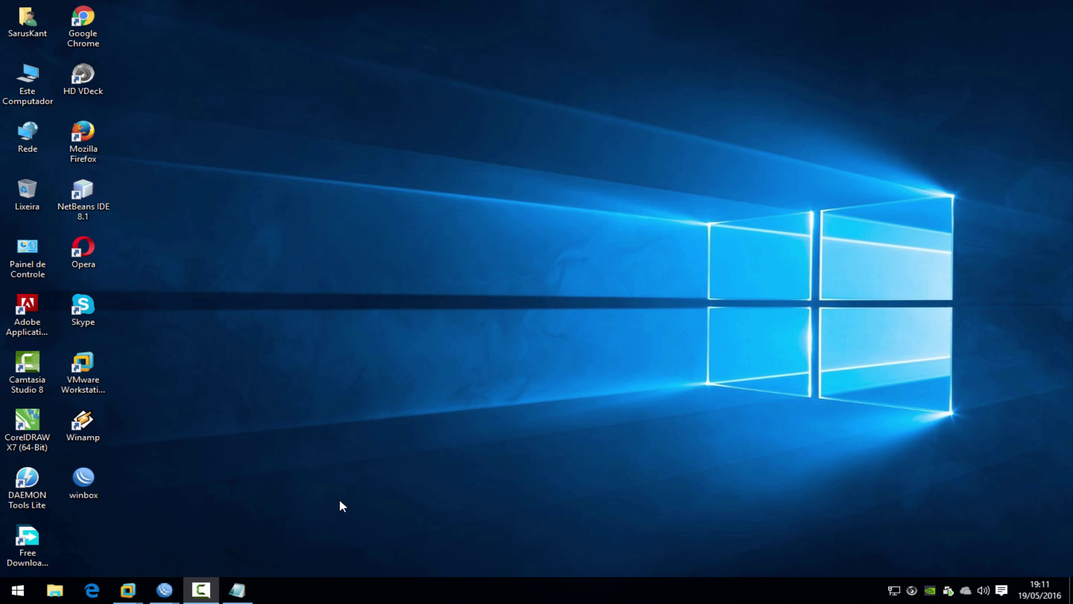
Step: Switch to the Notepad notes and review the OPT2 operator's ASN and IP block
left_click(238, 590)
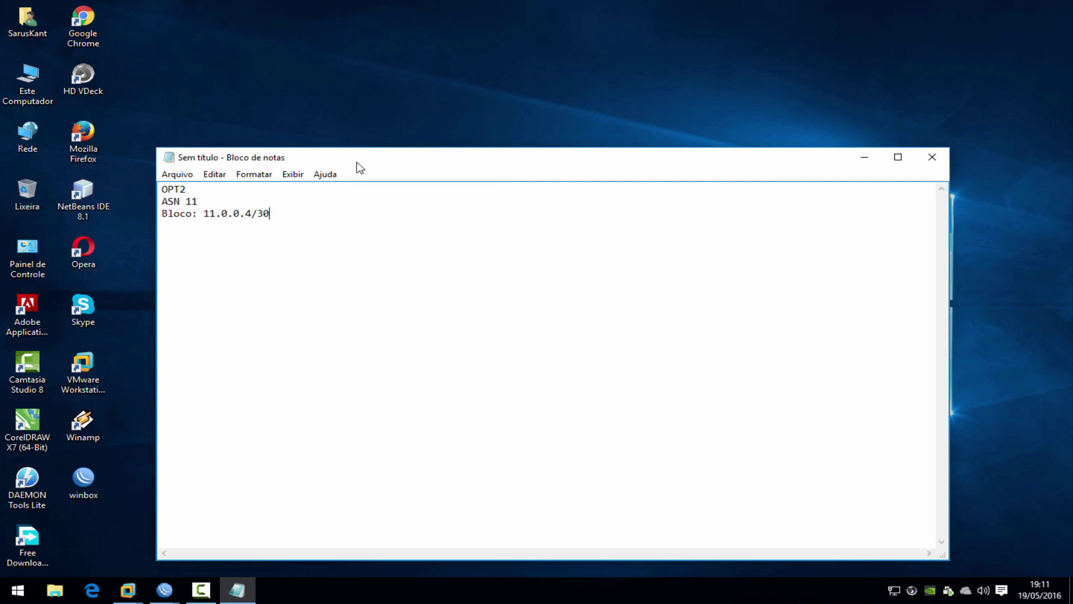
left_click_drag(359, 168, 539, 142)
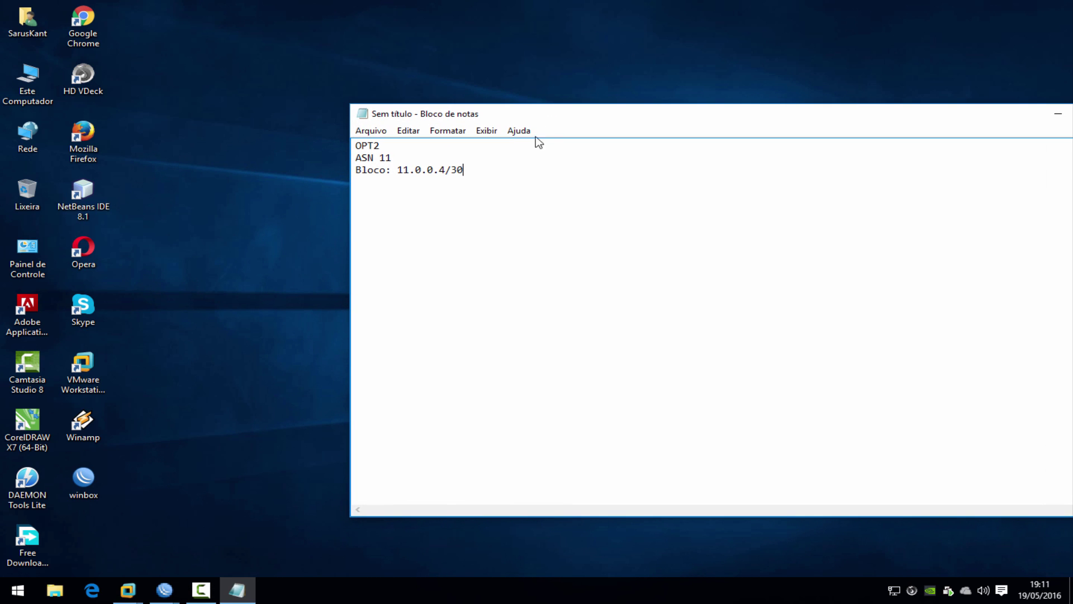
left_click(391, 149)
left_click_drag(400, 160, 351, 159)
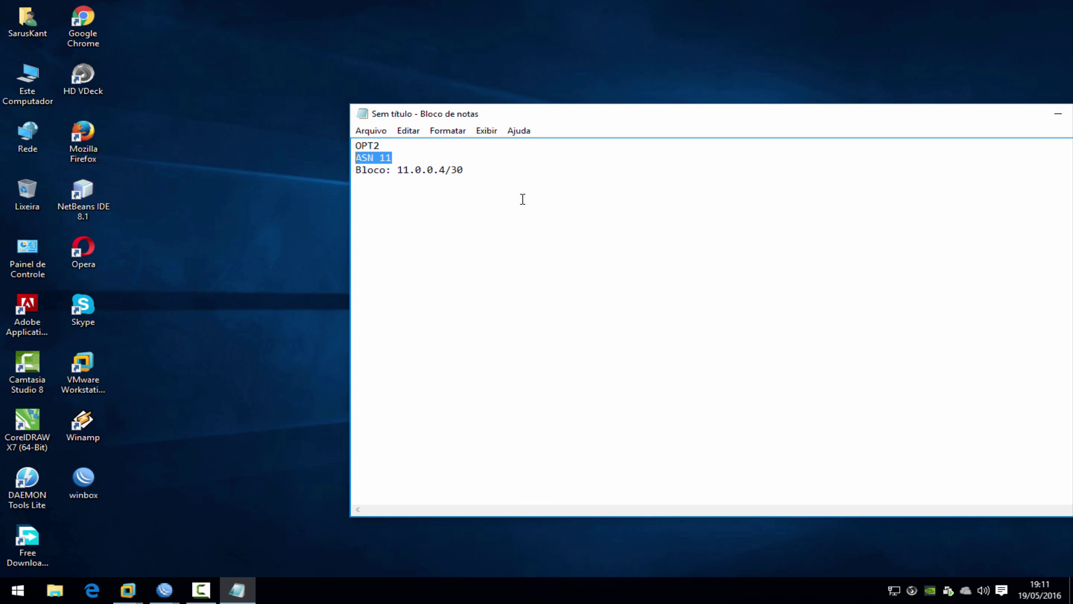
left_click(474, 177)
left_click_drag(472, 170, 355, 170)
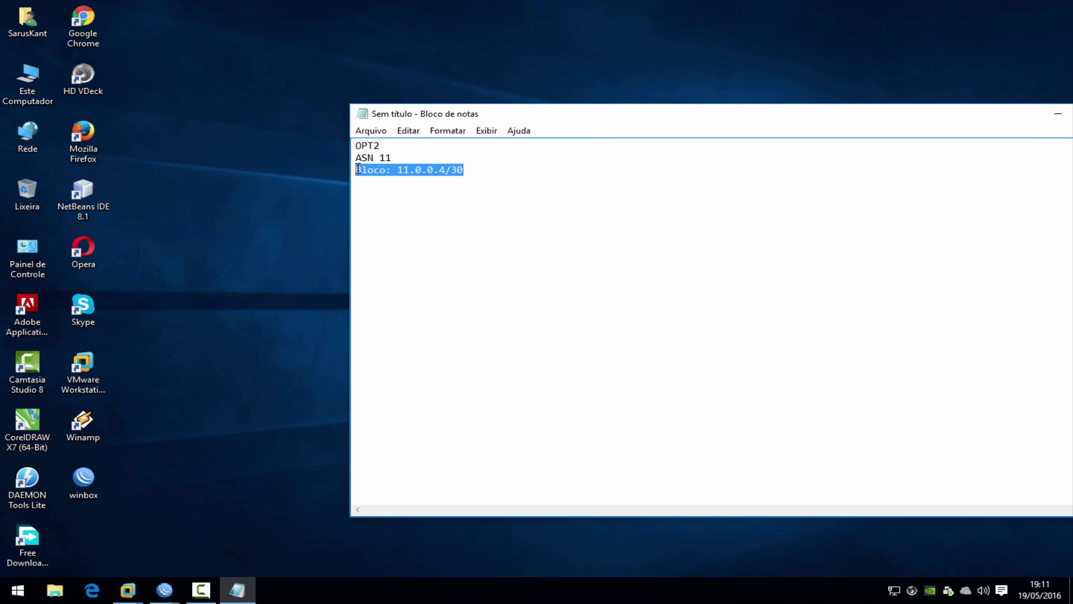
left_click_drag(467, 170, 352, 170)
left_click(410, 171)
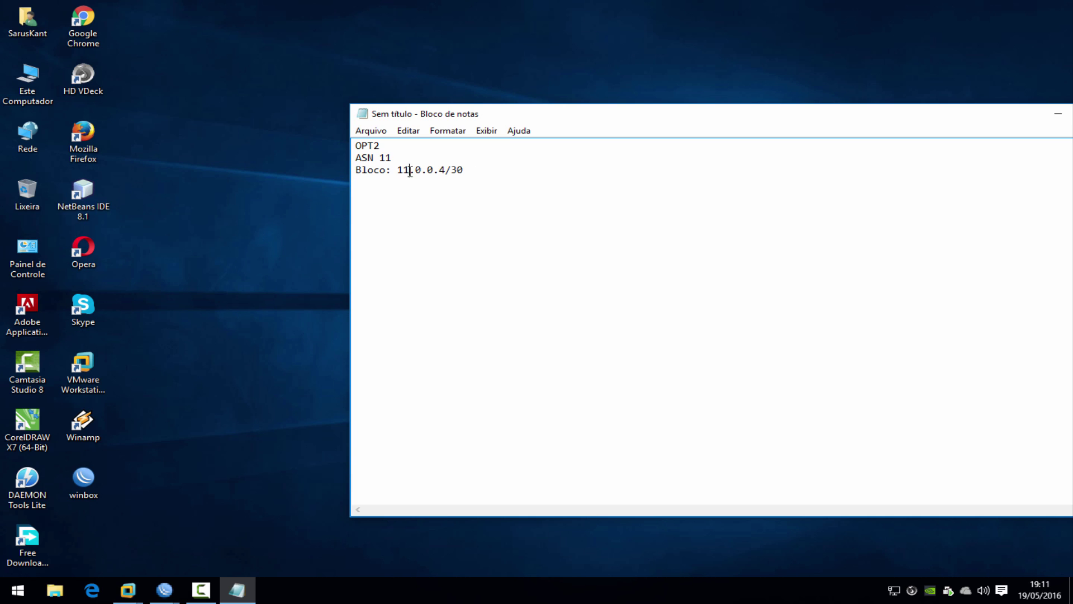
left_click(503, 216)
Step: Switch to the PR router's WinBox session and set the comment on interface ether2 to "Operadora de Trânsito 2"
left_click(164, 589)
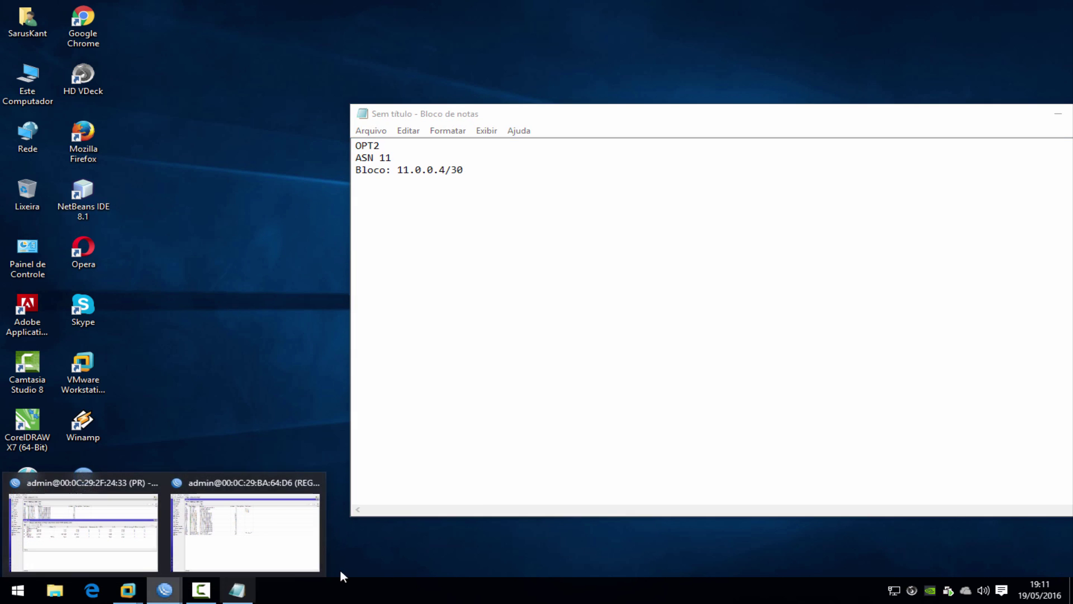
mouse_move(257, 539)
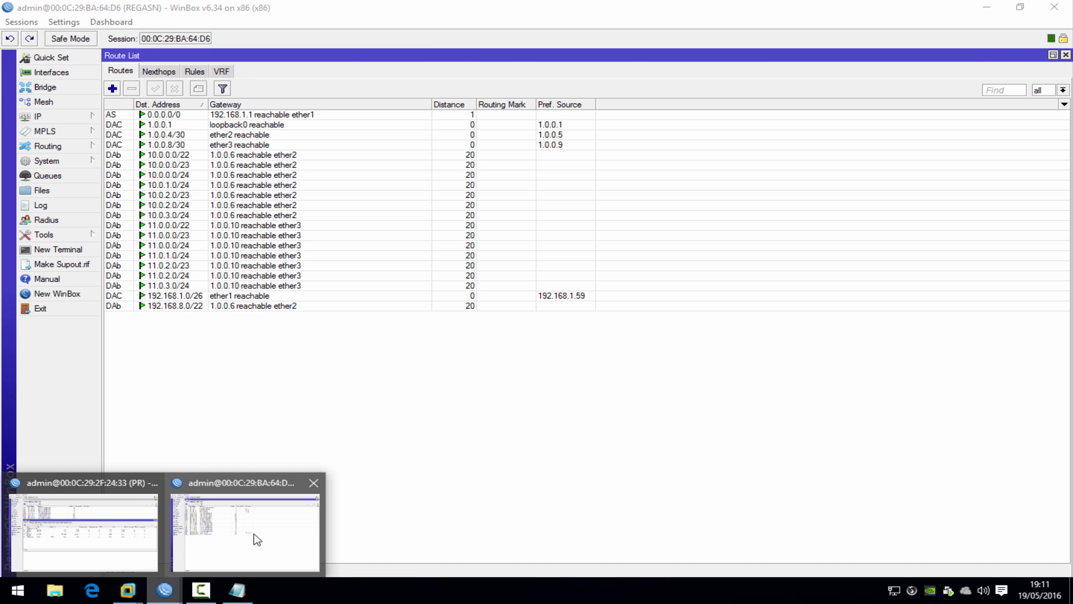
left_click(134, 538)
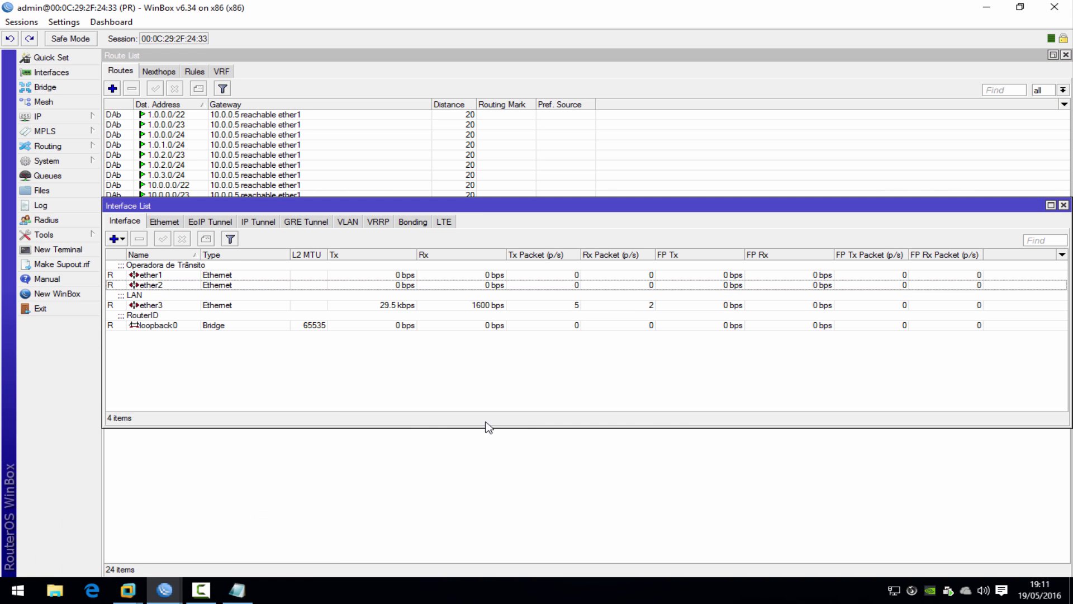
left_click(168, 286)
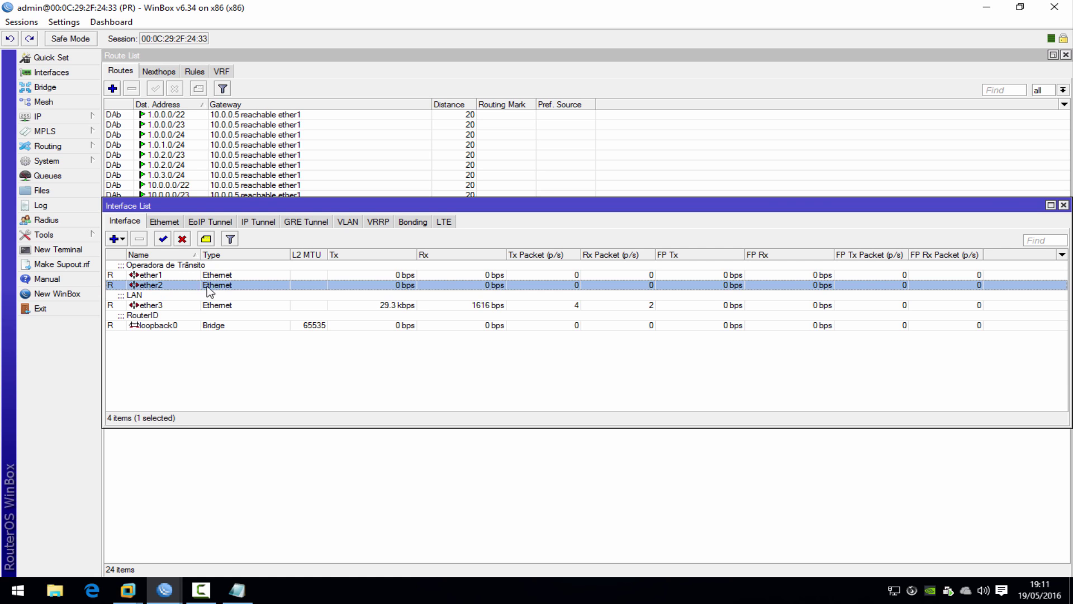
left_click(146, 275)
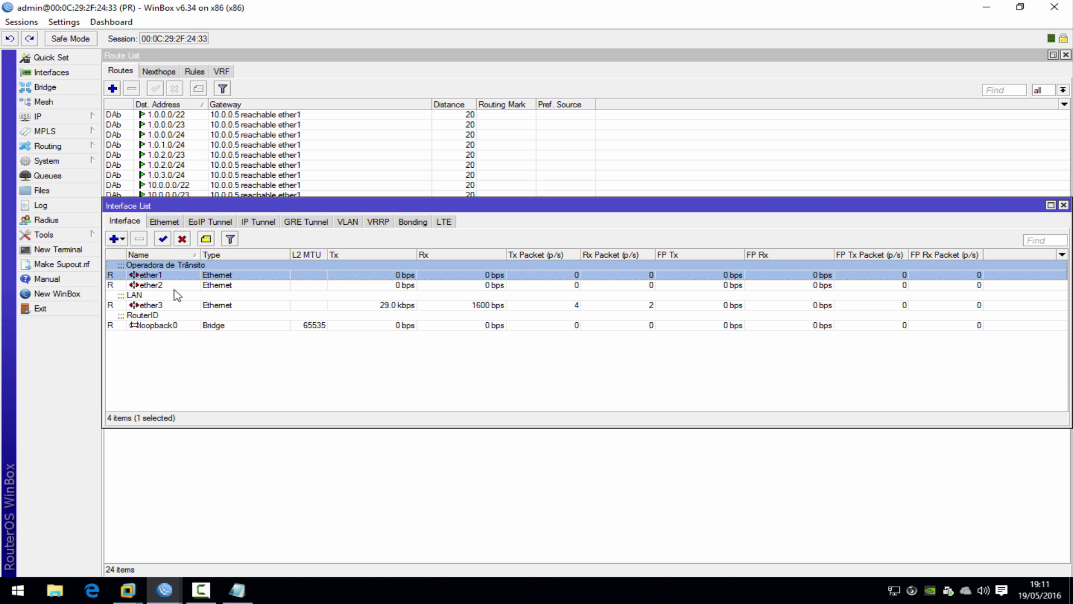
left_click(174, 286)
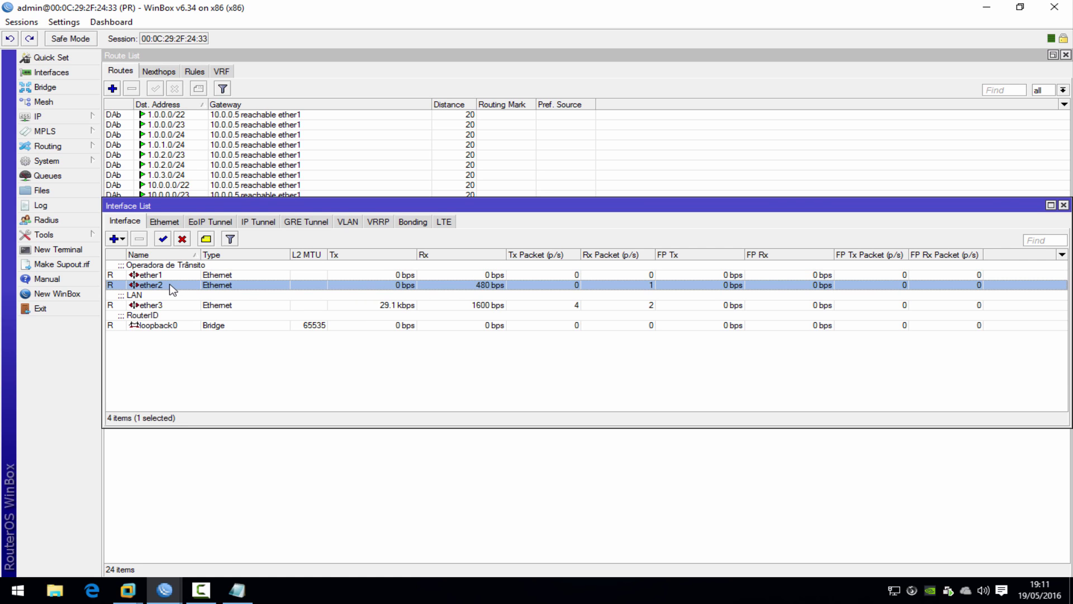
double_click(173, 286)
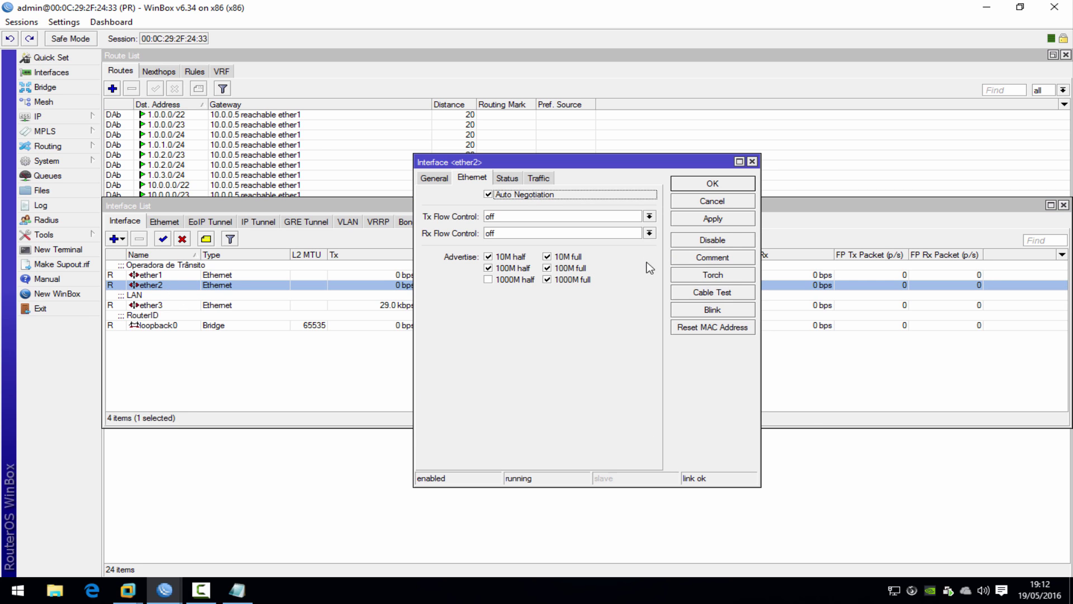
left_click(713, 258)
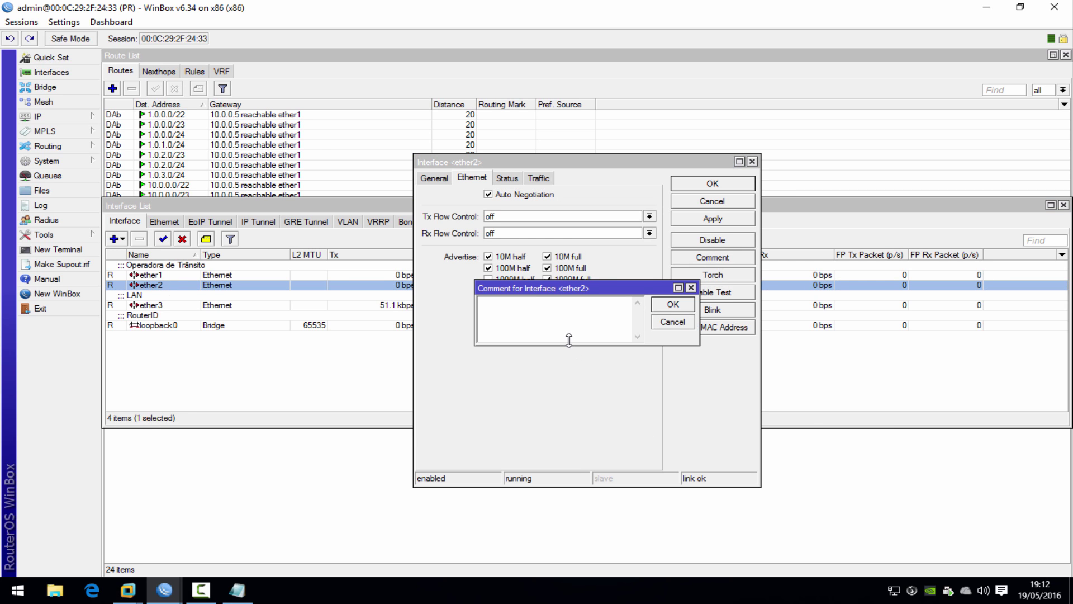
type("Operadora de Trânsito 2")
left_click(674, 305)
left_click(708, 184)
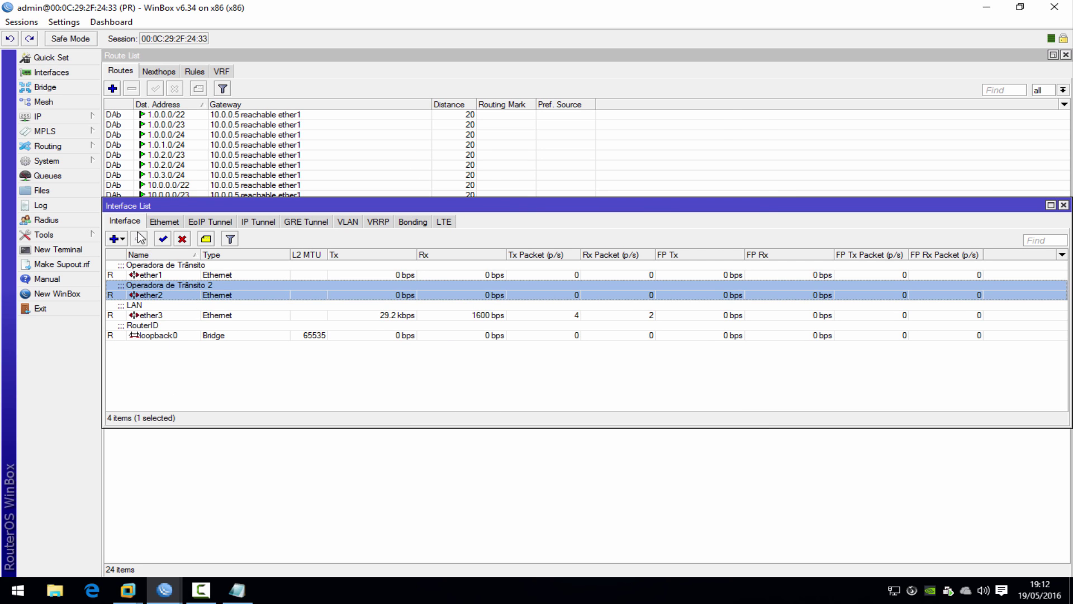
Step: Open the router's IP address list
left_click(66, 118)
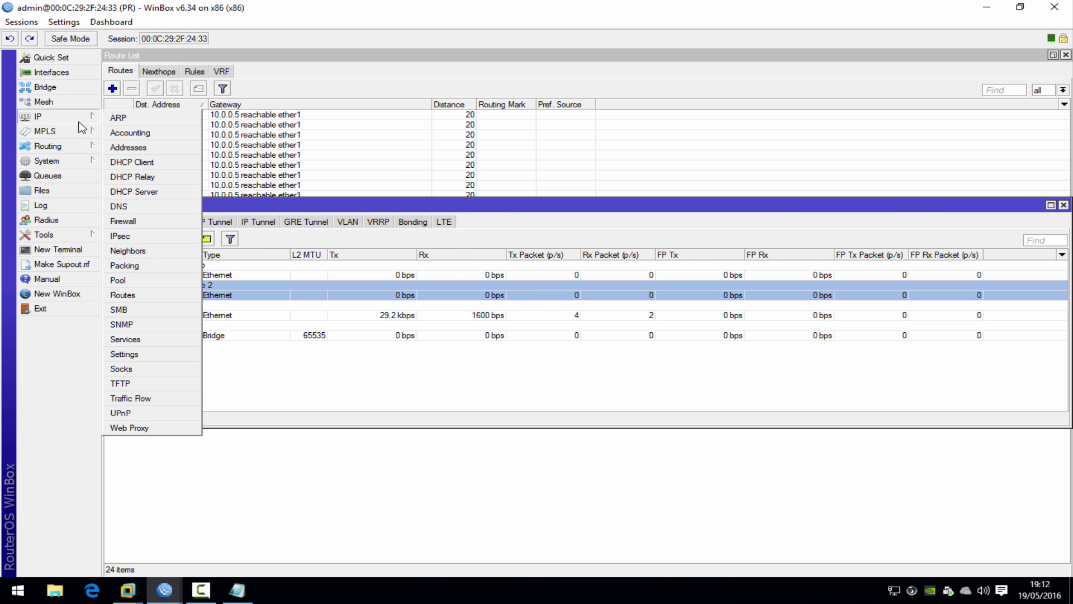
left_click(132, 147)
left_click(475, 231)
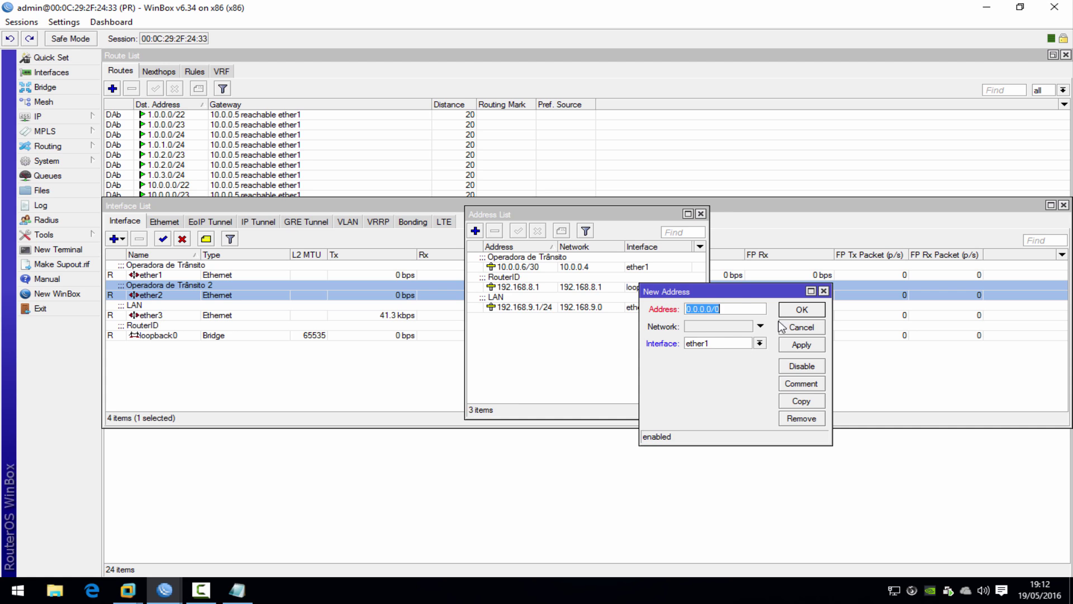
left_click_drag(750, 296, 823, 211)
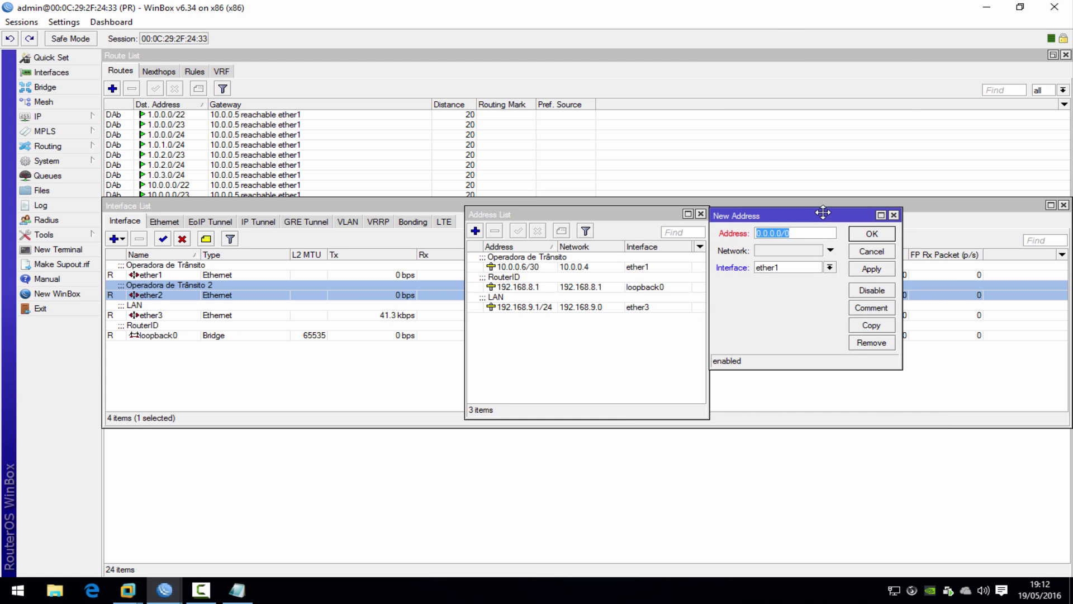
left_click(547, 290)
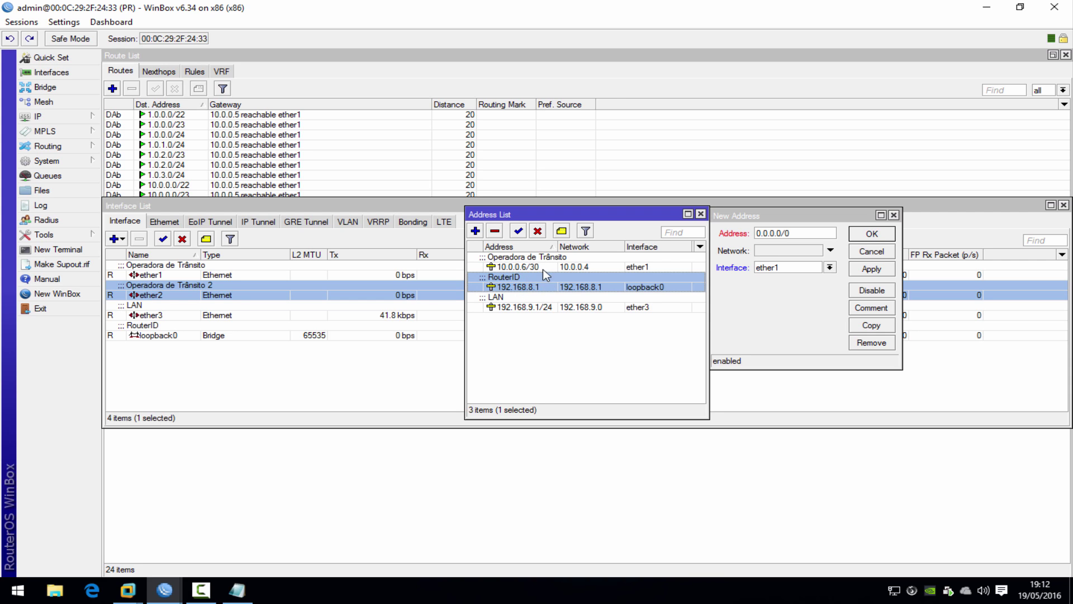
Step: Copy the ether1 address entry into a new address 11.0.0.6/30 with network 11.0.0.4 on interface ether2
double_click(527, 267)
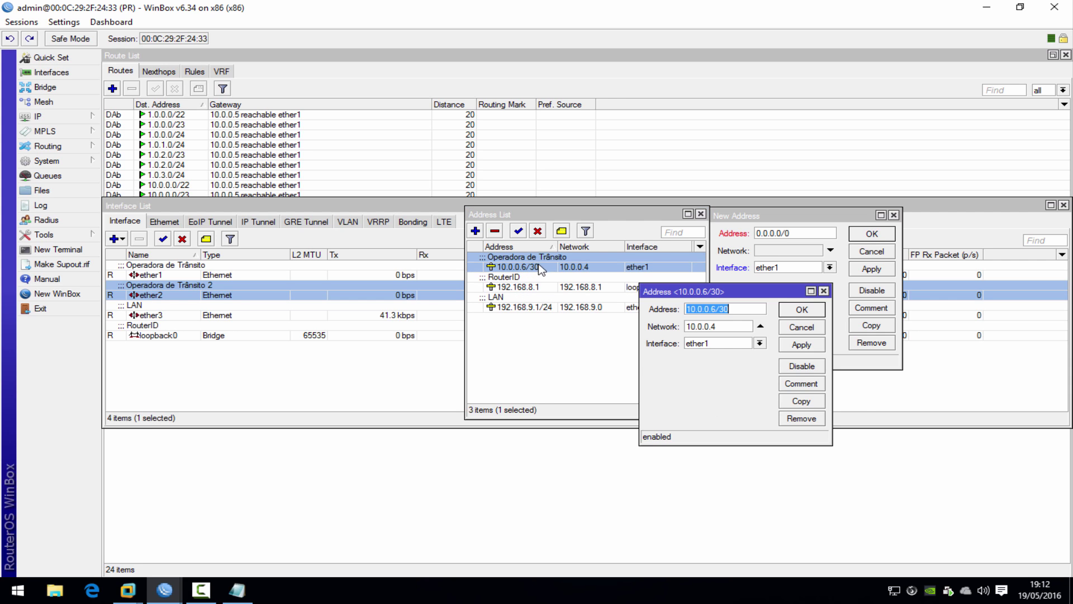
left_click(801, 401)
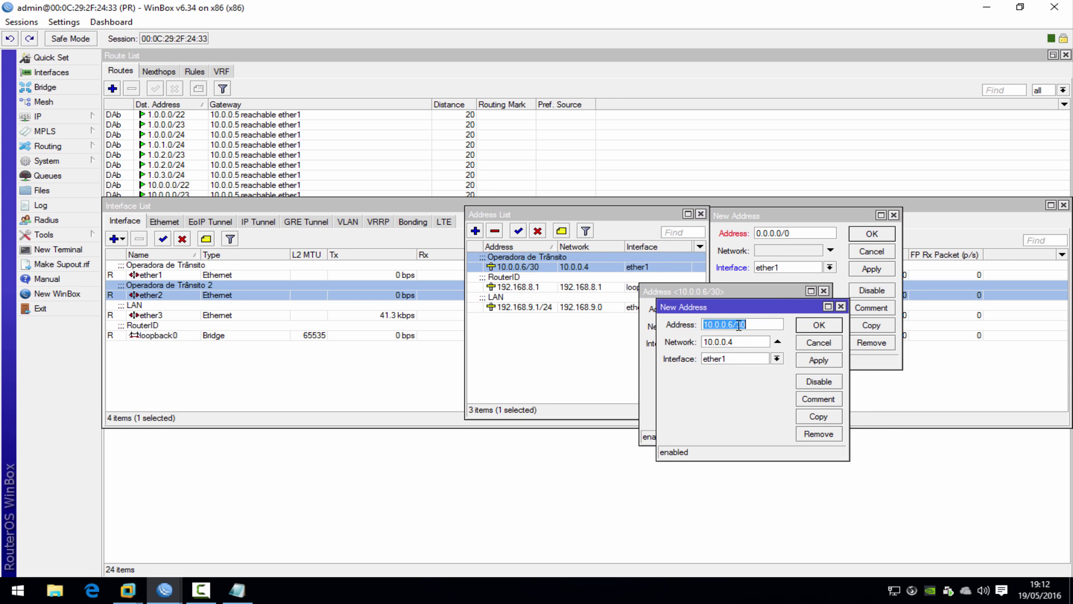
left_click(716, 325)
key("BackSpace")
type("1")
left_click(712, 342)
key("Delete")
type("1")
left_click(776, 359)
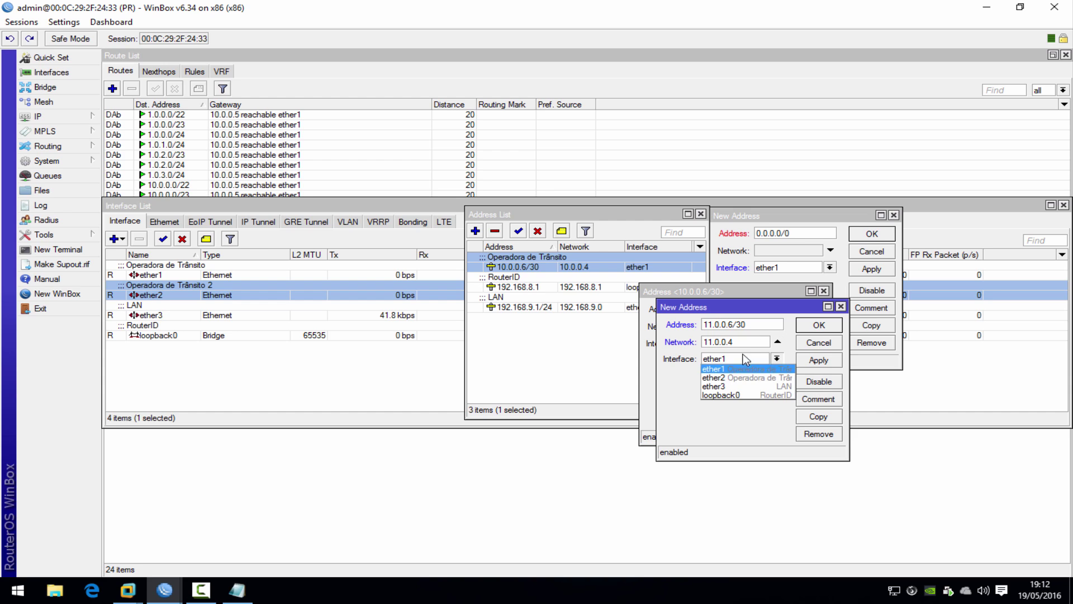
left_click(738, 376)
left_click(819, 325)
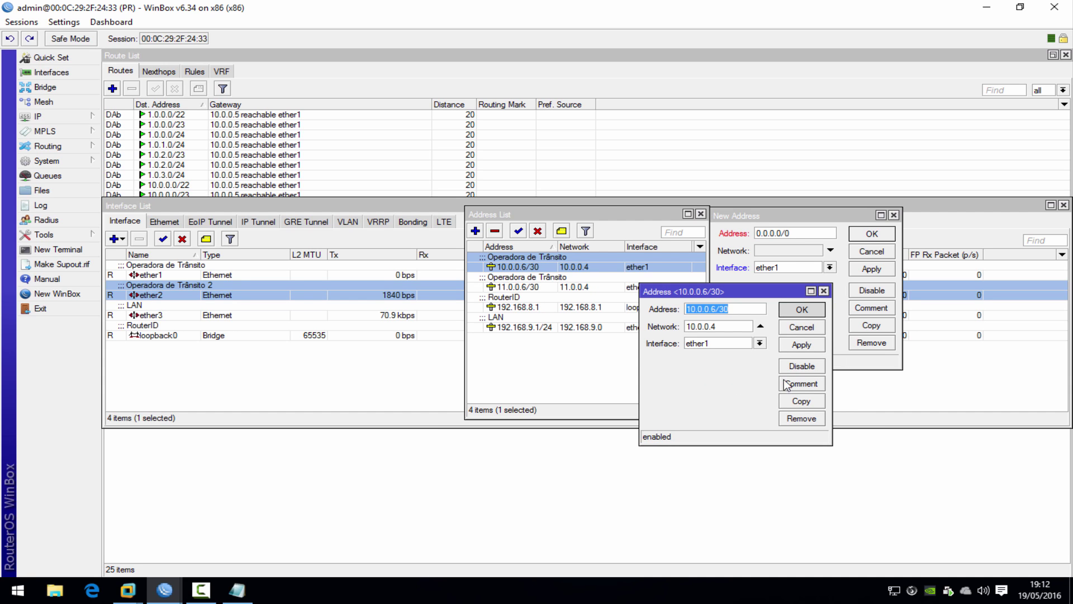
left_click(797, 312)
Step: Change the comment of address 11.0.0.6/30 to "Operadora de Trânsito 2" and discard the blank new address form
double_click(540, 287)
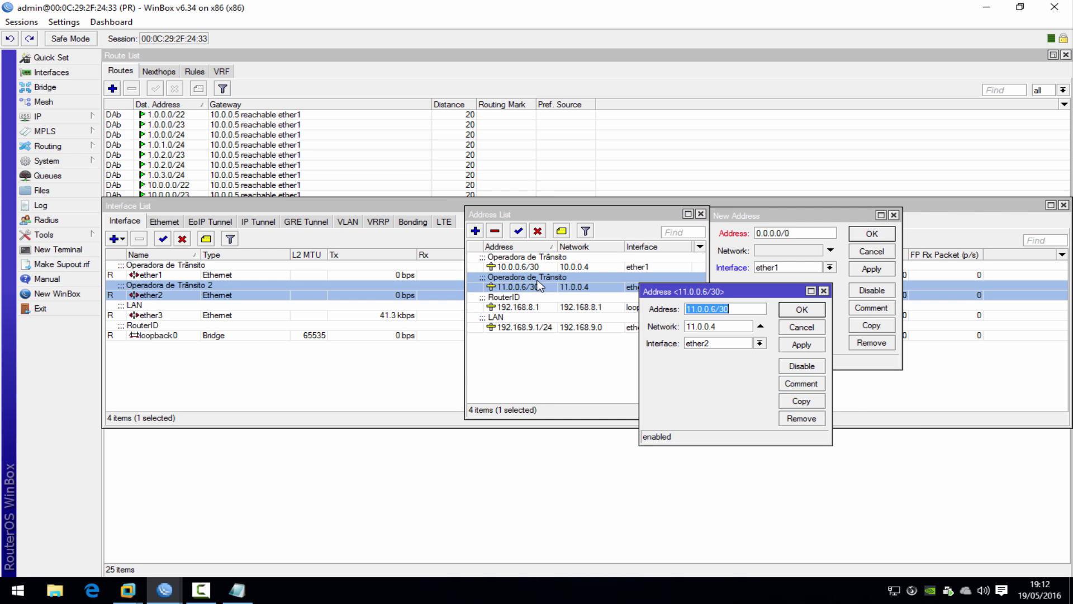
left_click(801, 383)
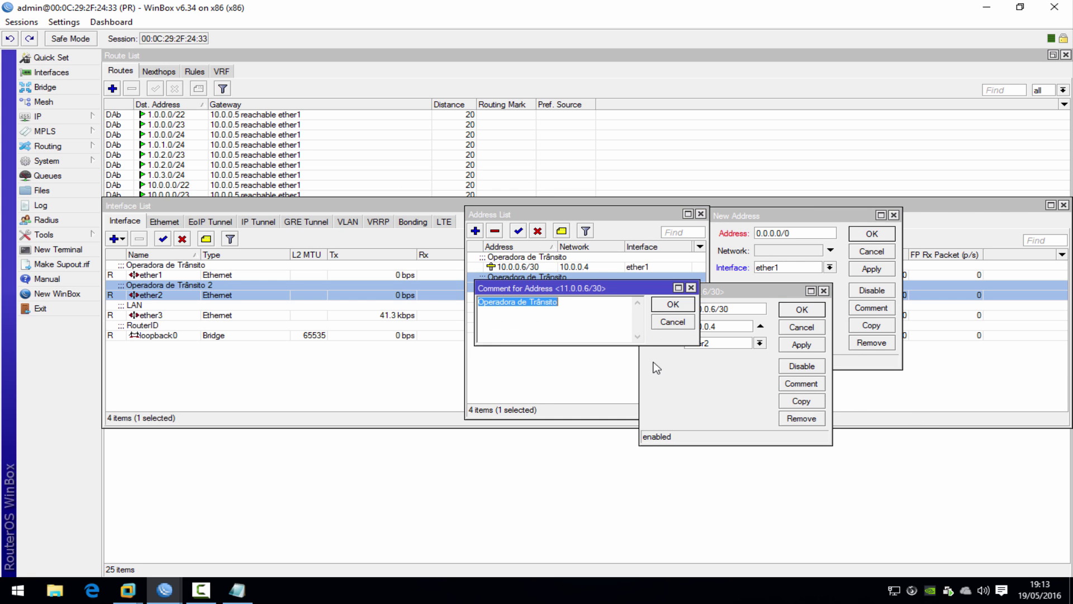
left_click(577, 311)
type("2")
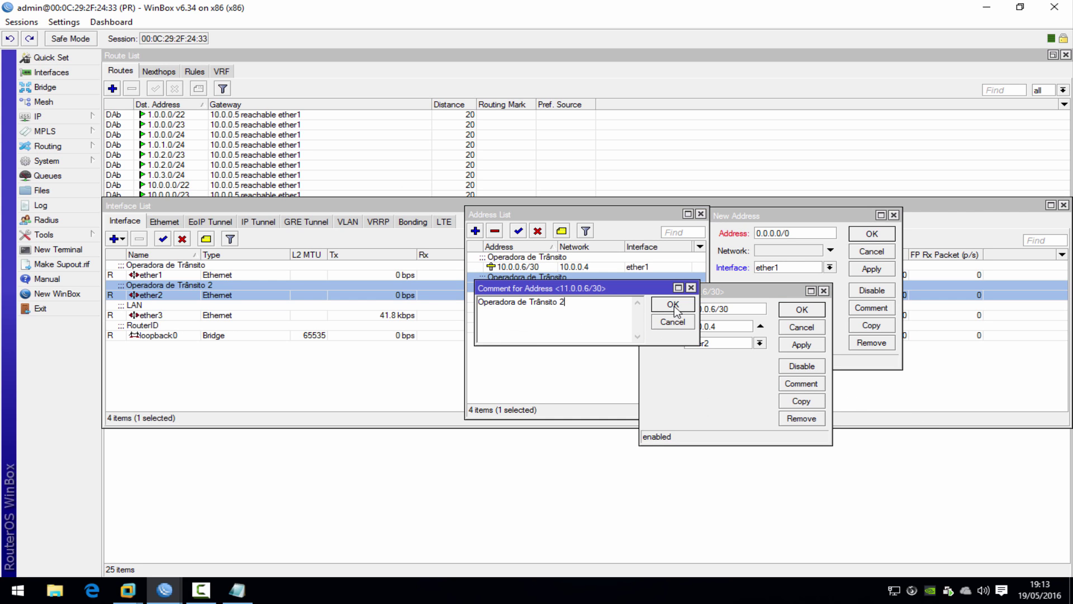
left_click(673, 305)
left_click(802, 310)
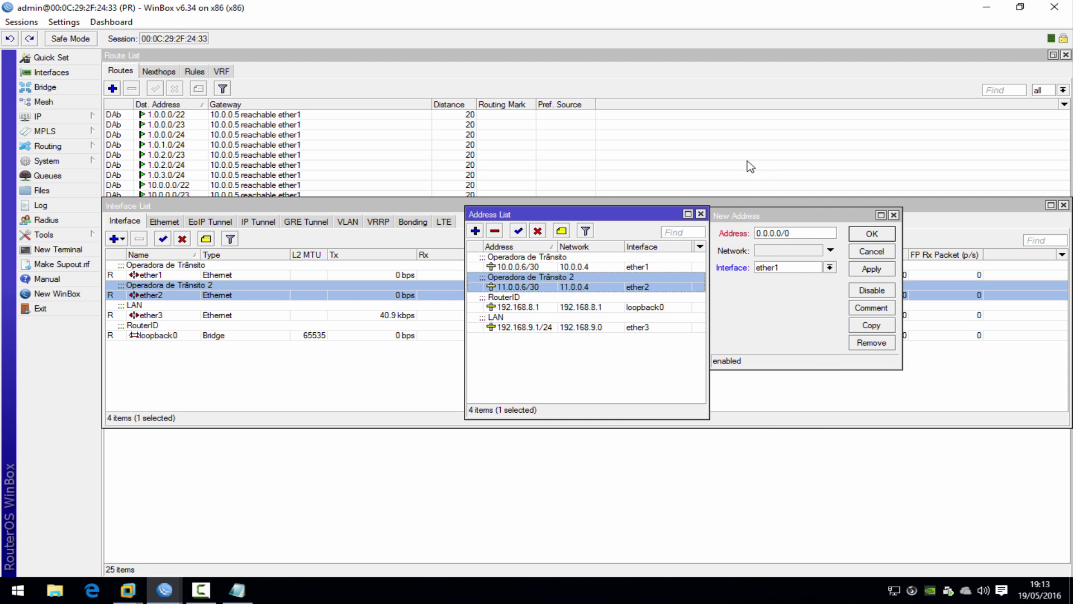
left_click(893, 216)
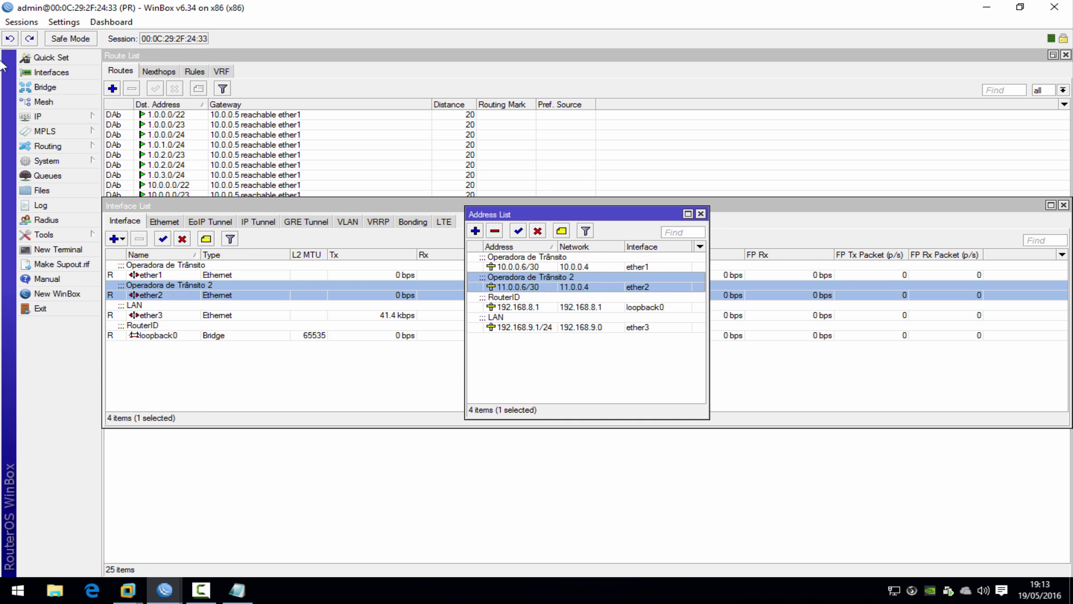
Step: Ping 11.0.0.1 from the router to test connectivity, then stop and close the ping tool
left_click(45, 116)
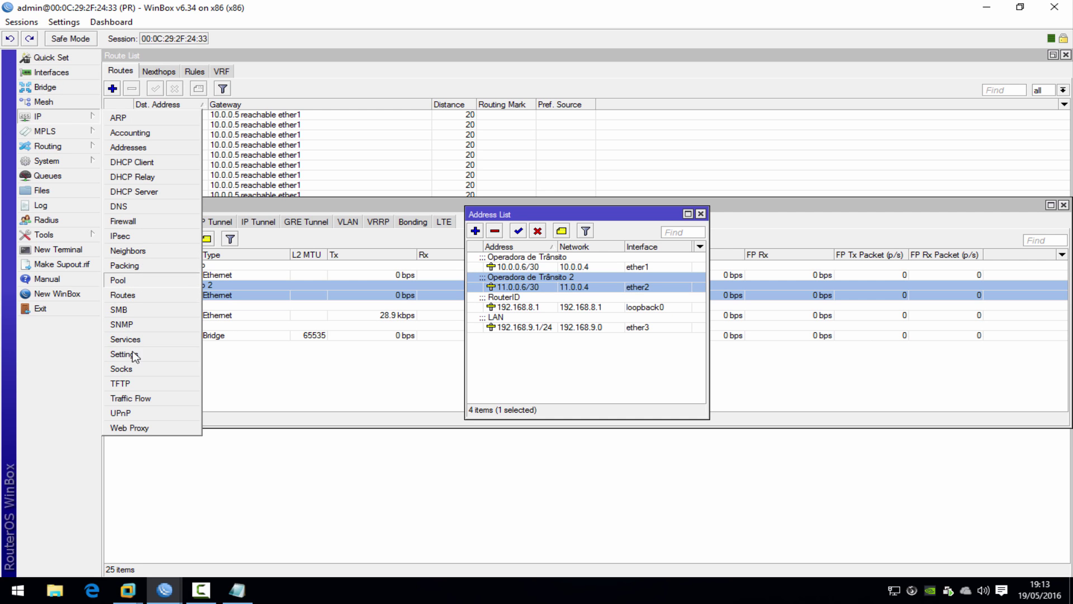
left_click(64, 237)
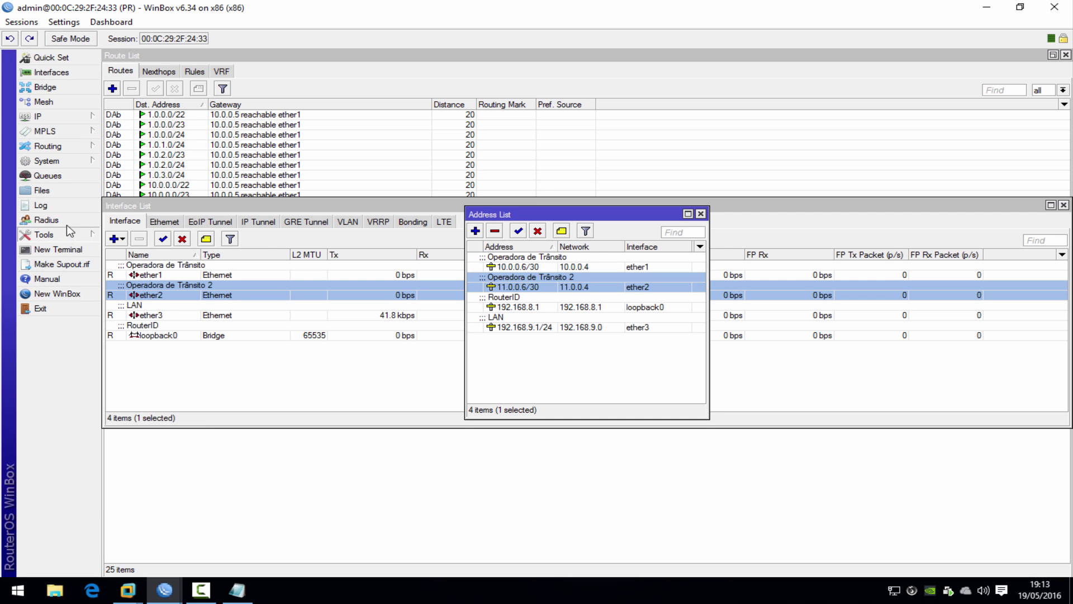
left_click(65, 235)
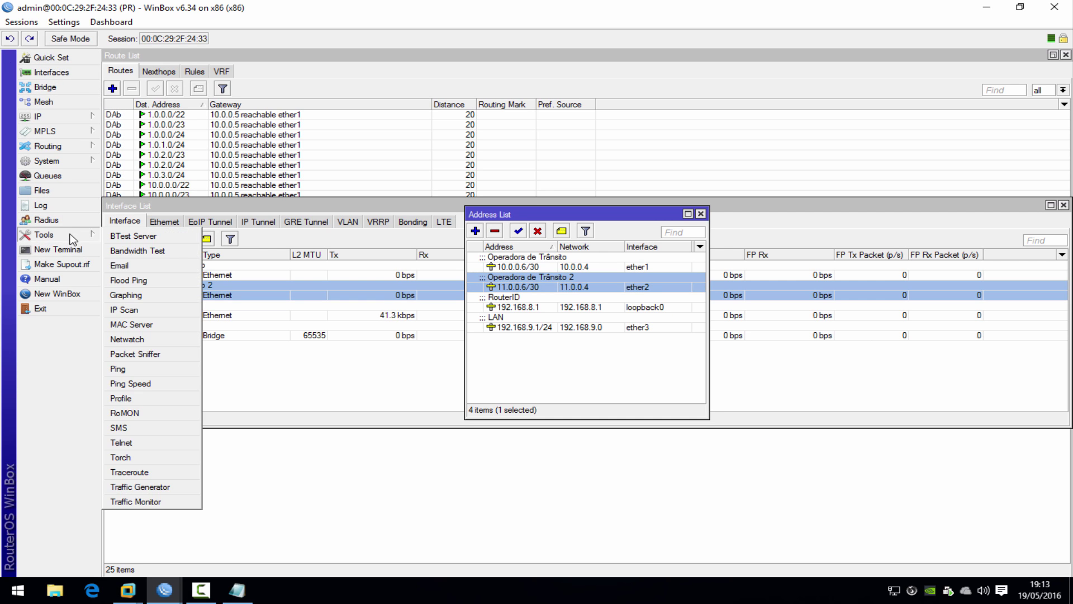
left_click(138, 370)
type("11.0.0.")
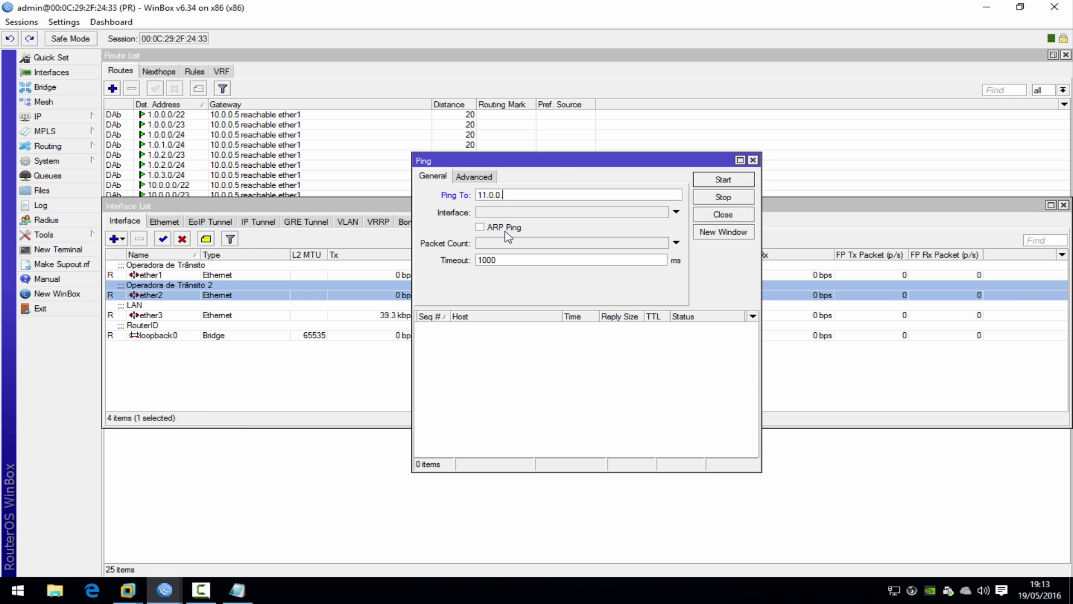
type("1")
key("Return")
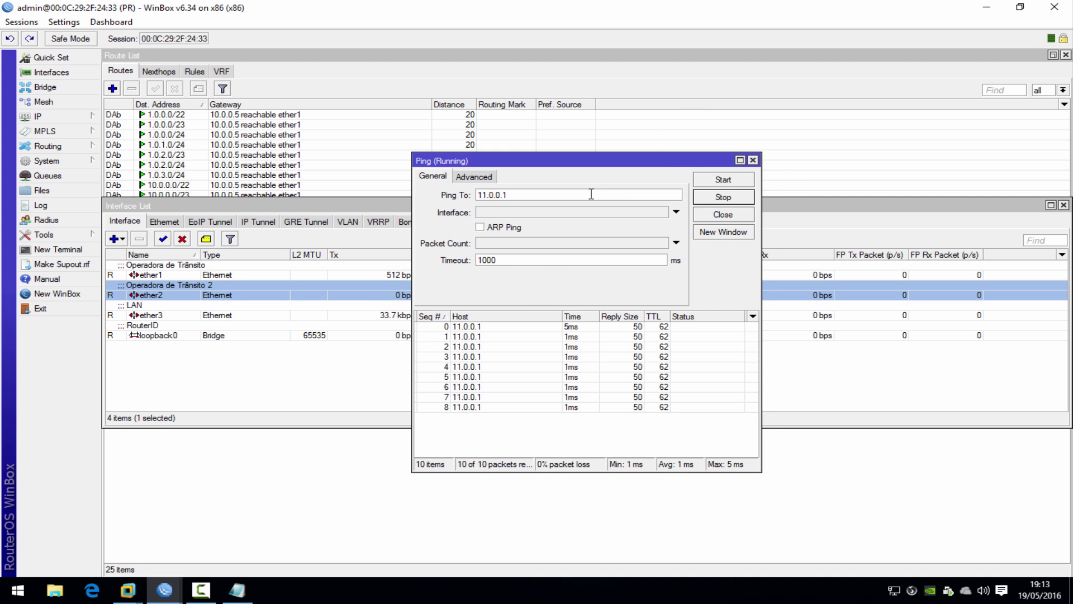
left_click(726, 197)
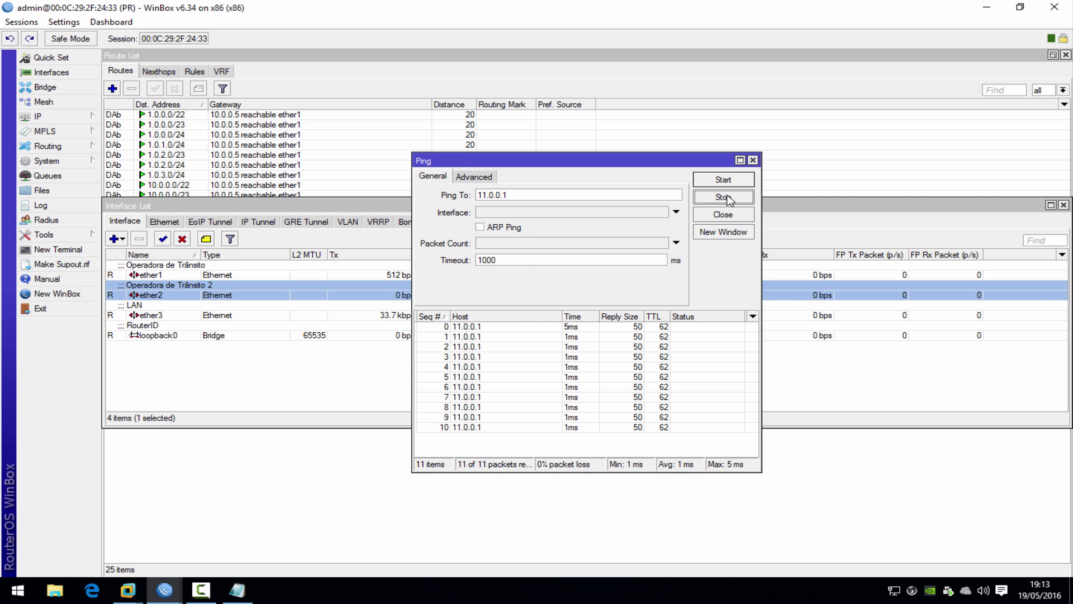
left_click(753, 161)
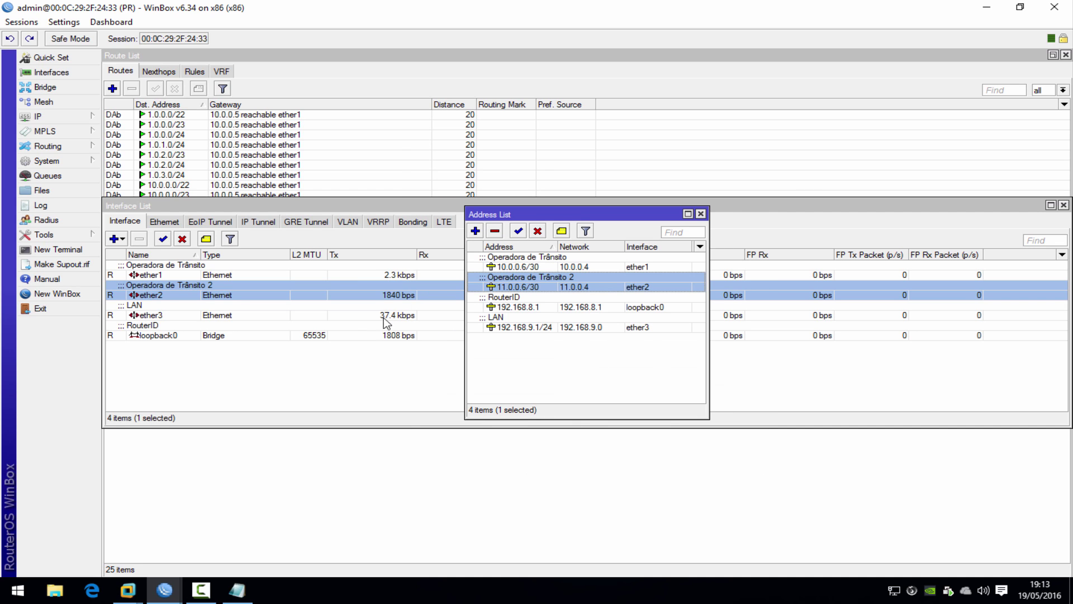
Step: Close the address list and open the list of BGP peers
left_click(701, 213)
left_click(45, 147)
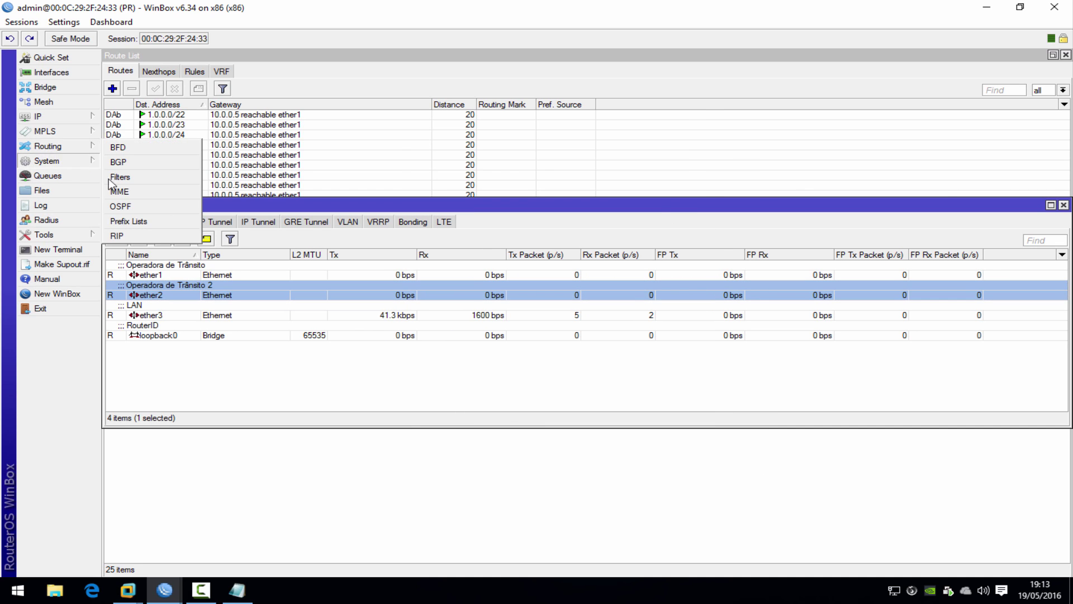
left_click(133, 166)
left_click(239, 158)
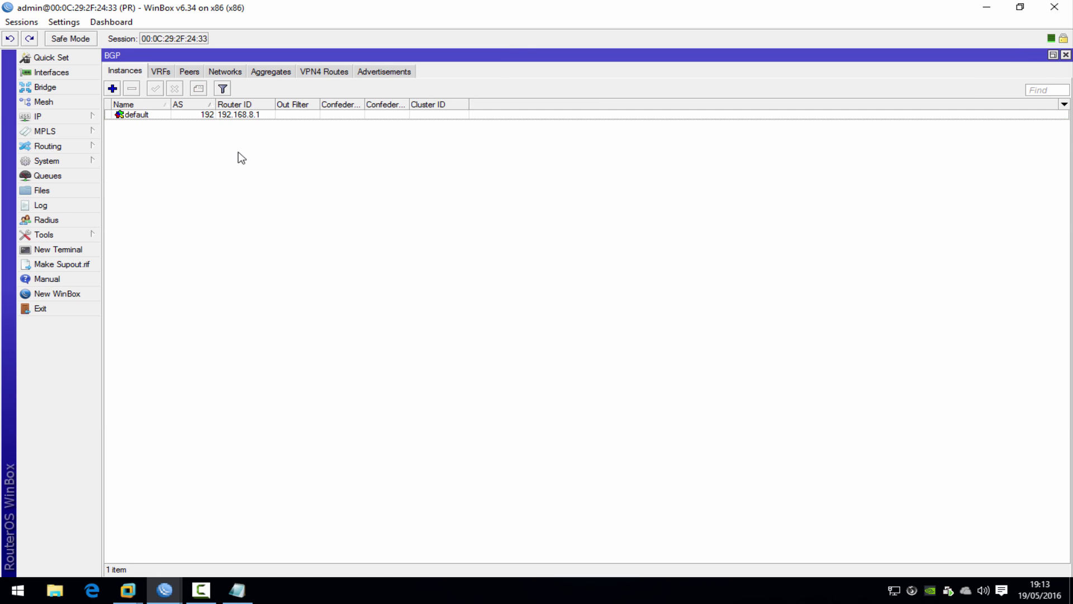
left_click(189, 72)
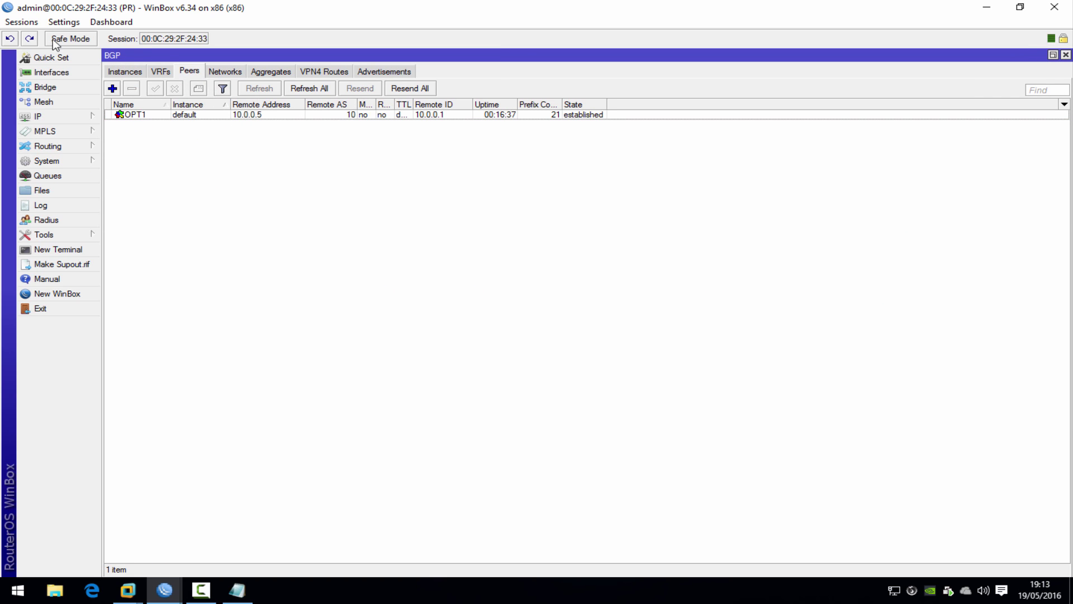
left_click(139, 116)
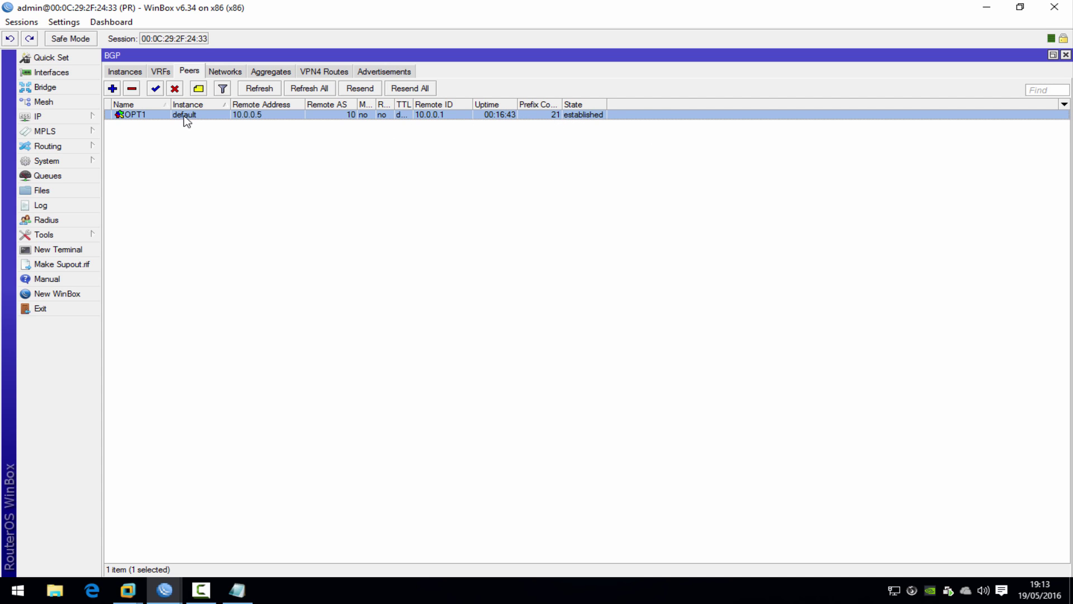
Step: Copy the OPT1 BGP peer into a new peer named OPT2 with remote address 11.0.0.5 and remote AS 11
double_click(151, 115)
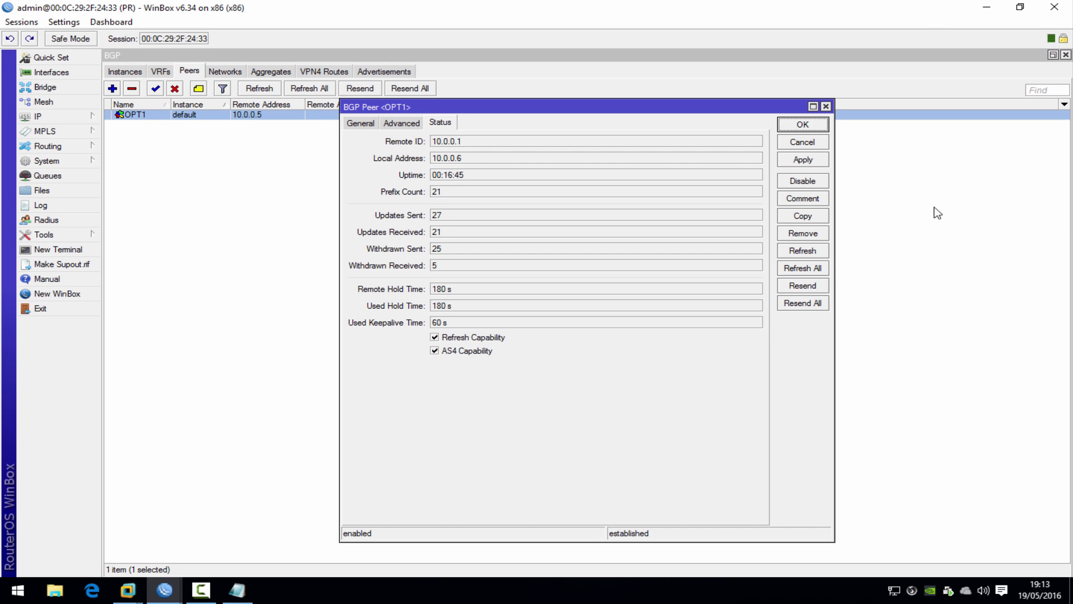
left_click(804, 217)
left_click(384, 139)
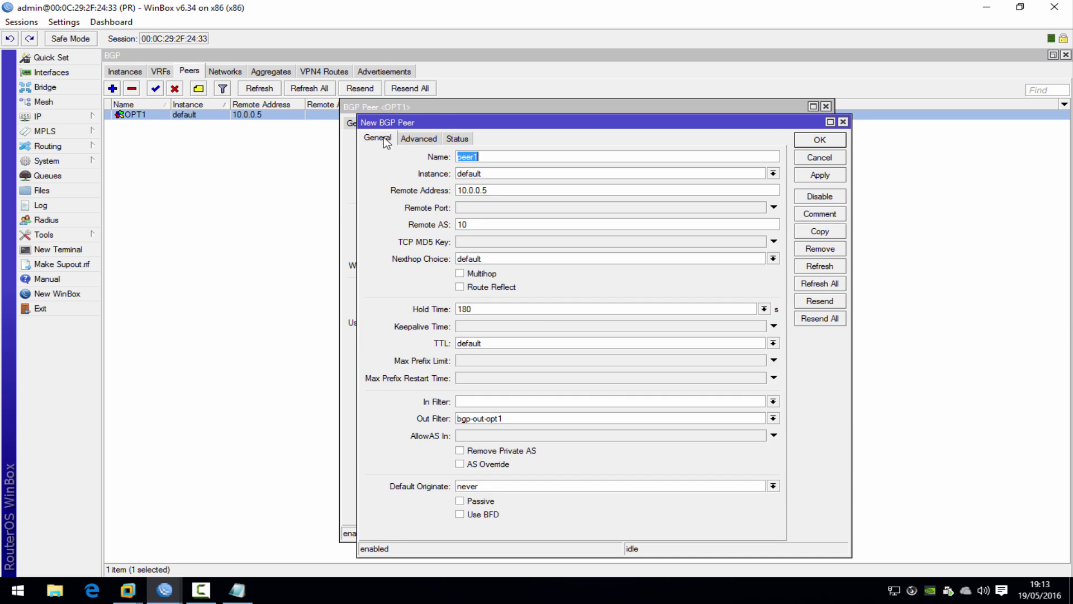
left_click(460, 190)
key("Delete")
type("1")
left_click(509, 187)
left_click(439, 157)
type("OPT2")
left_click(510, 223)
type("11")
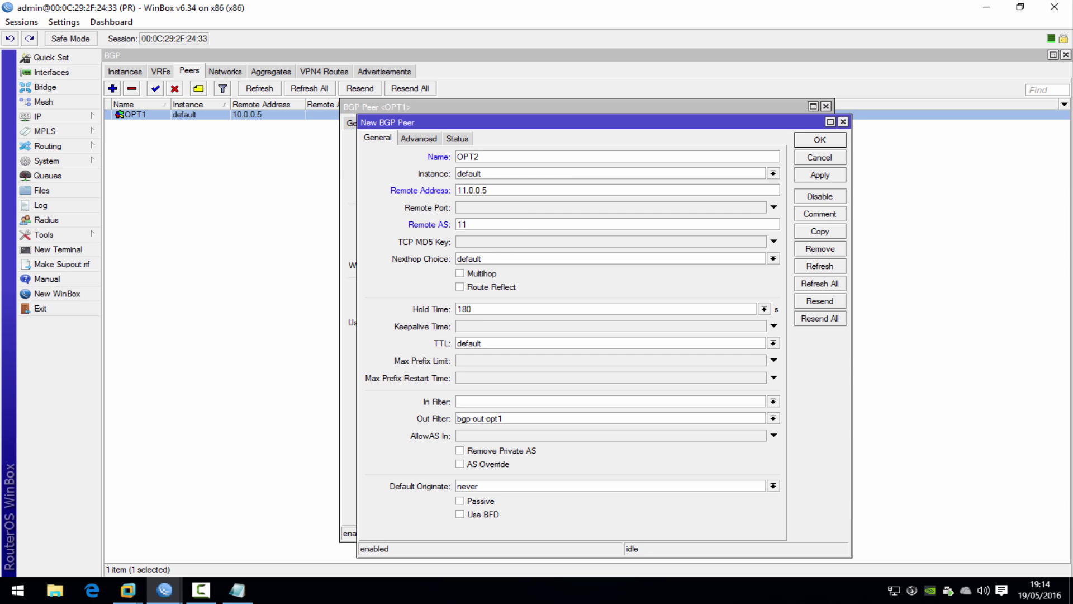
Step: Clear the new peer's out filter and set its update source to ether2
left_click(237, 589)
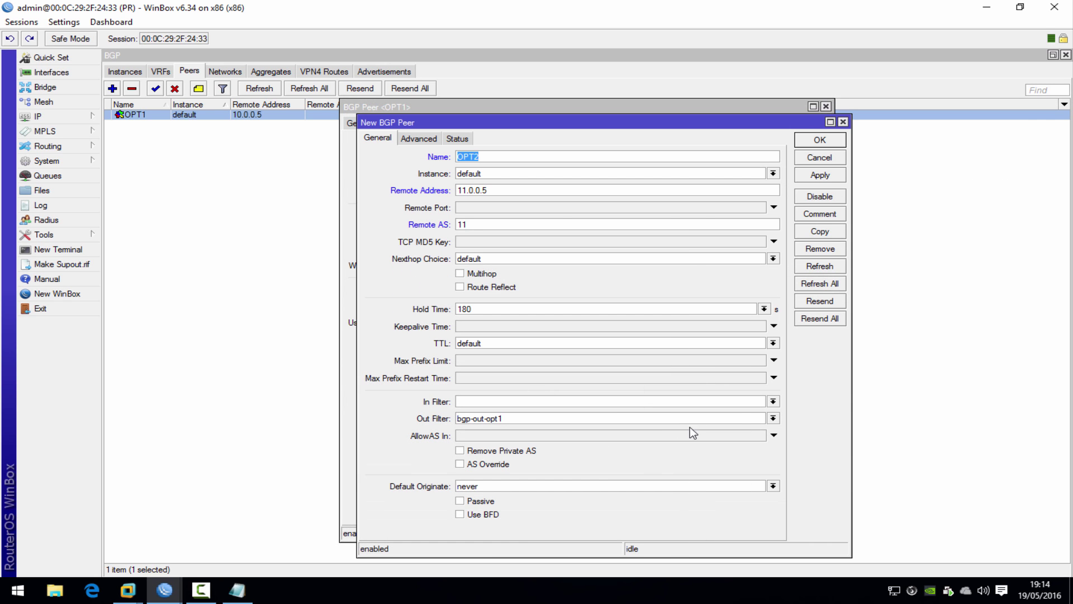
double_click(736, 420)
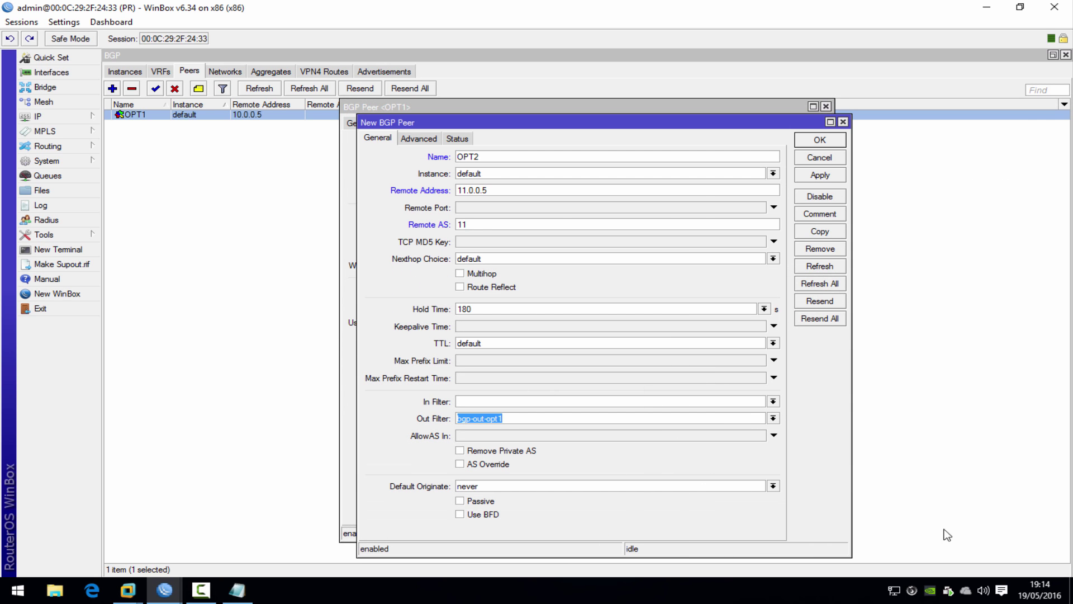
key("Delete")
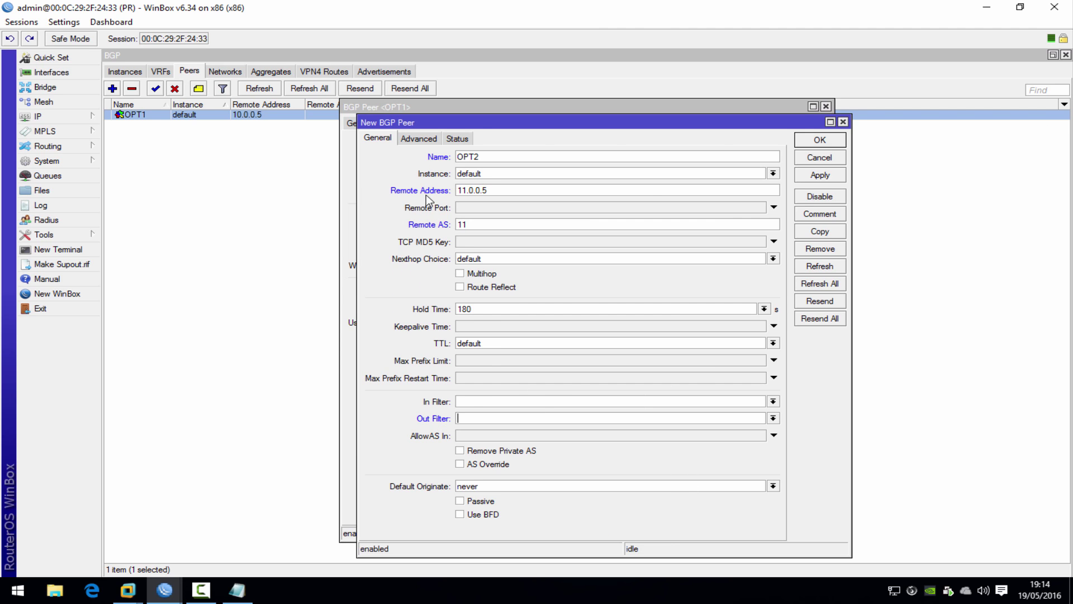
left_click(419, 142)
left_click(759, 174)
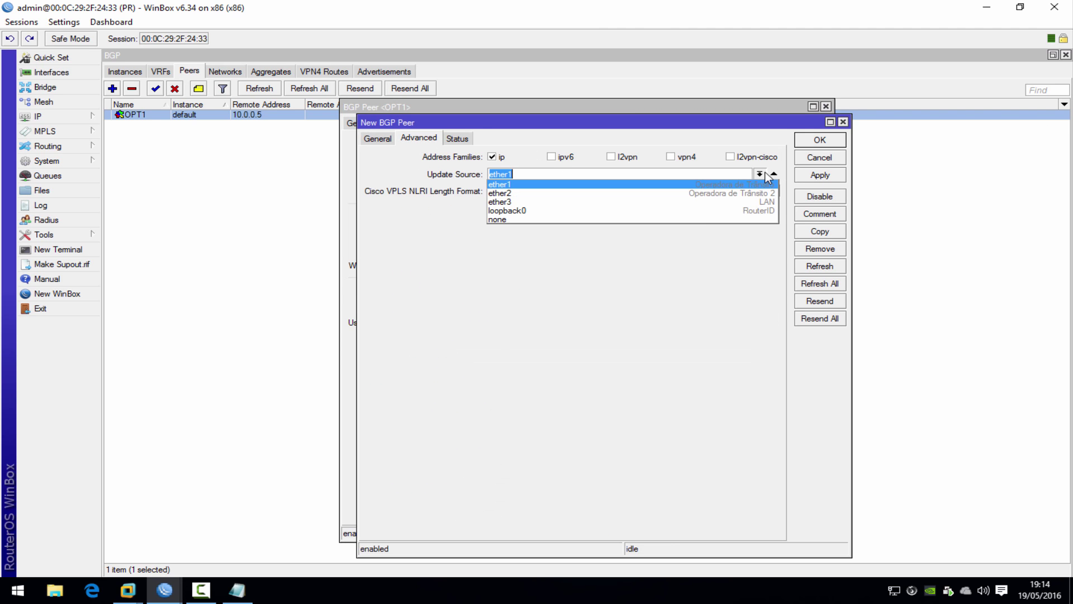
left_click(711, 197)
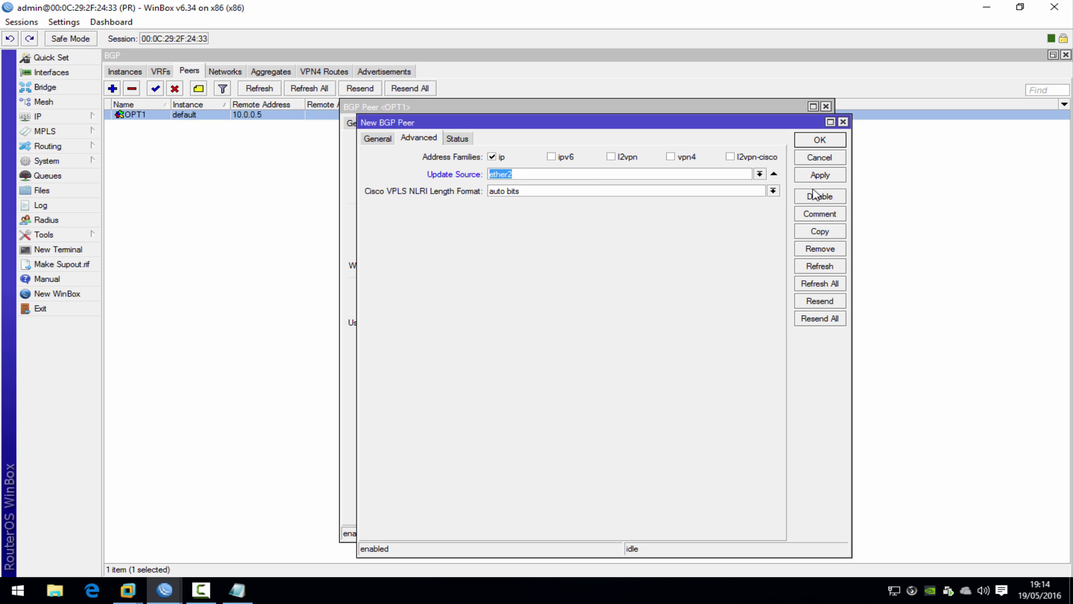
Step: Close the OPT1 peer's window and save the new OPT2 peer
left_click(350, 139)
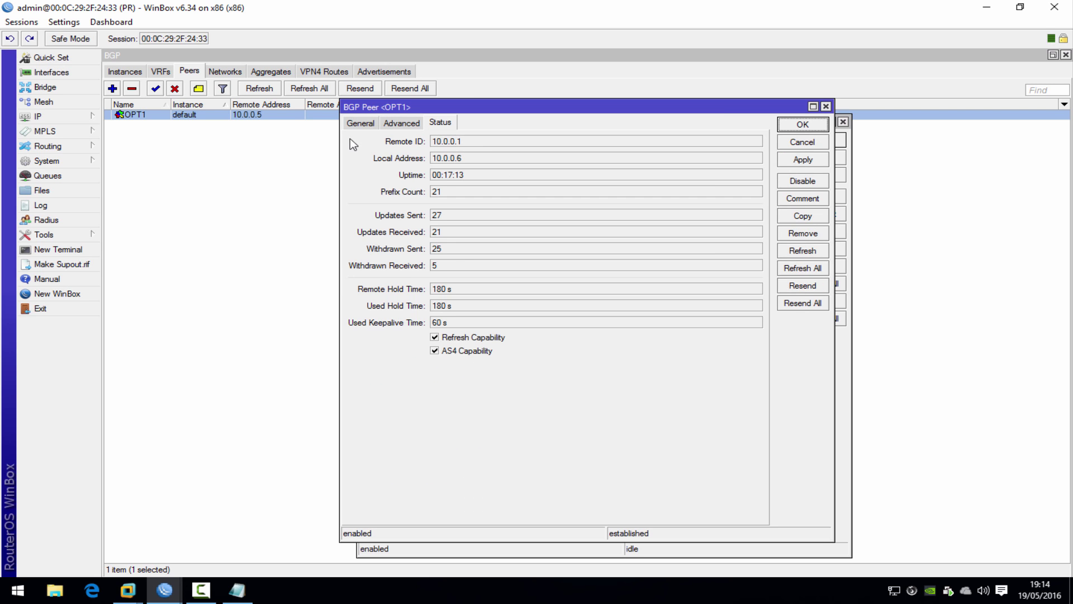
left_click(802, 124)
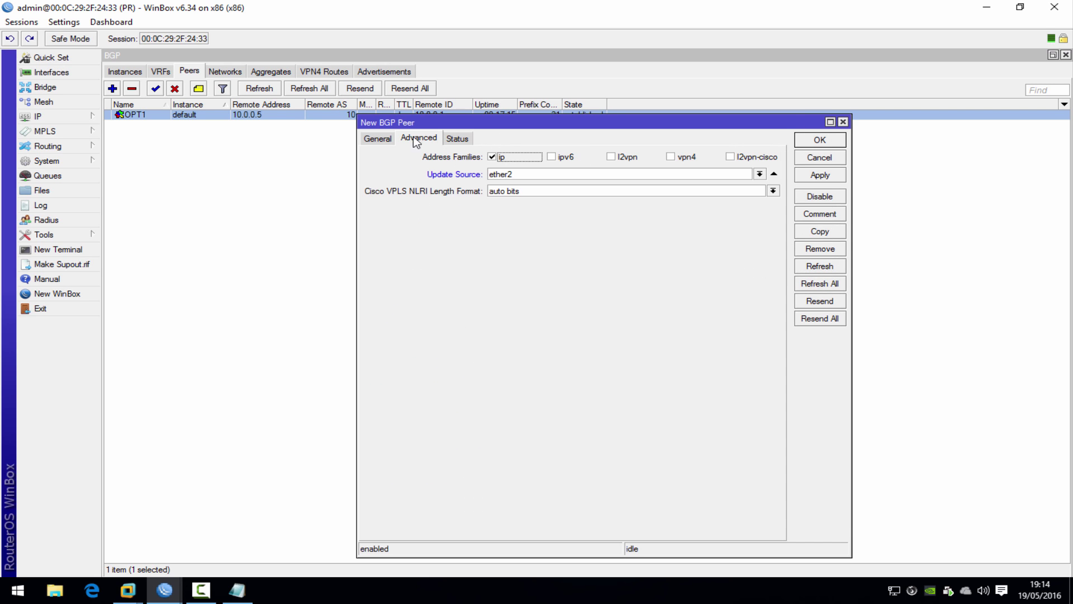
left_click(386, 142)
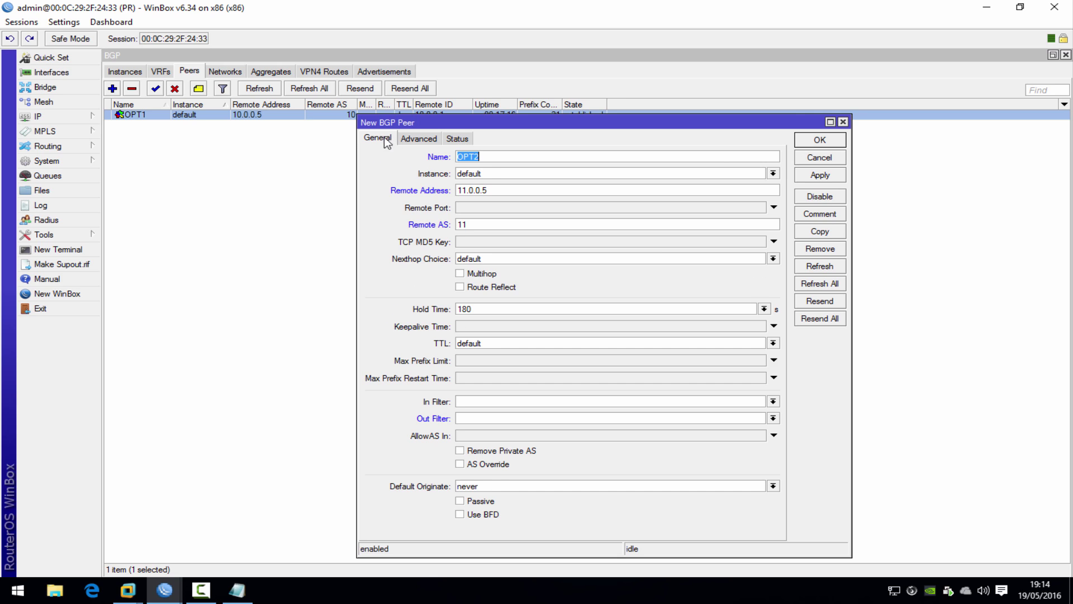
left_click(822, 142)
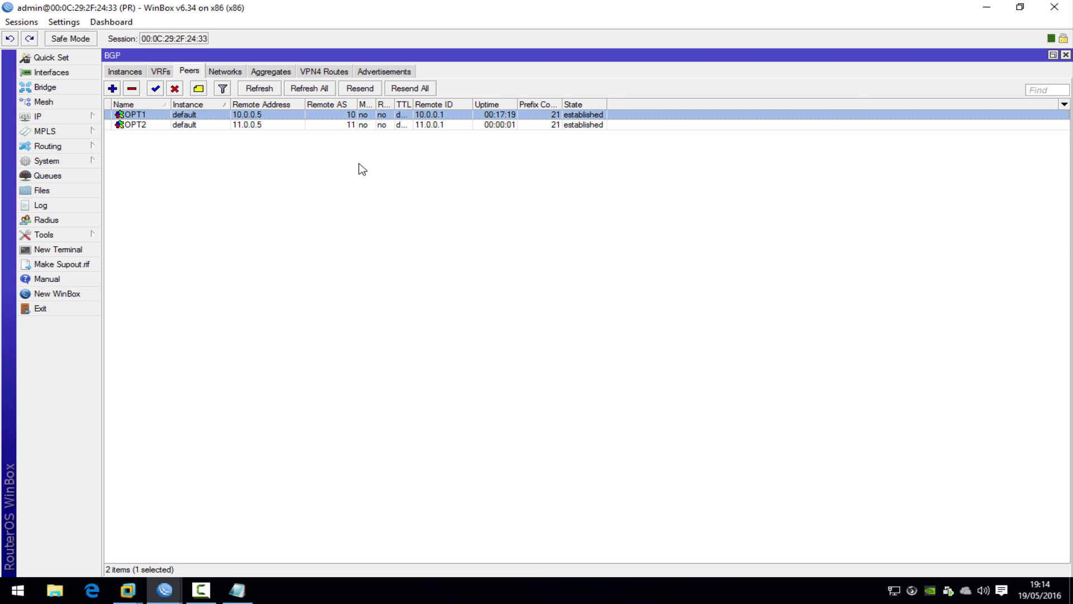
Step: Check the session state and prefix count of the OPT1 and OPT2 peers
left_click(505, 126)
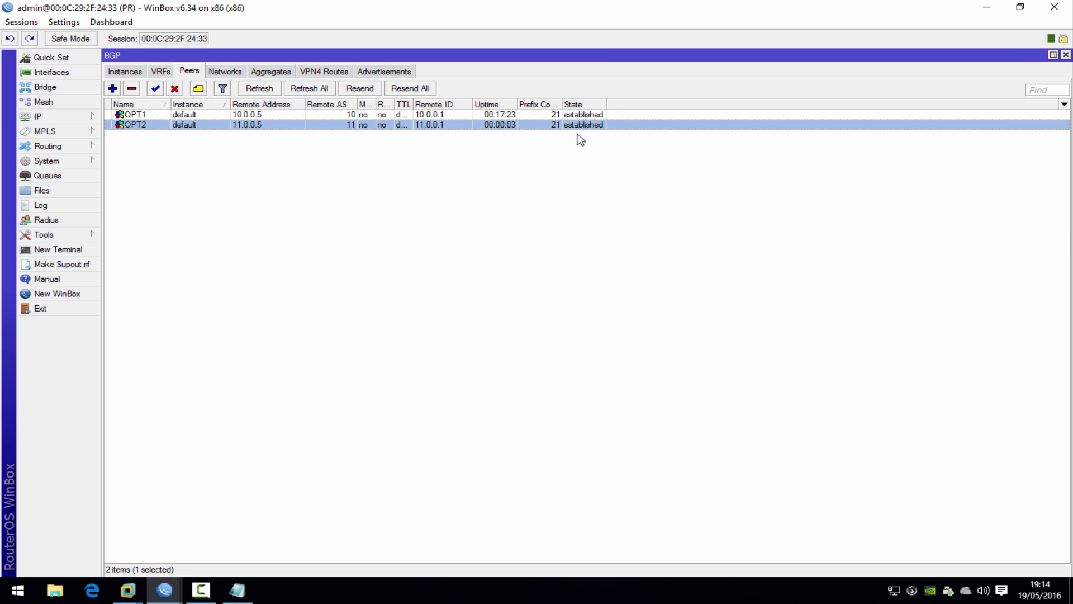
left_click(566, 118)
left_click(560, 126)
left_click(552, 115)
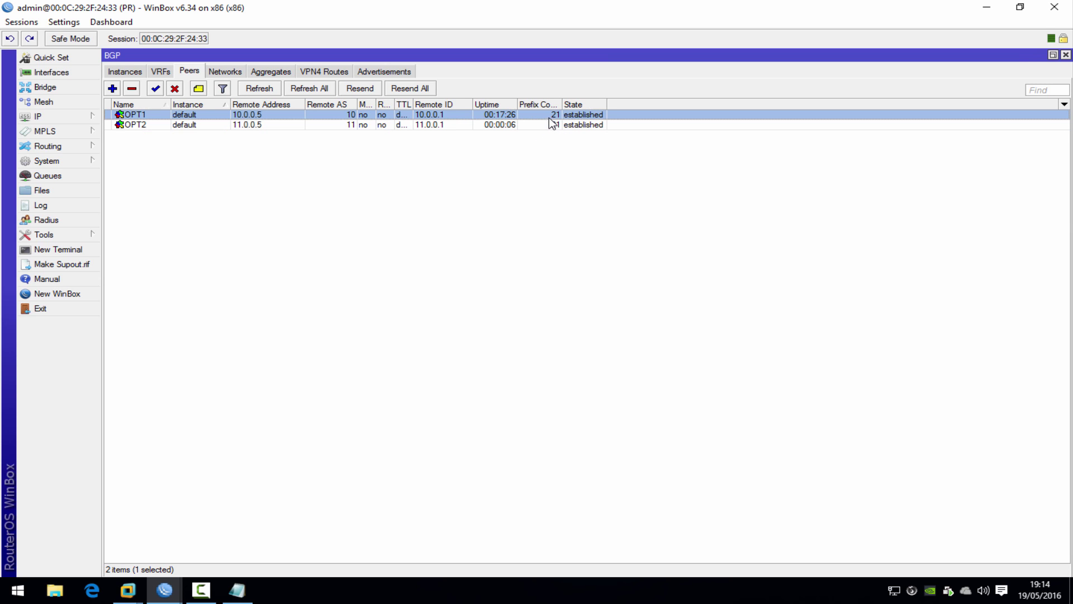
left_click(152, 127)
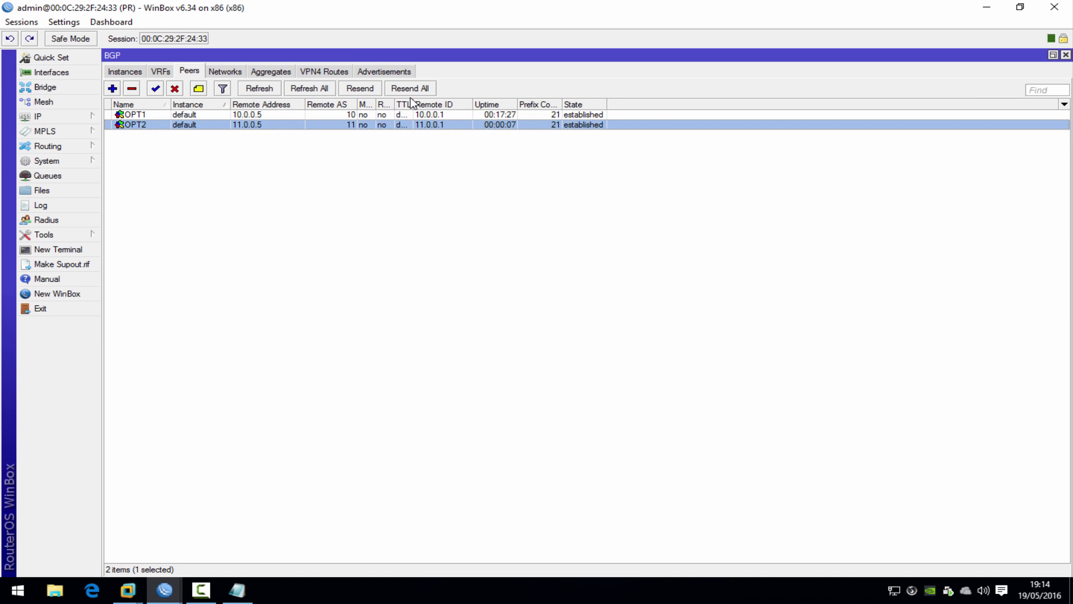
Step: Review the BGP advertisements to both peers, the announced networks and the BGP instance
left_click(394, 71)
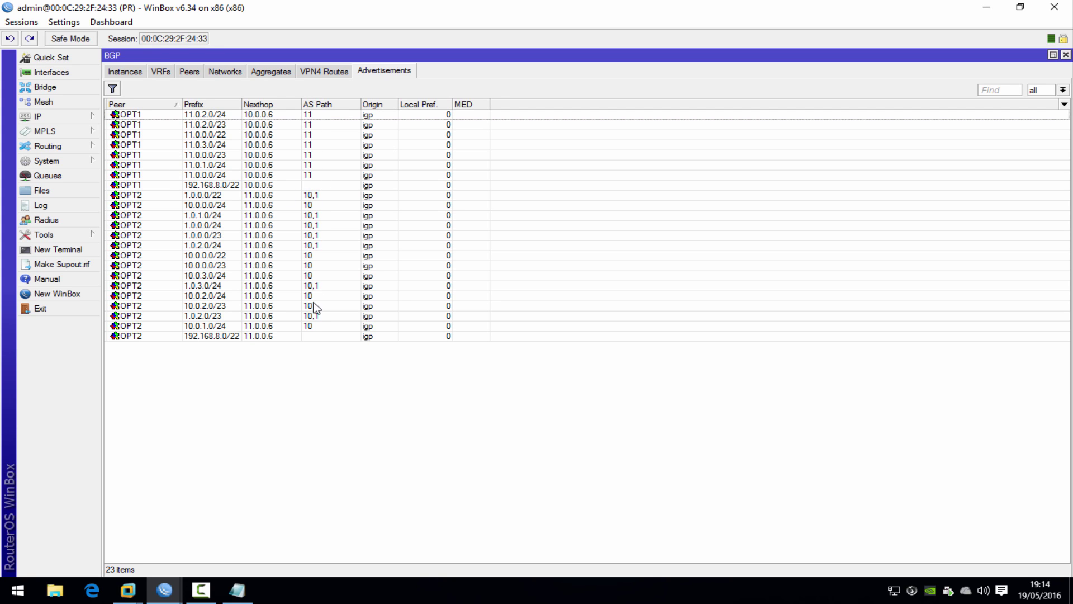
left_click(194, 75)
left_click(220, 74)
left_click(167, 115)
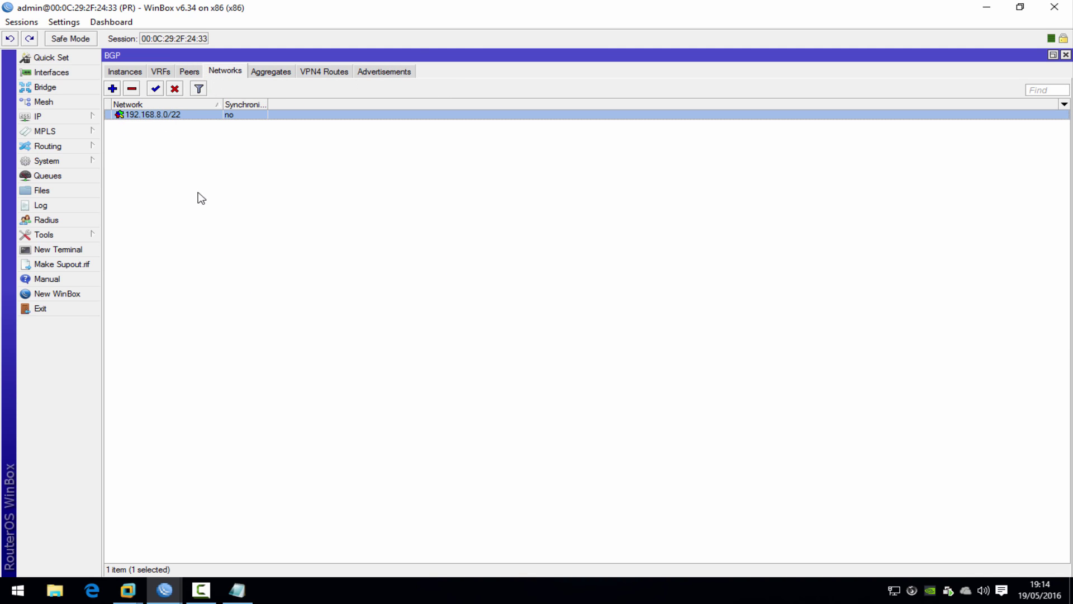
left_click(129, 69)
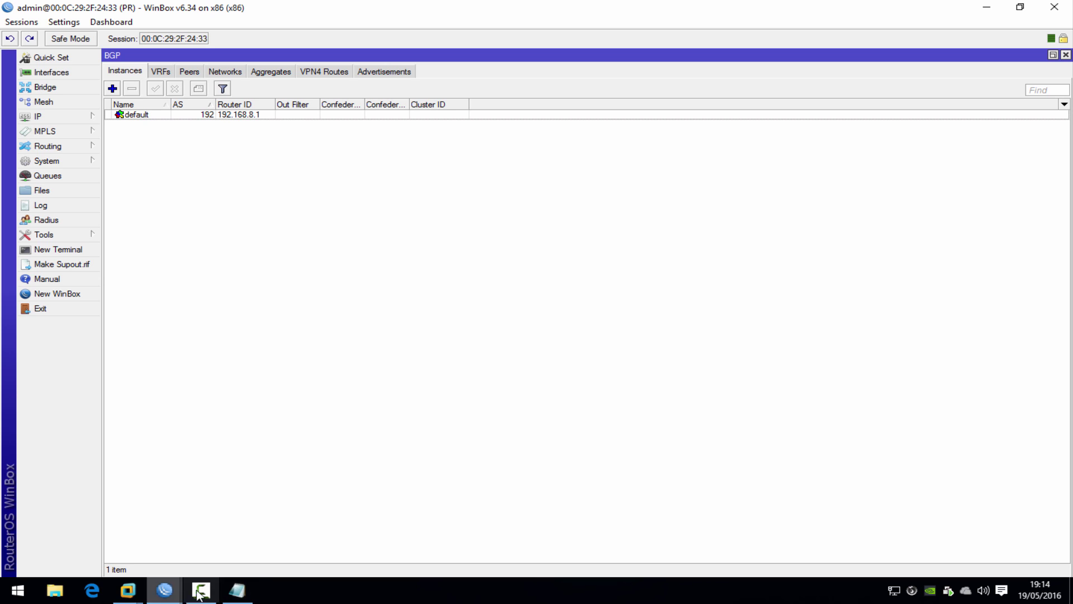
Step: Switch to the REGASN router's WinBox session and compare the gateways of the 192.168.8.0/22 routes in its route list
mouse_move(164, 590)
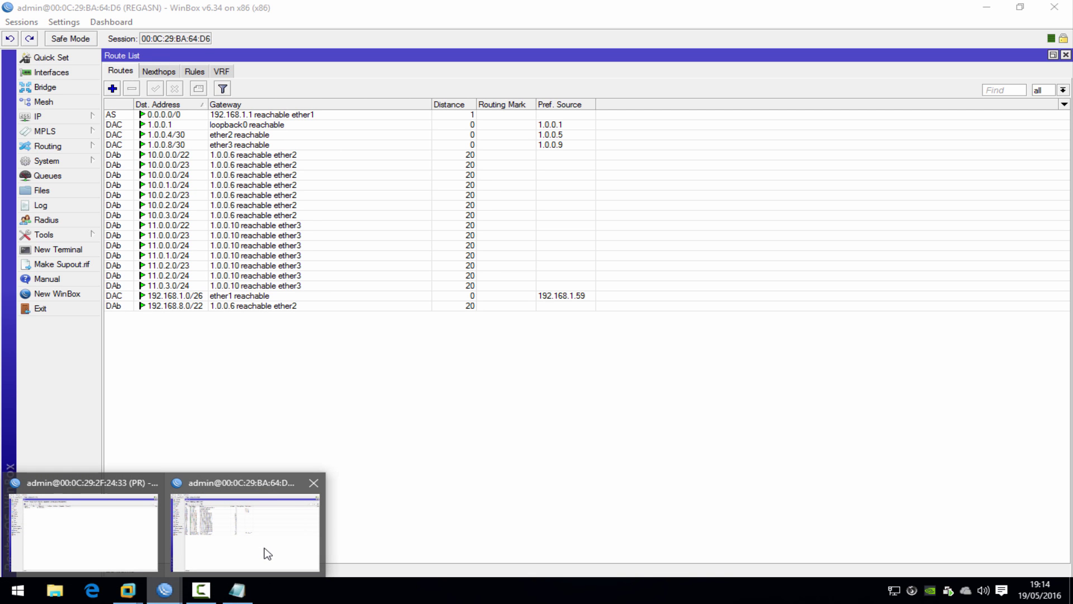
left_click(268, 553)
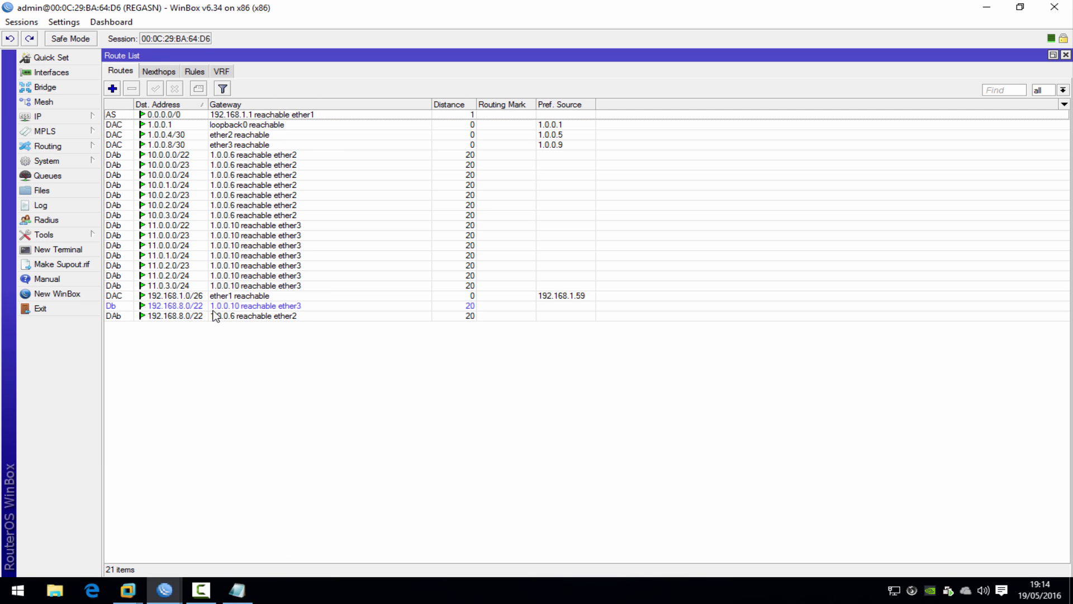
left_click(213, 310)
left_click(238, 313)
left_click(240, 309)
left_click(246, 313)
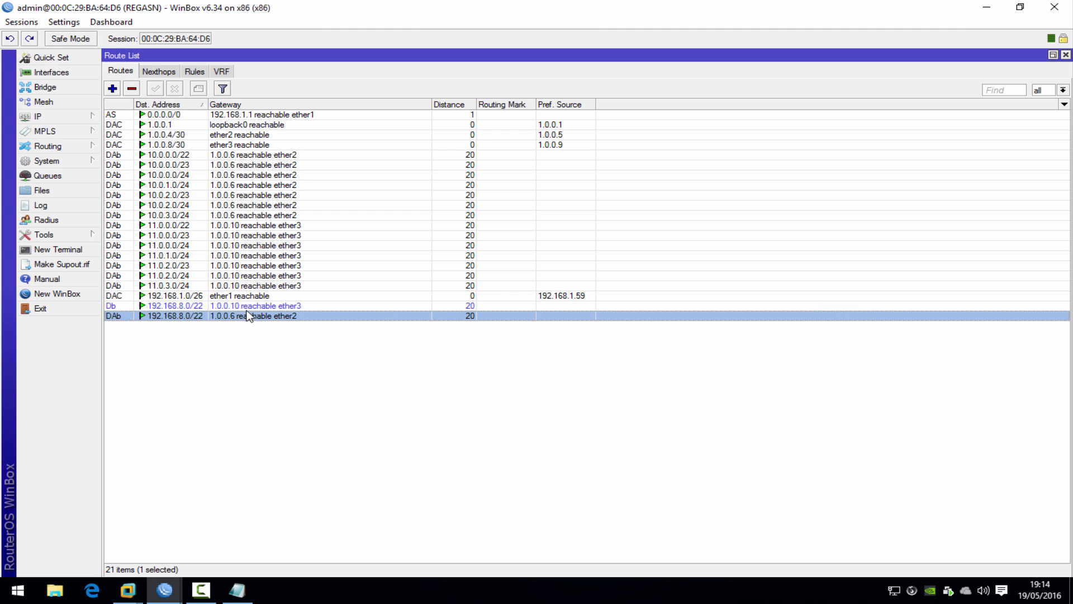
left_click(246, 307)
left_click(246, 316)
left_click(240, 308)
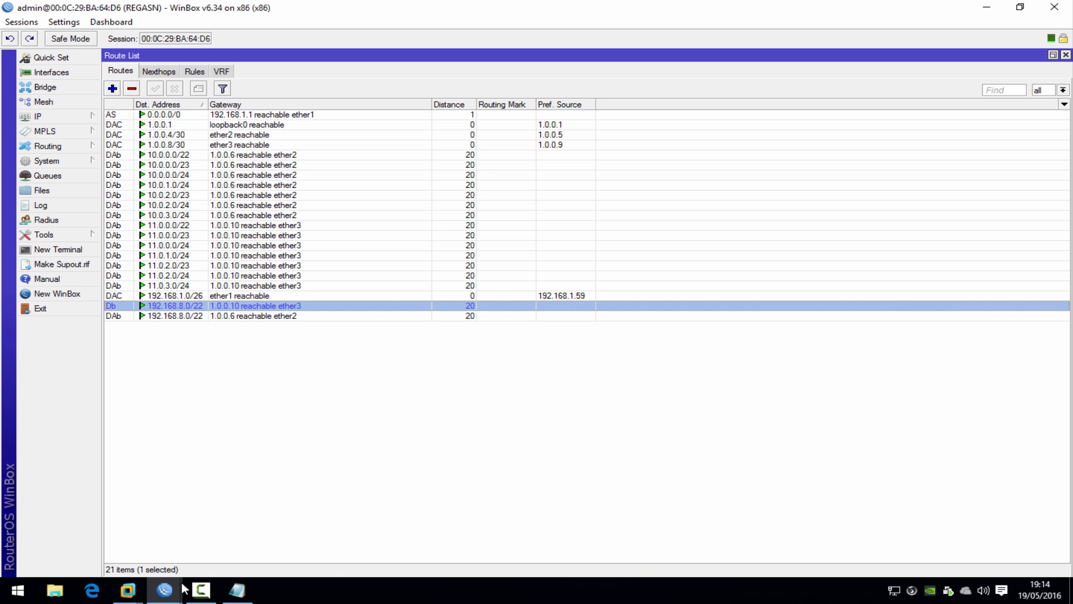
left_click(323, 433)
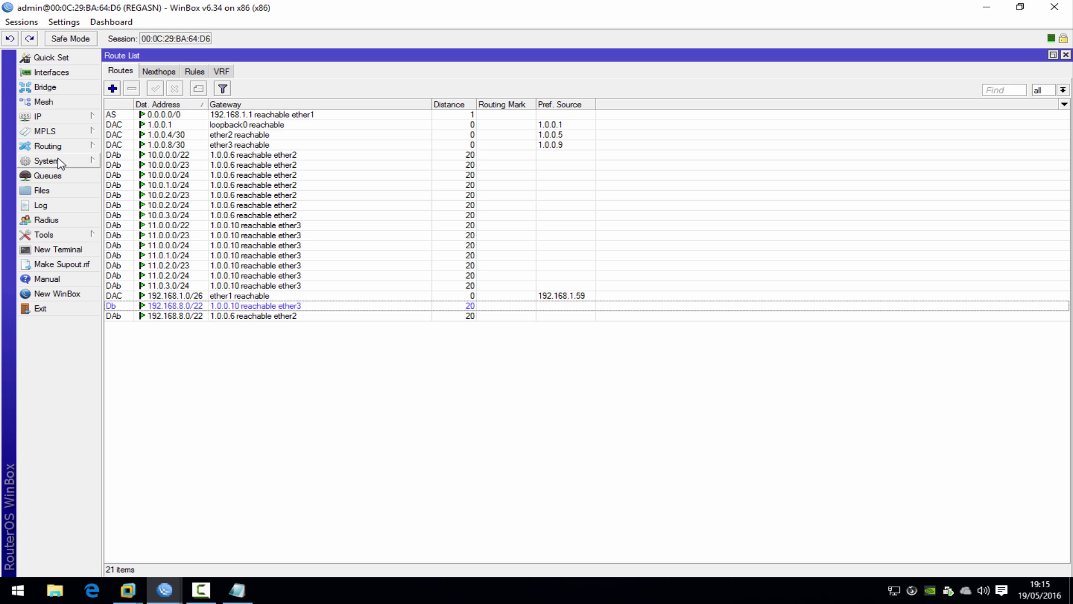
Step: Run a traceroute from REGASN to 192.168.8.1 and examine its hops
left_click(71, 150)
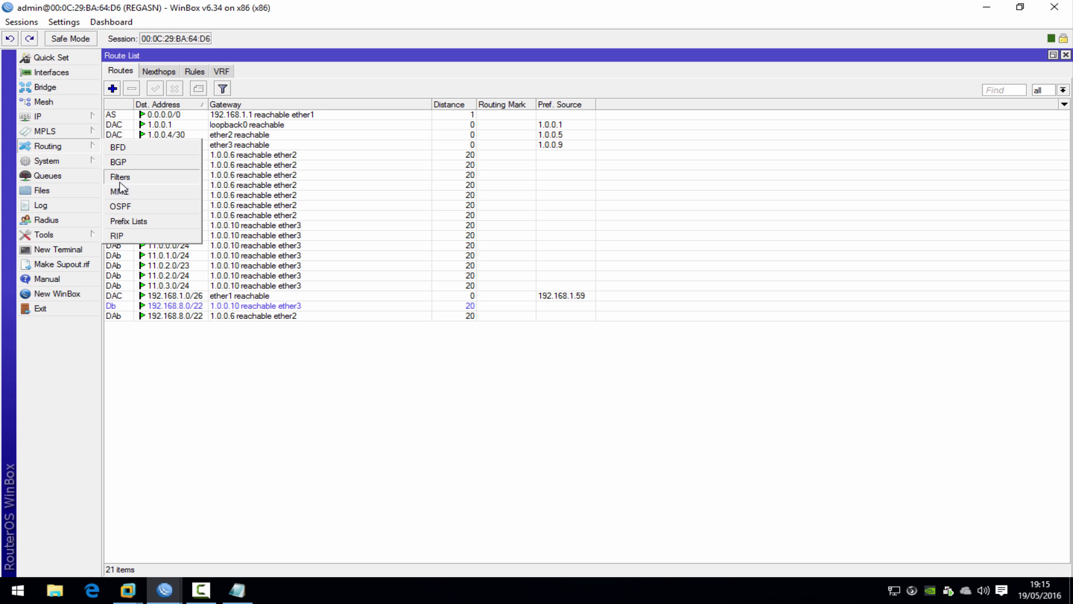
left_click(71, 237)
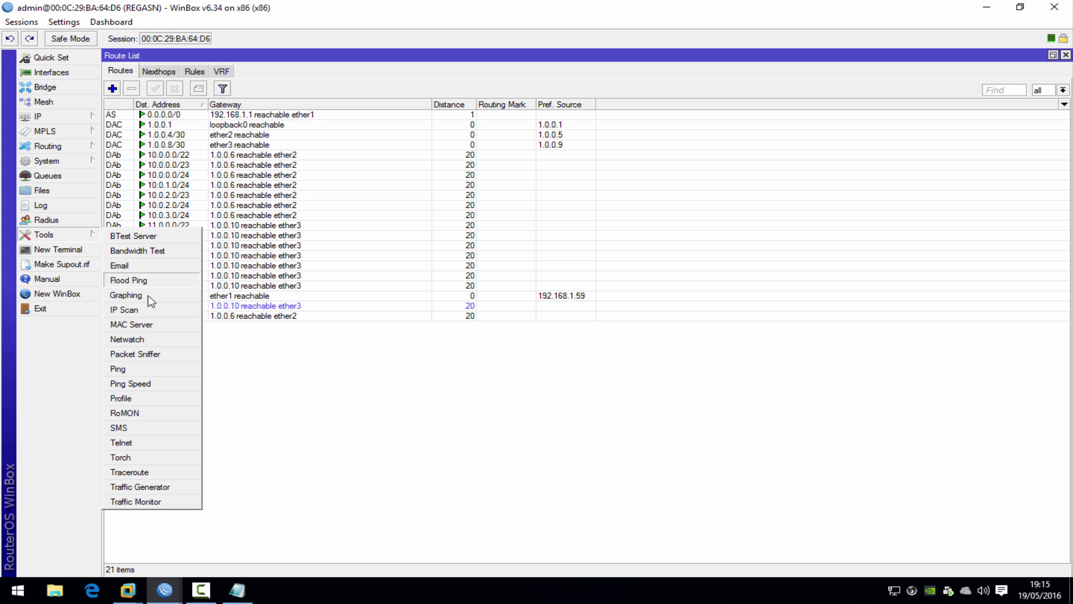
left_click(144, 468)
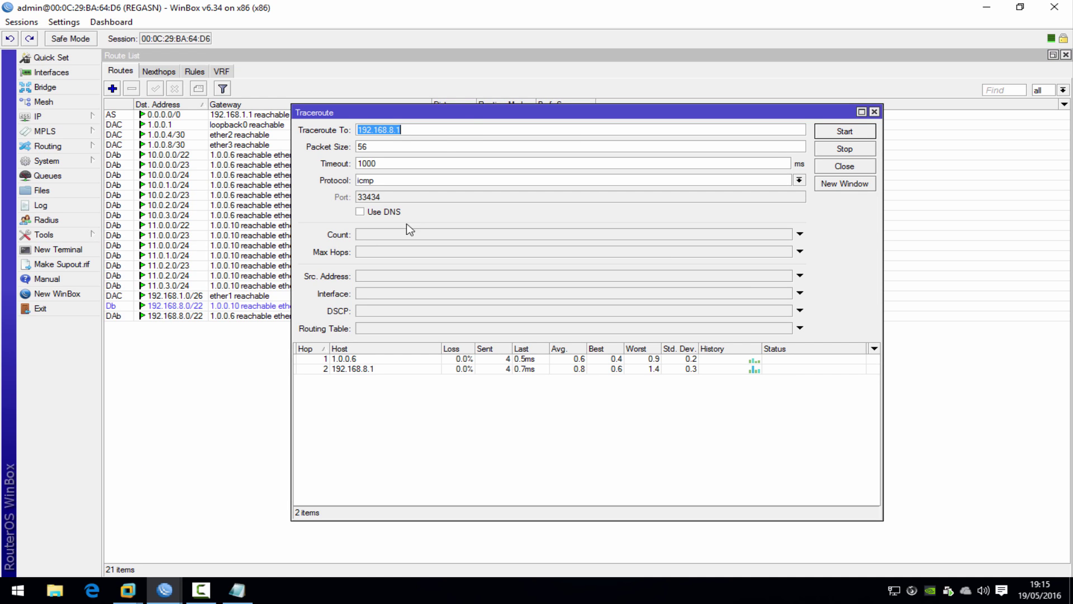
left_click(424, 132)
left_click(844, 131)
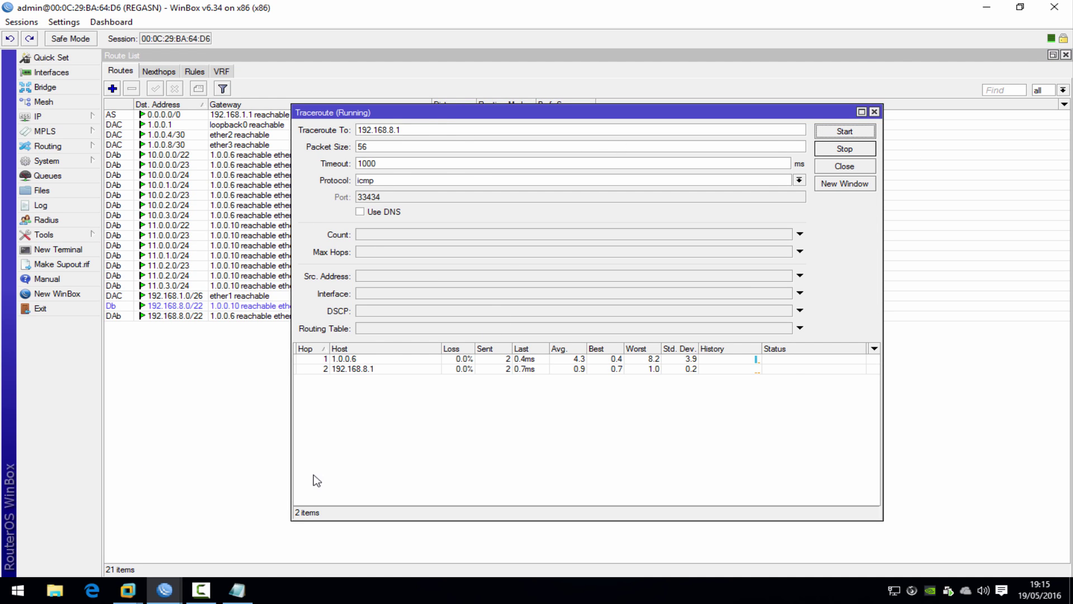
left_click(369, 360)
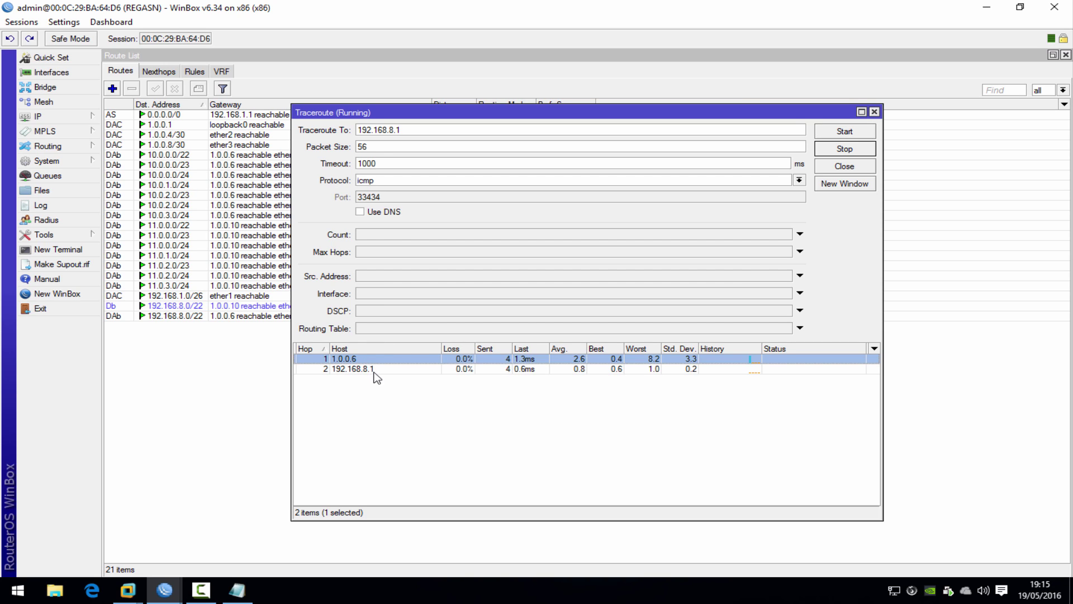
left_click(374, 370)
left_click(371, 359)
left_click(403, 368)
Step: Change the traceroute target to 192.168.9.1 and run the trace again
left_click(394, 130)
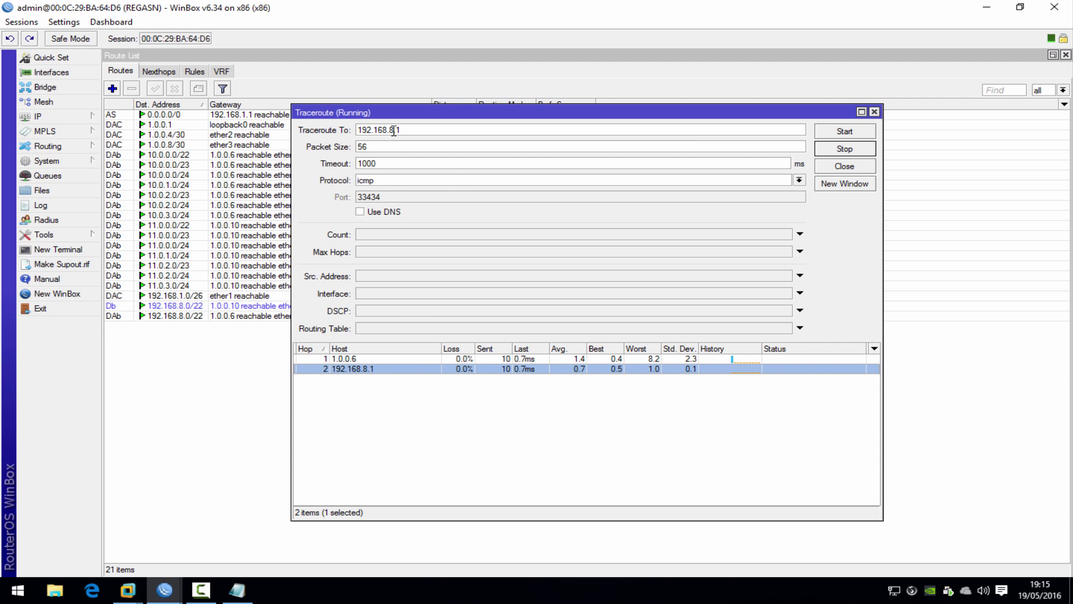
key("BackSpace")
type("6")
key("BackSpace")
type("9")
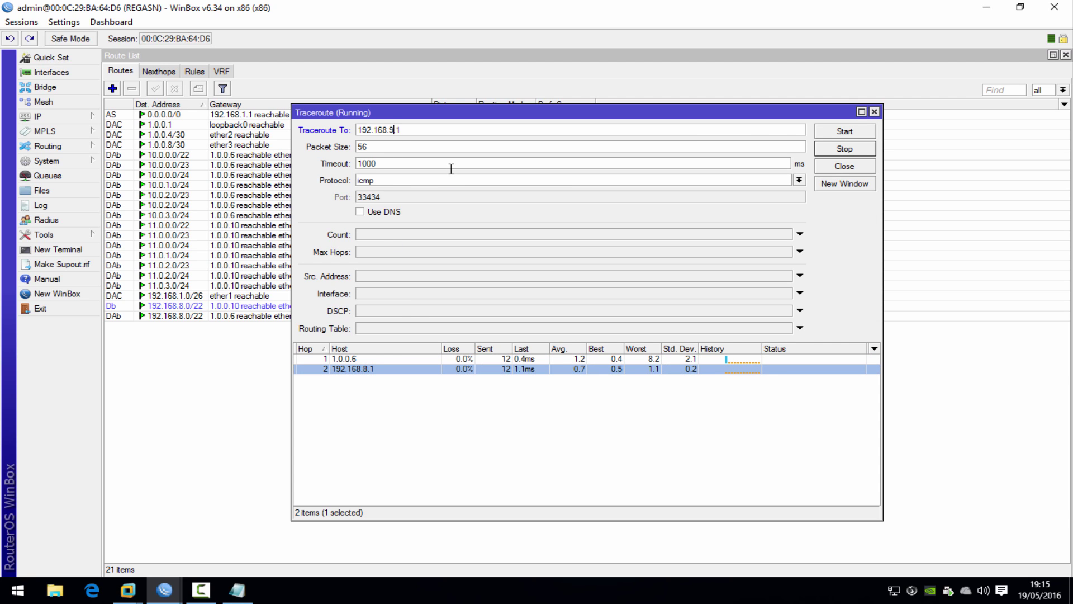
left_click(827, 136)
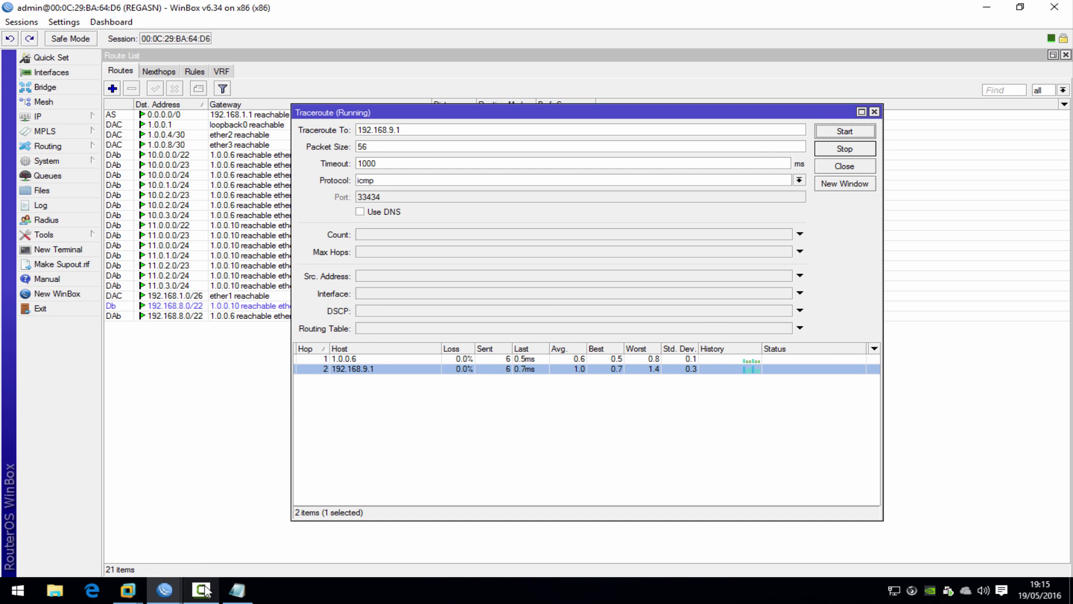
Step: Switch to the PR router's WinBox session and disable the OPT1 BGP peer
left_click(173, 591)
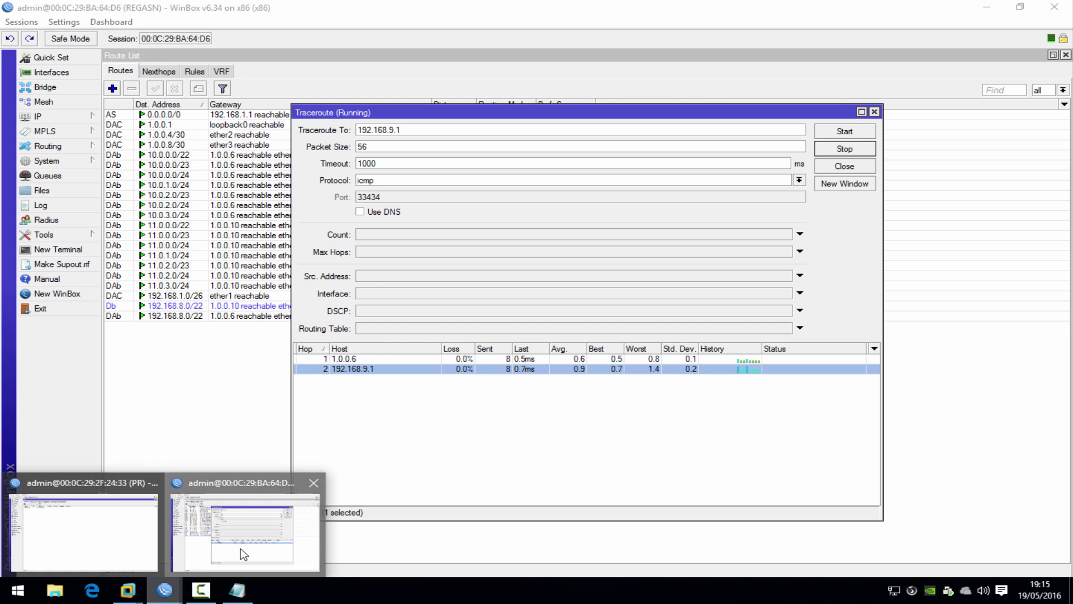
left_click(239, 553)
left_click(180, 594)
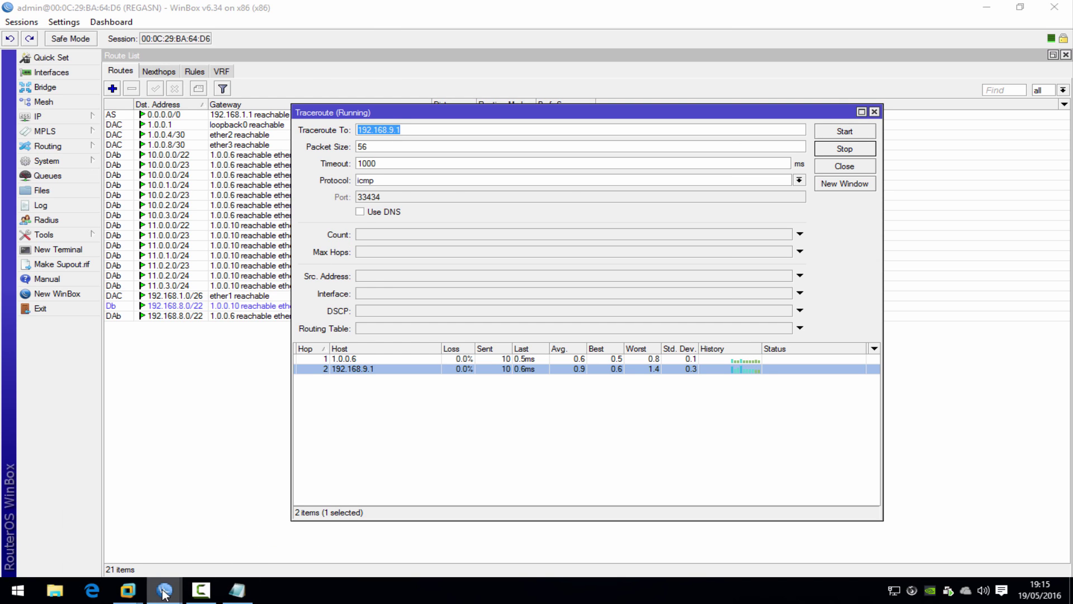
left_click(110, 541)
left_click(161, 72)
left_click(189, 71)
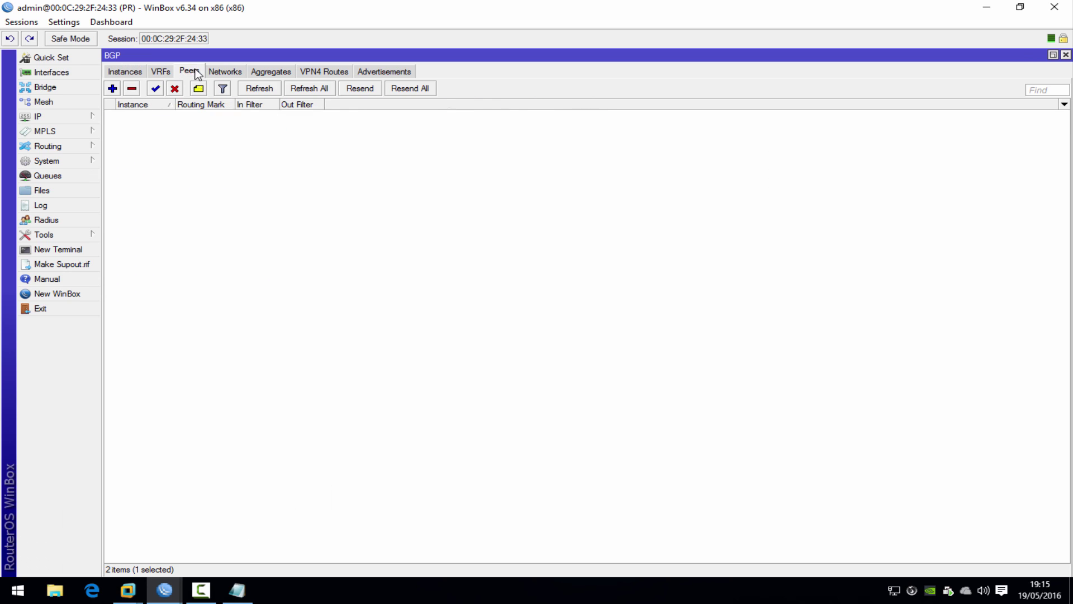
left_click(187, 115)
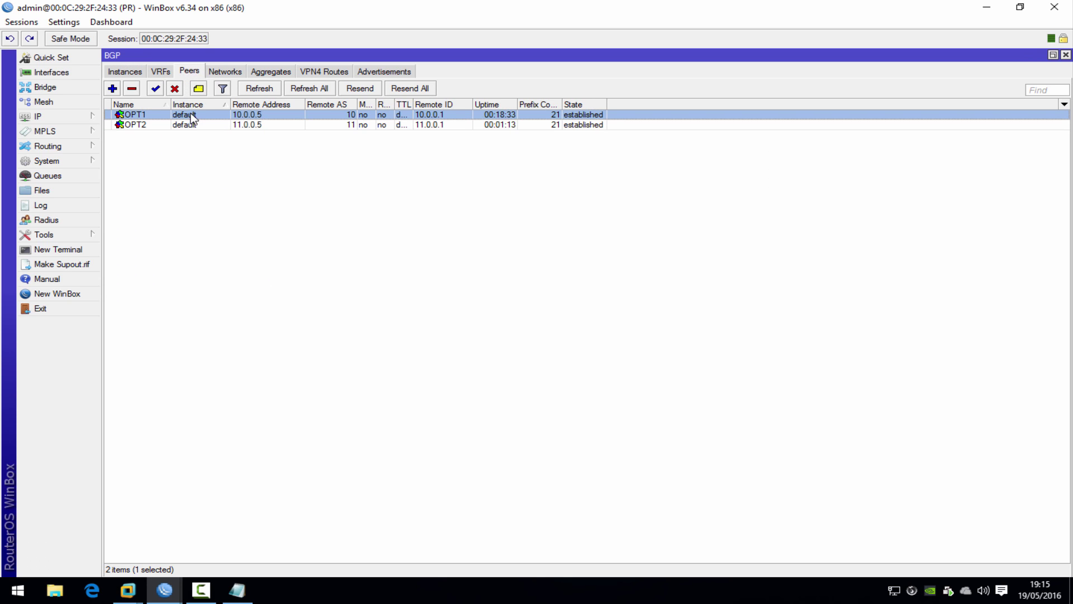
left_click(174, 90)
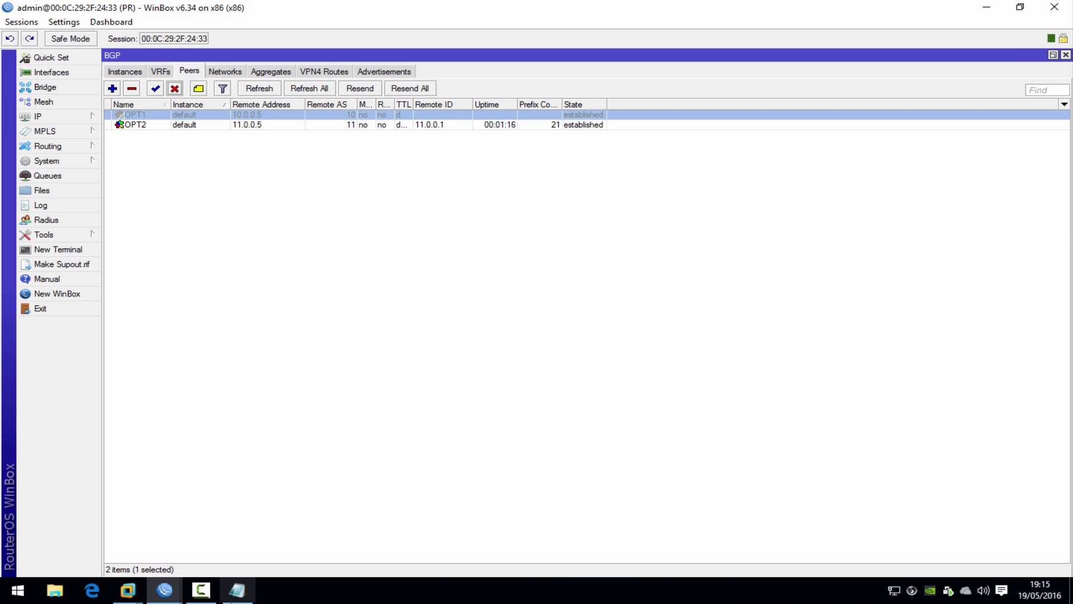
Step: Return to the REGASN session, rerun the traceroute to 192.168.9.1 and examine its first hop
mouse_move(165, 591)
left_click(266, 570)
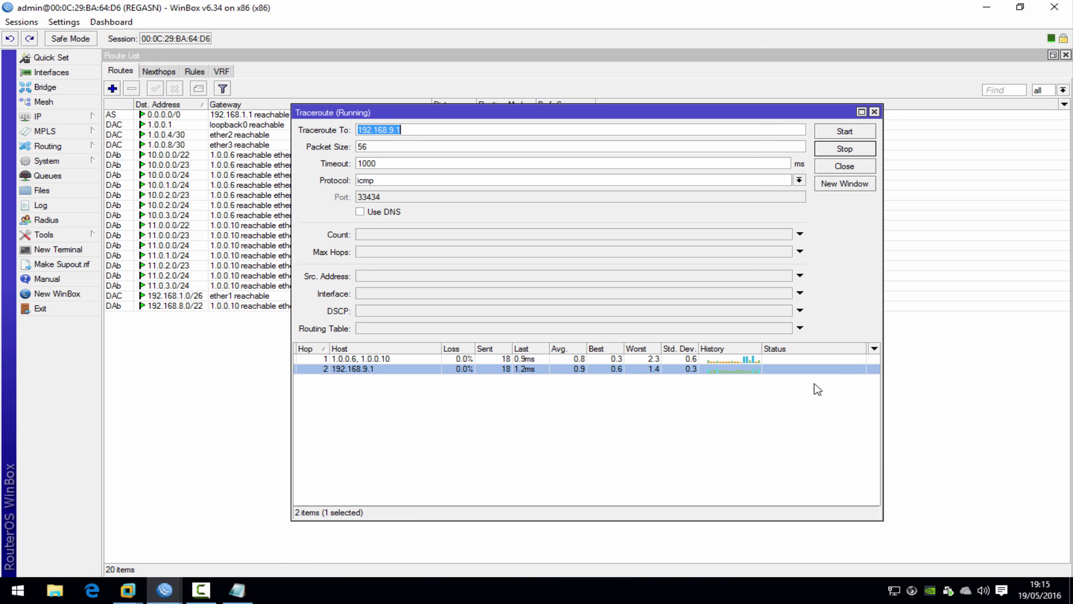
left_click(849, 131)
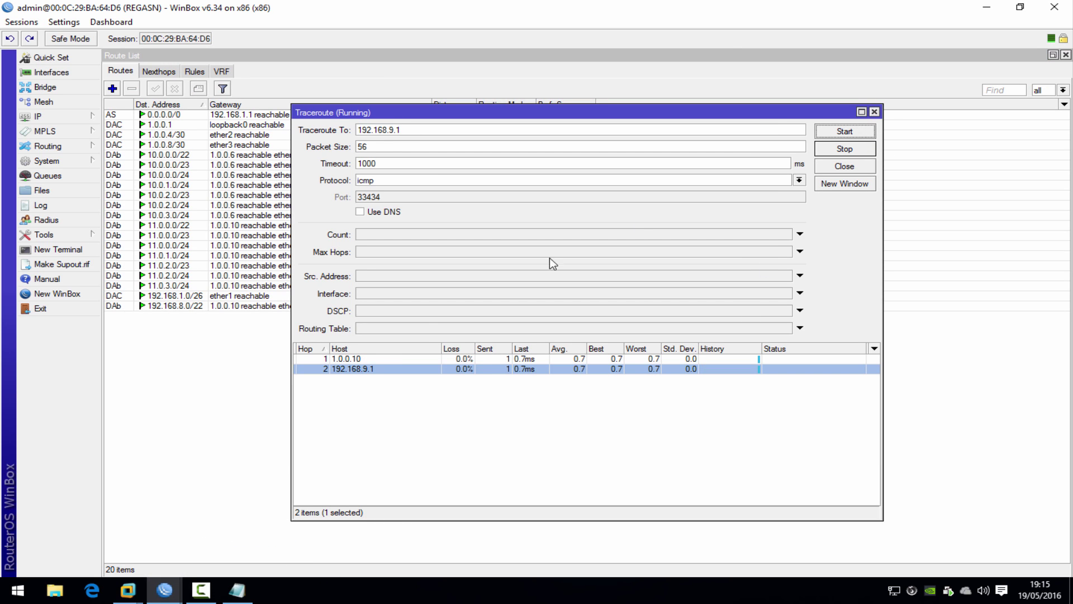
left_click(351, 369)
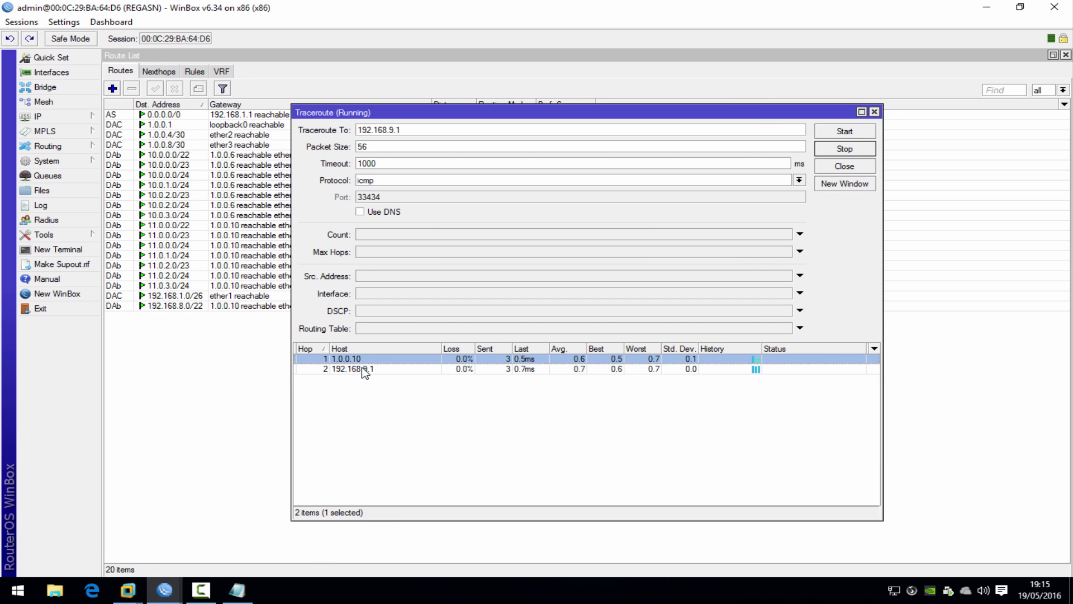
left_click(846, 132)
Step: Check the gateway of the 192.168.8.0/22 route in REGASN's route list
left_click(195, 307)
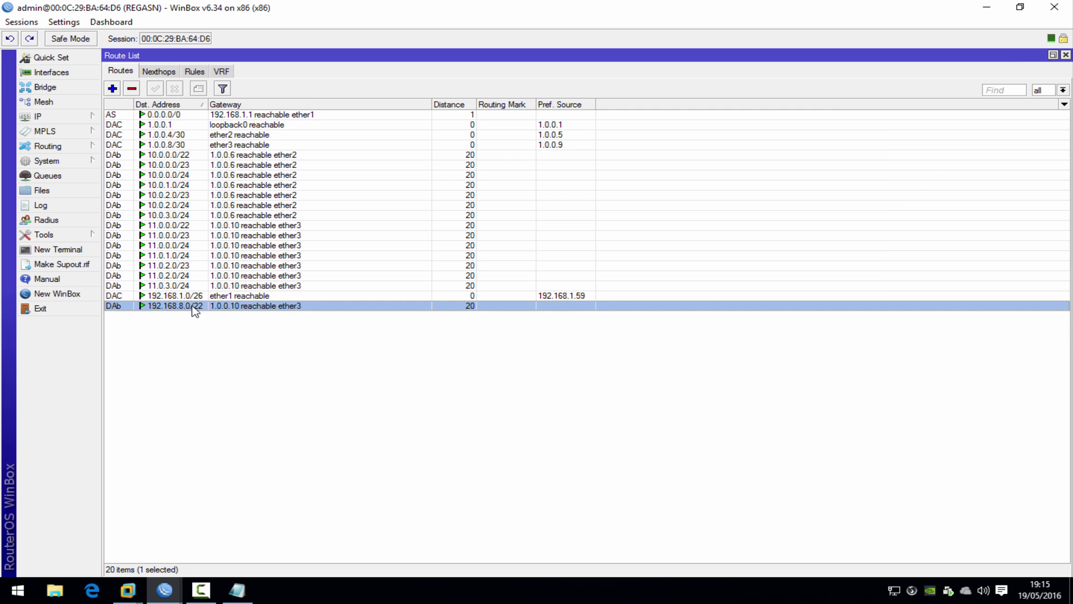
left_click(219, 296)
left_click(224, 307)
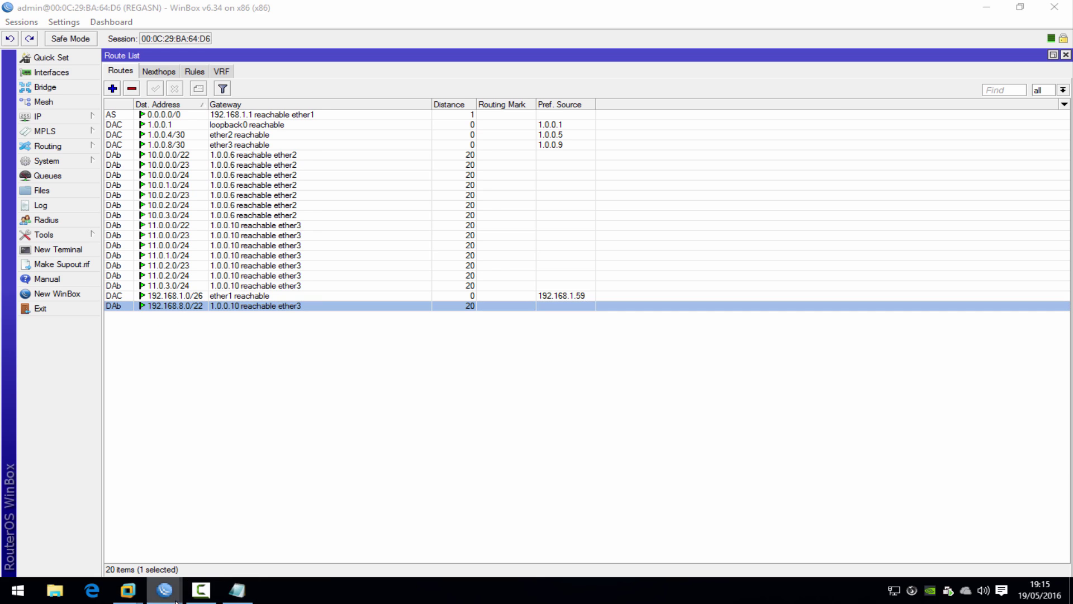
Step: Switch back to the PR router's session and re-enable the OPT1 BGP peer
mouse_move(164, 590)
left_click(78, 530)
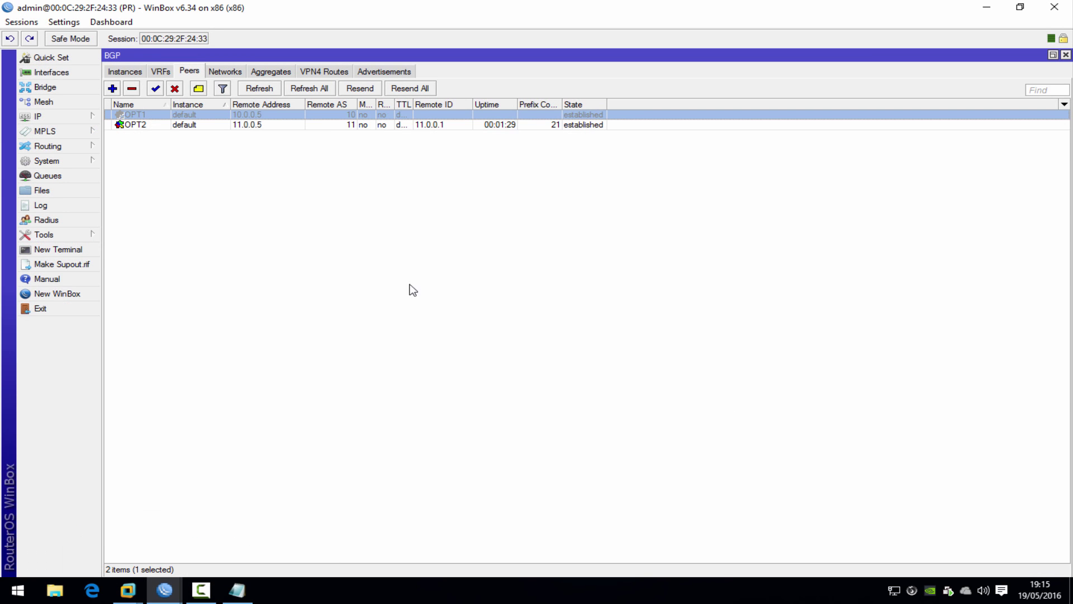
left_click(155, 89)
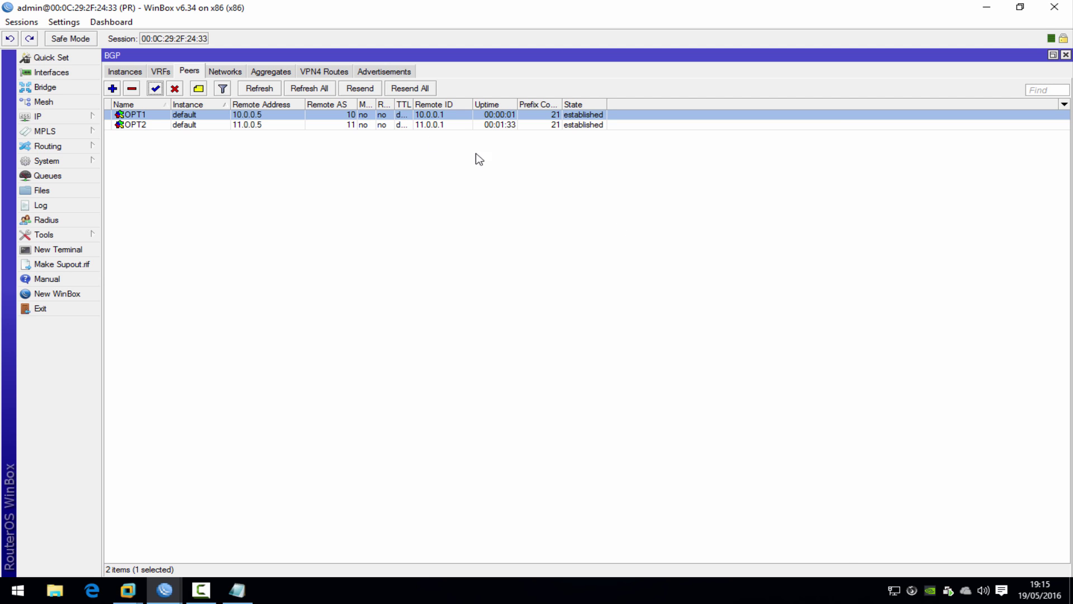
Step: Review the OPT2 peer's advanced settings and the list of BGP networks announced by PR
double_click(418, 124)
left_click(417, 138)
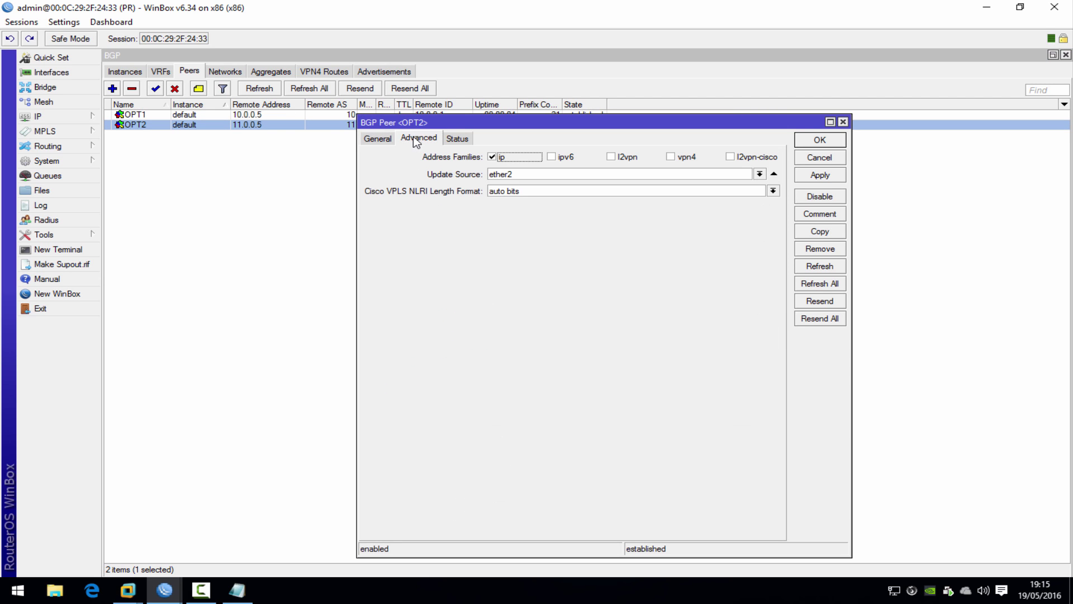
left_click(843, 122)
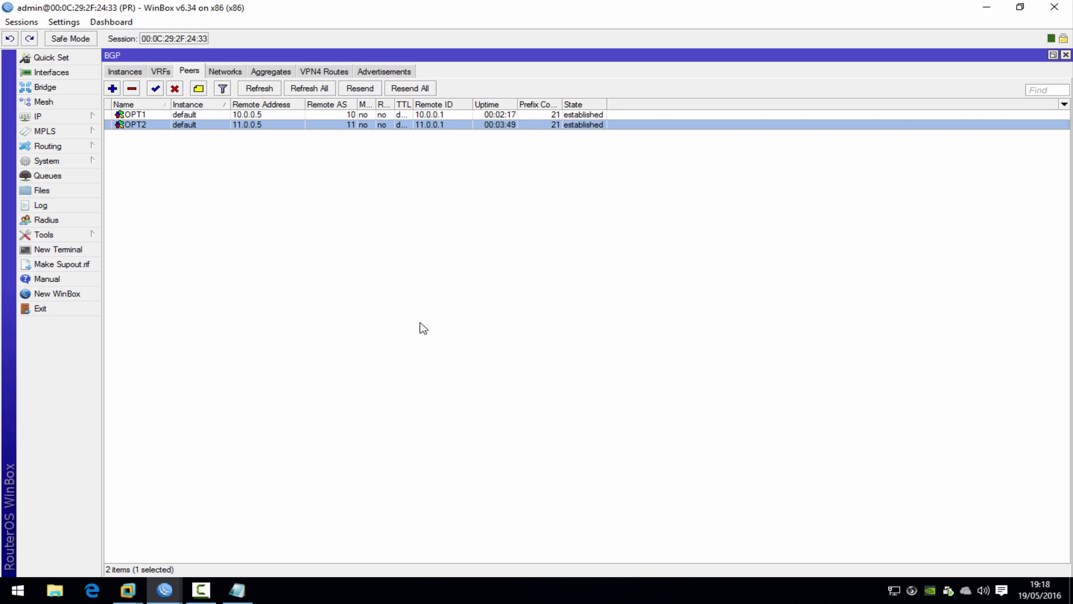
left_click(241, 73)
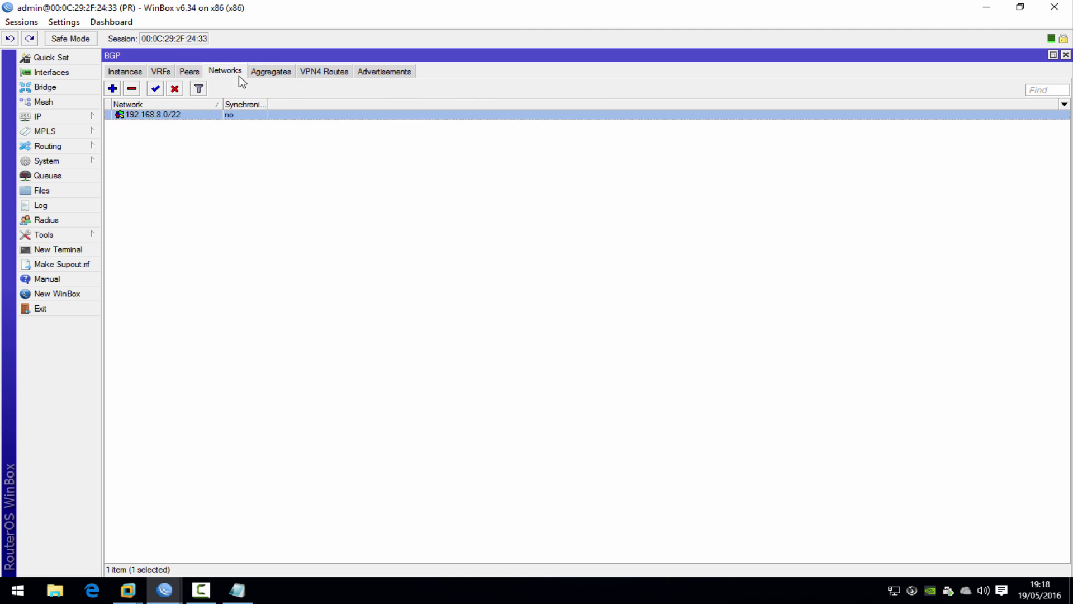
left_click(209, 146)
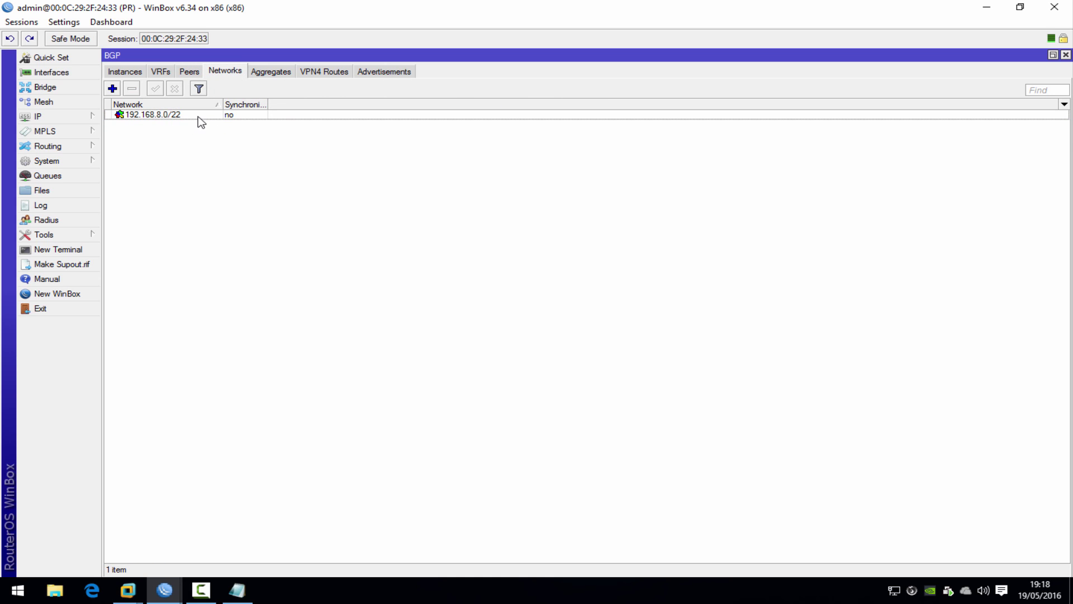
left_click(200, 117)
left_click(206, 144)
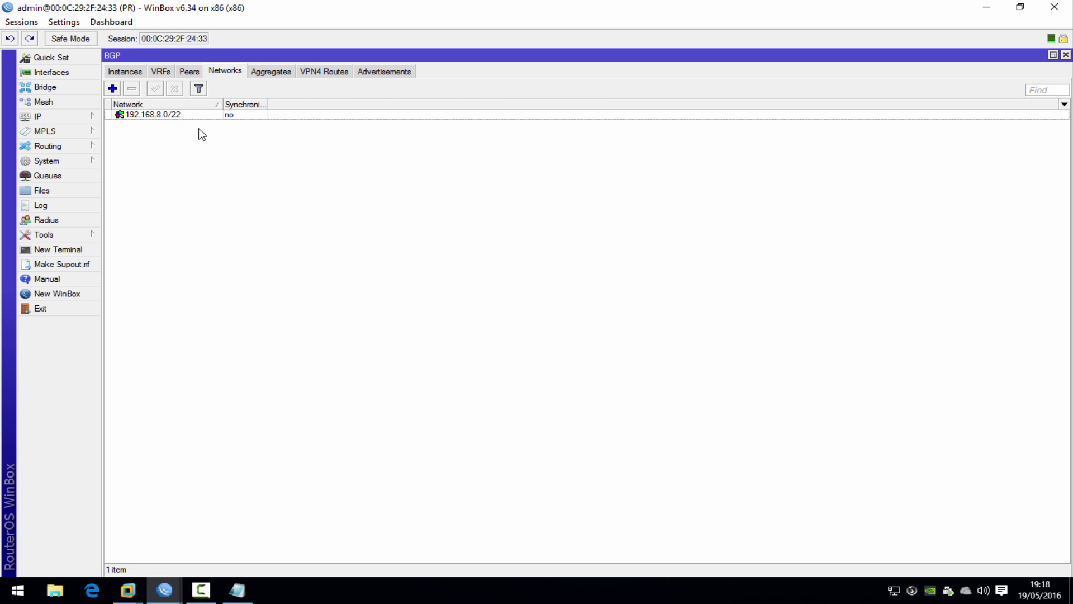
left_click(164, 115)
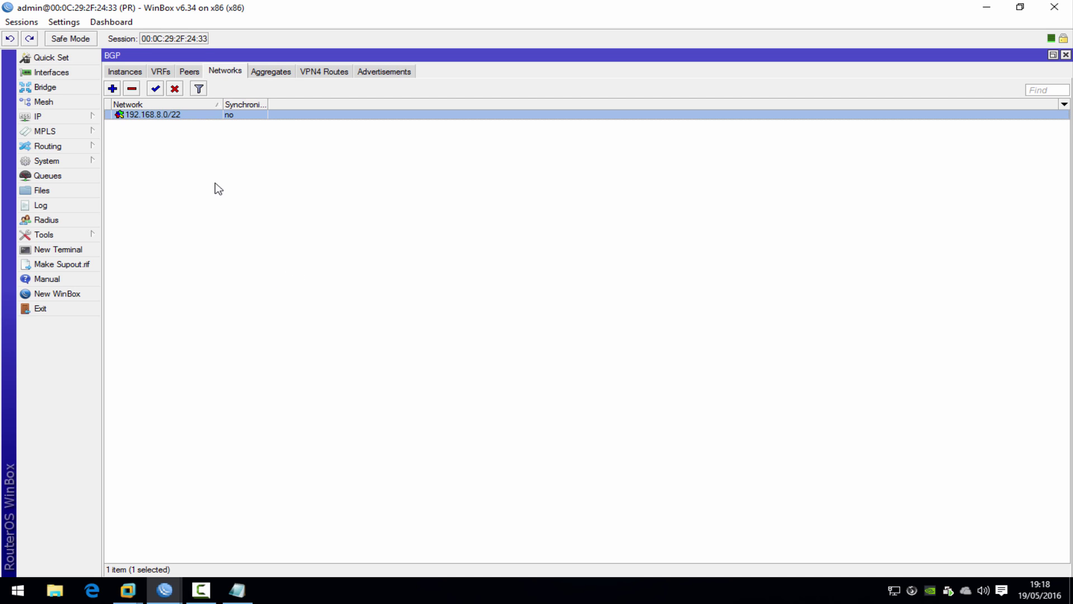
Step: Copy the 192.168.8.0/22 BGP network entry to add the network 192.168.8.0/24
double_click(148, 116)
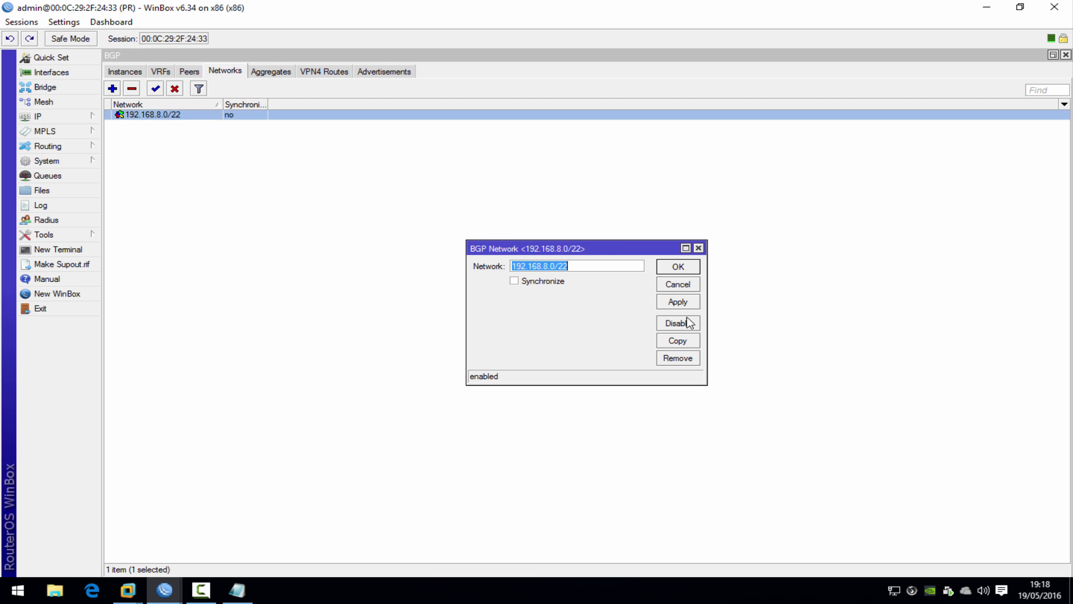
left_click(686, 343)
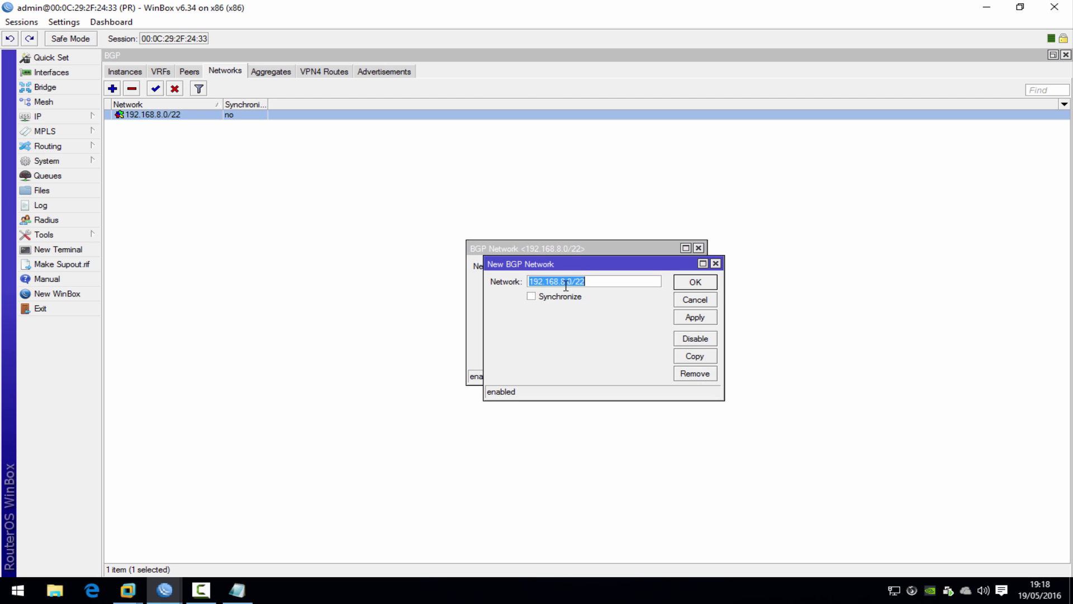
left_click(587, 286)
key("BackSpace")
type("4")
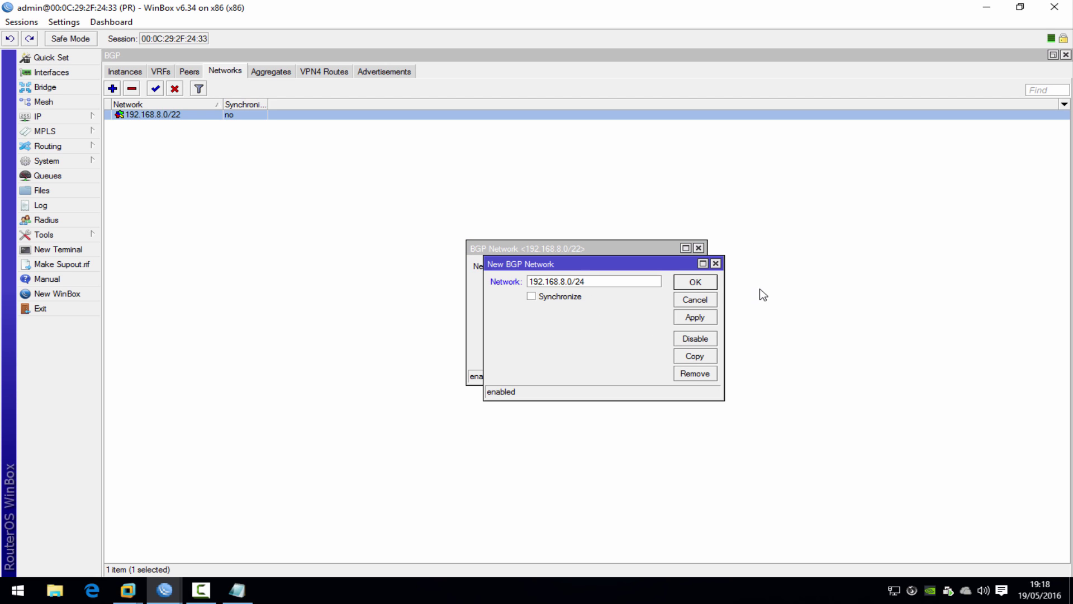
left_click(692, 277)
left_click(689, 272)
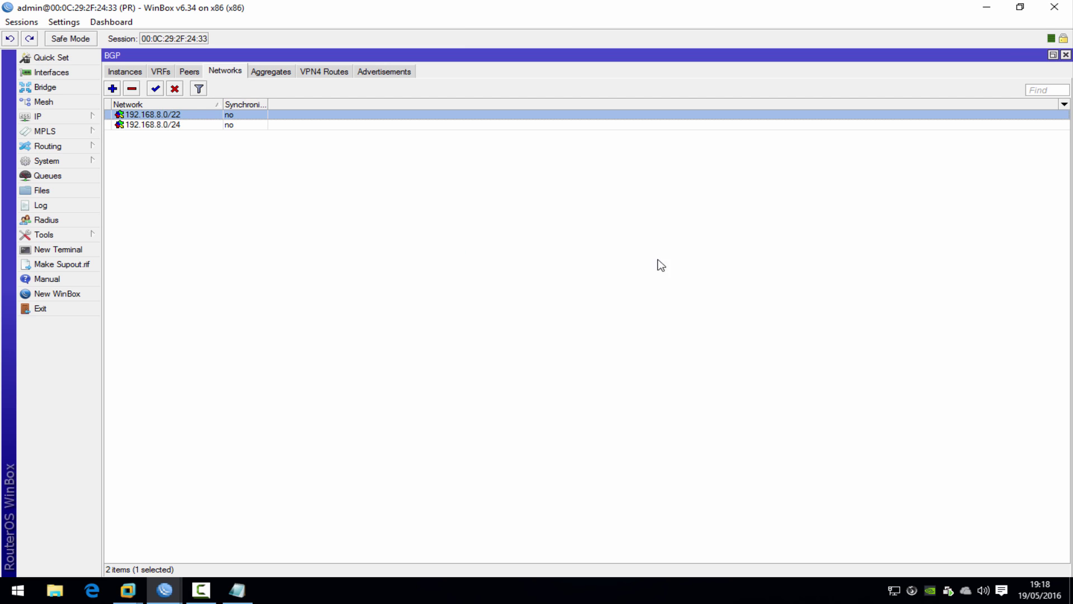
Step: Copy the 192.168.8.0/24 BGP network entry to add the network 192.168.9.0/24
double_click(180, 124)
left_click(678, 341)
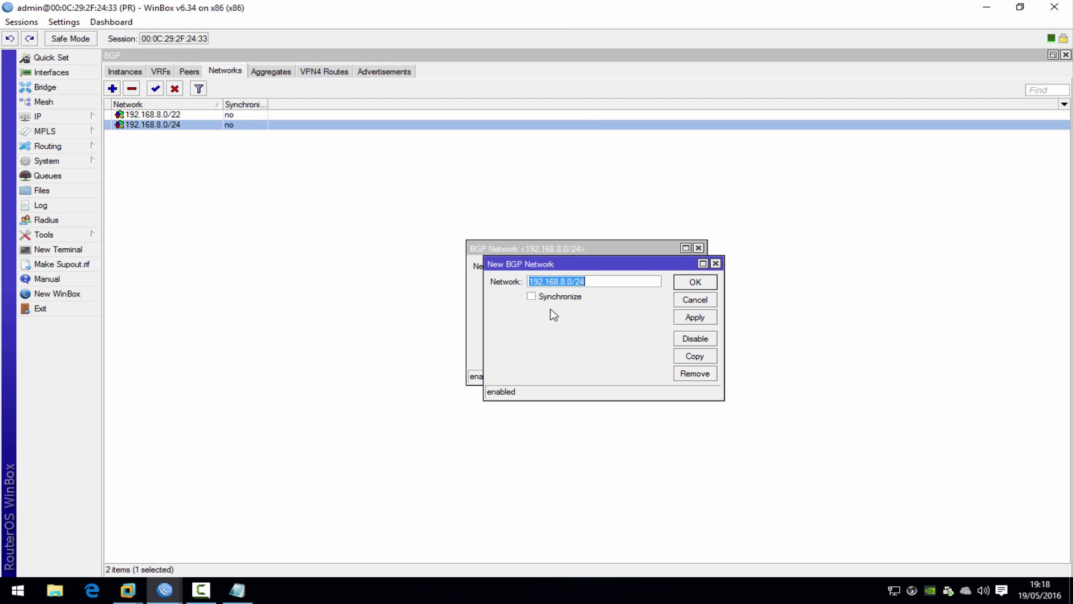
left_click(565, 281)
key("BackSpace")
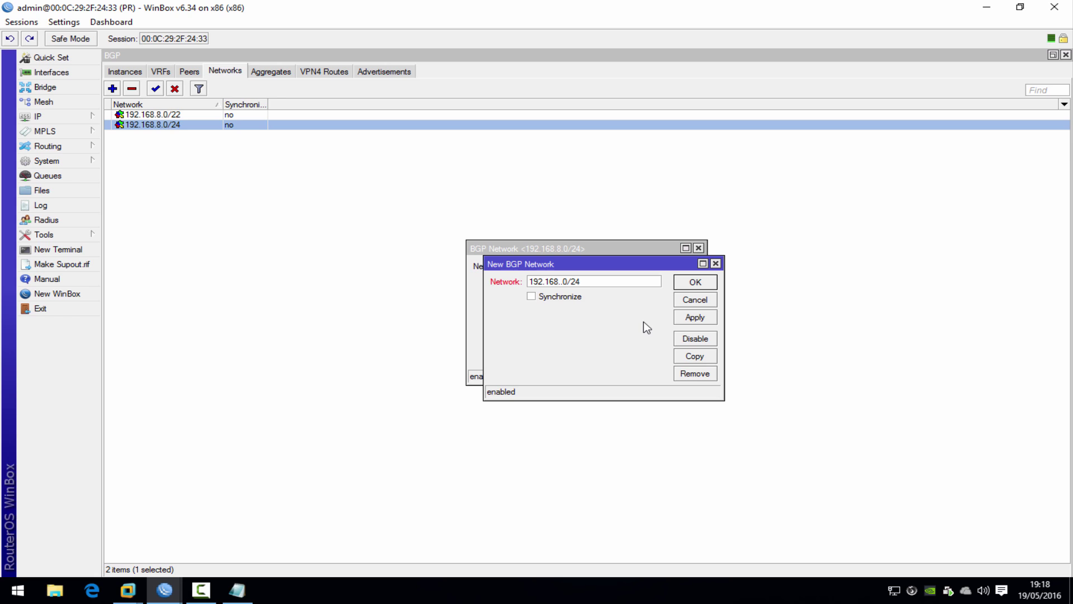
type("9")
left_click(693, 282)
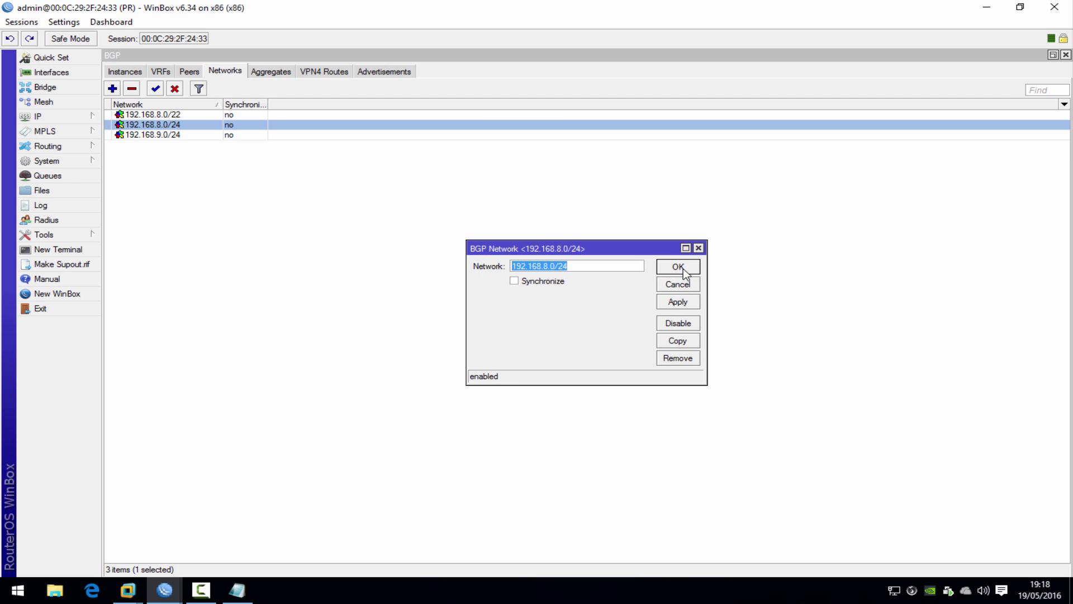
left_click(683, 264)
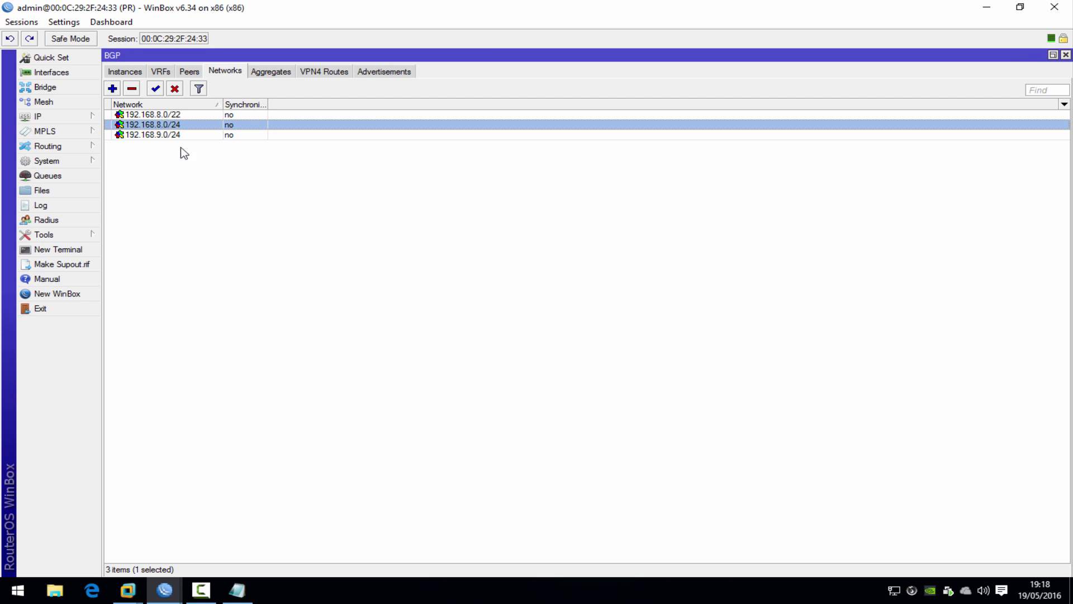
Step: Copy the 192.168.9.0/24 BGP network entry to add the network 192.168.10.0/24
double_click(170, 136)
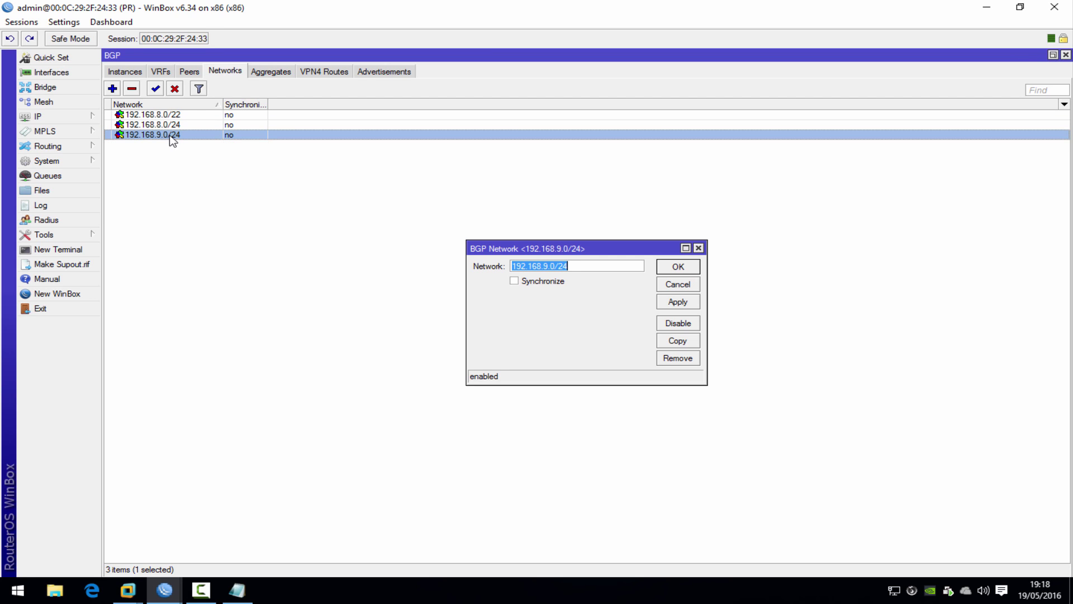
left_click(684, 343)
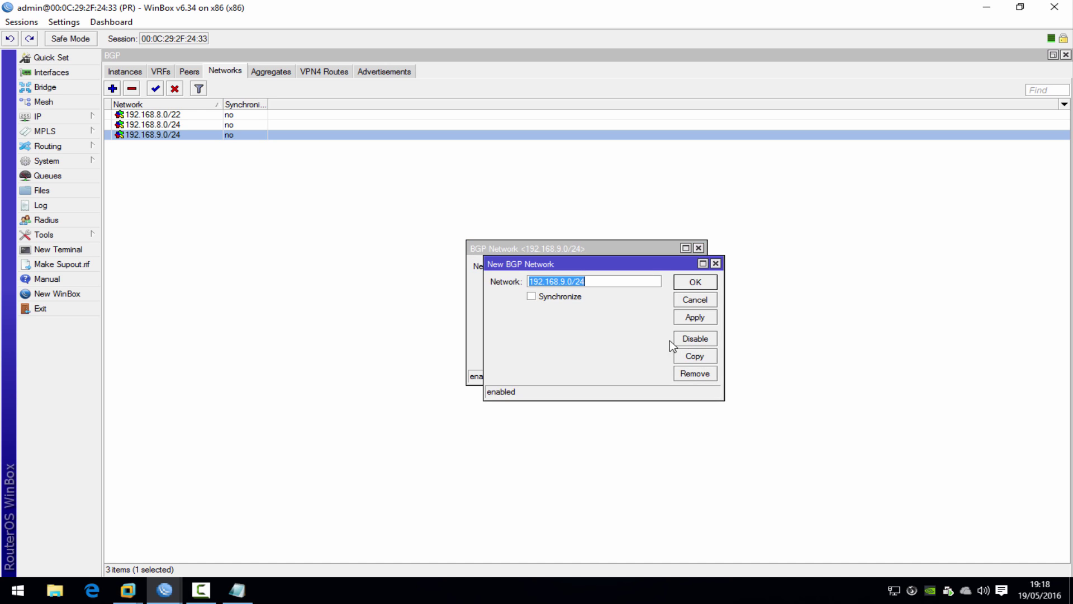
left_click(562, 282)
key("BackSpace")
type("10")
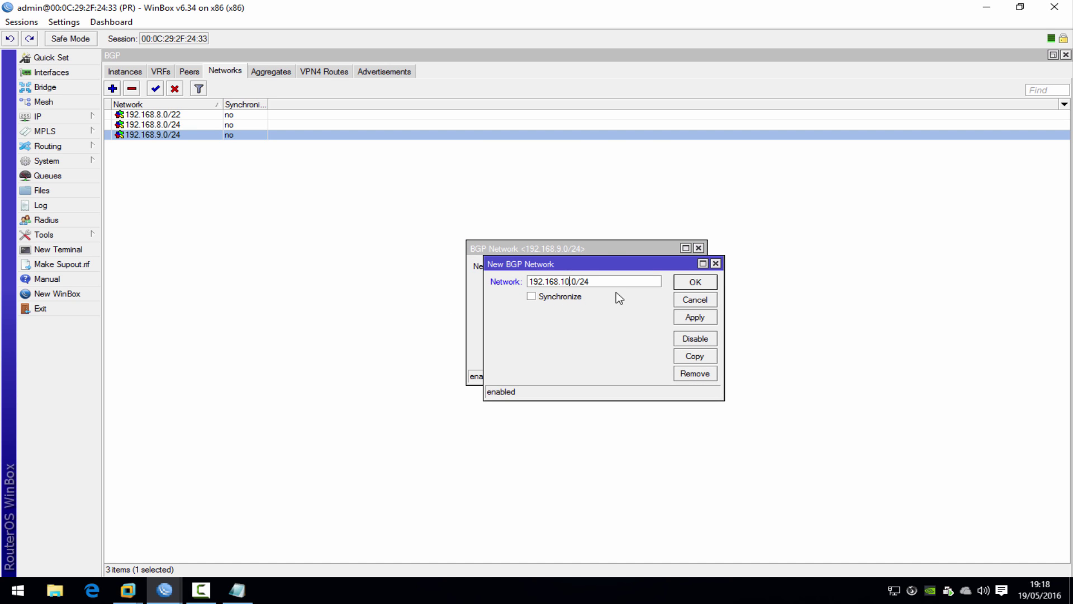
left_click(695, 281)
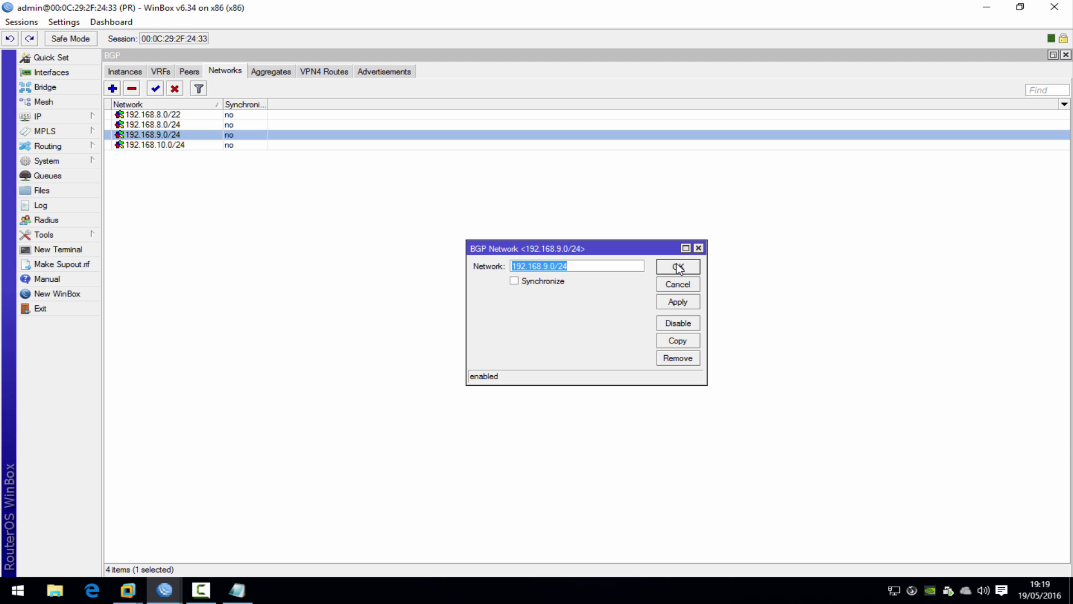
Step: Change the original 192.168.9.0/24 BGP network entry to 192.168.11.0/24
left_click(548, 267)
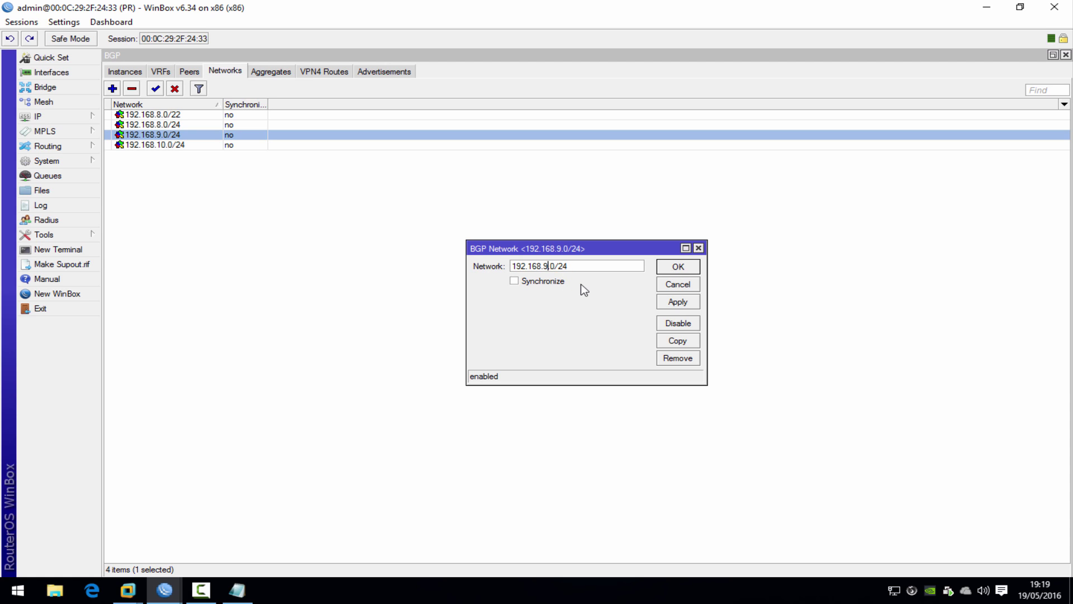
key("BackSpace")
type("11.")
left_click(692, 270)
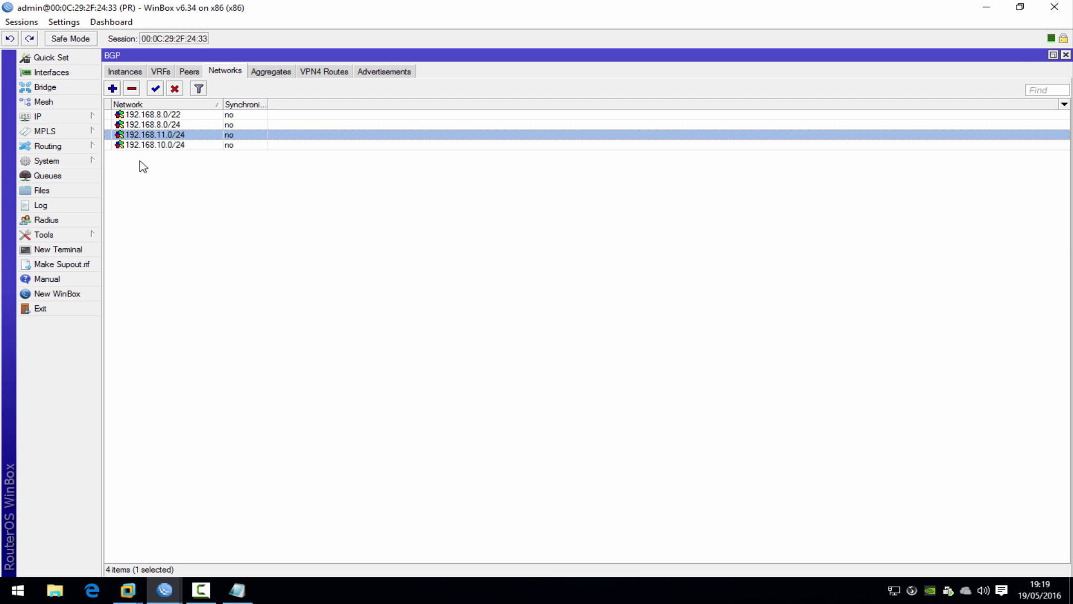
Step: Copy the 192.168.11.0/24 BGP network entry to add the network 192.168.9.0/24 again
double_click(172, 139)
left_click(677, 340)
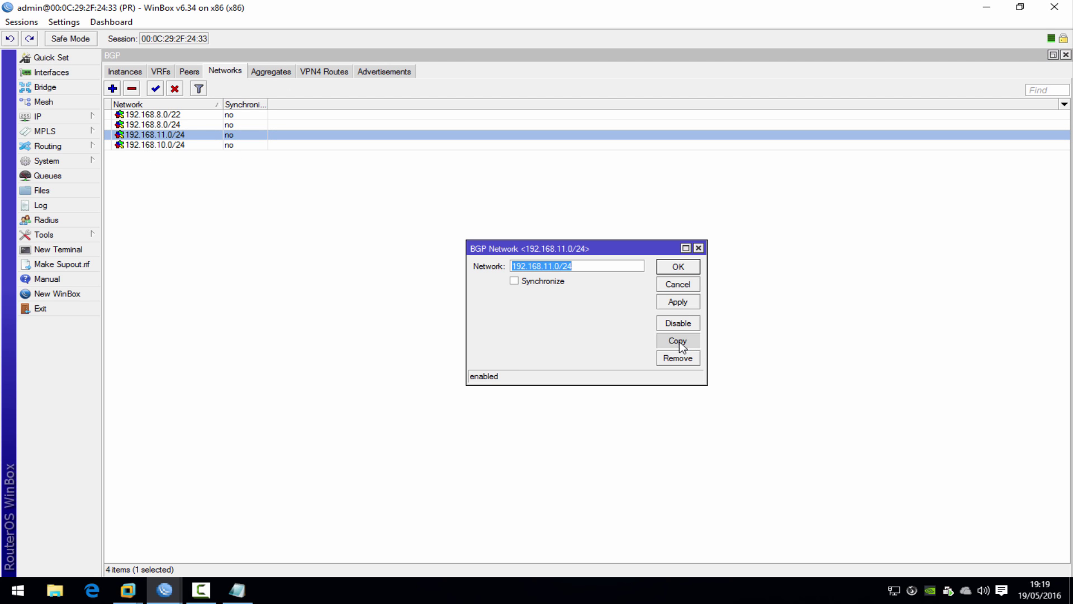
left_click(569, 283)
key("BackSpace")
key("Delete")
key("Delete")
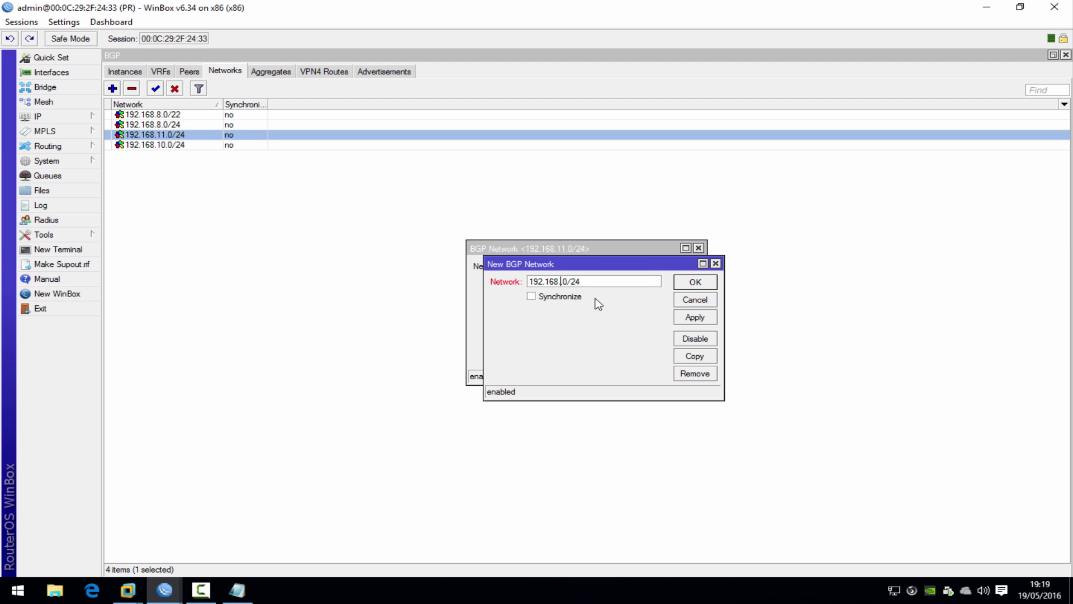
type("9.")
left_click(695, 282)
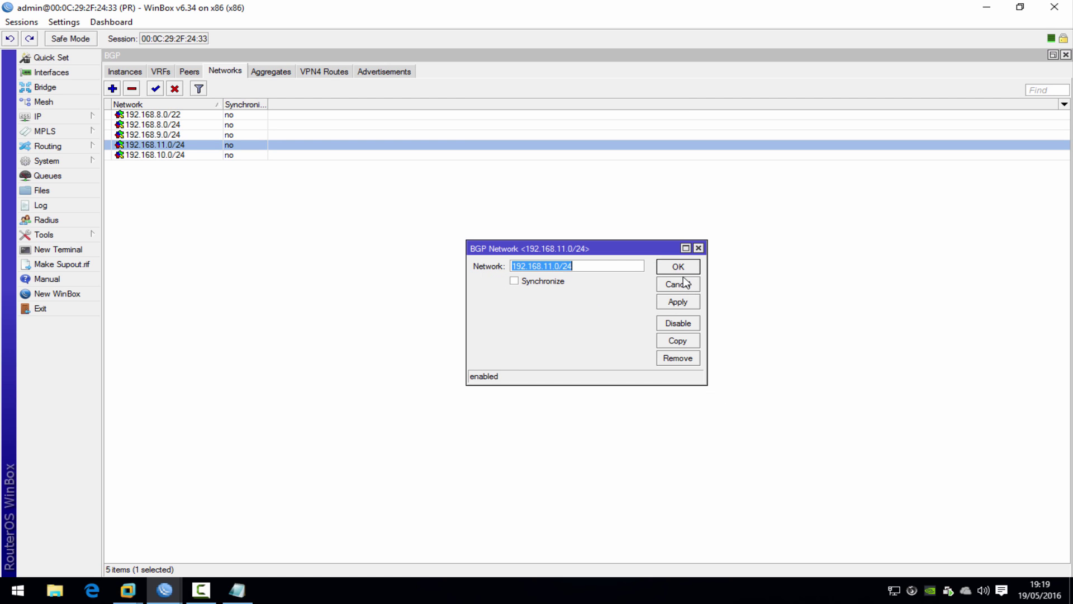
Step: Close the 192.168.11.0/24 network entry and review the BGP networks list, including its four /24 subnets
left_click(672, 269)
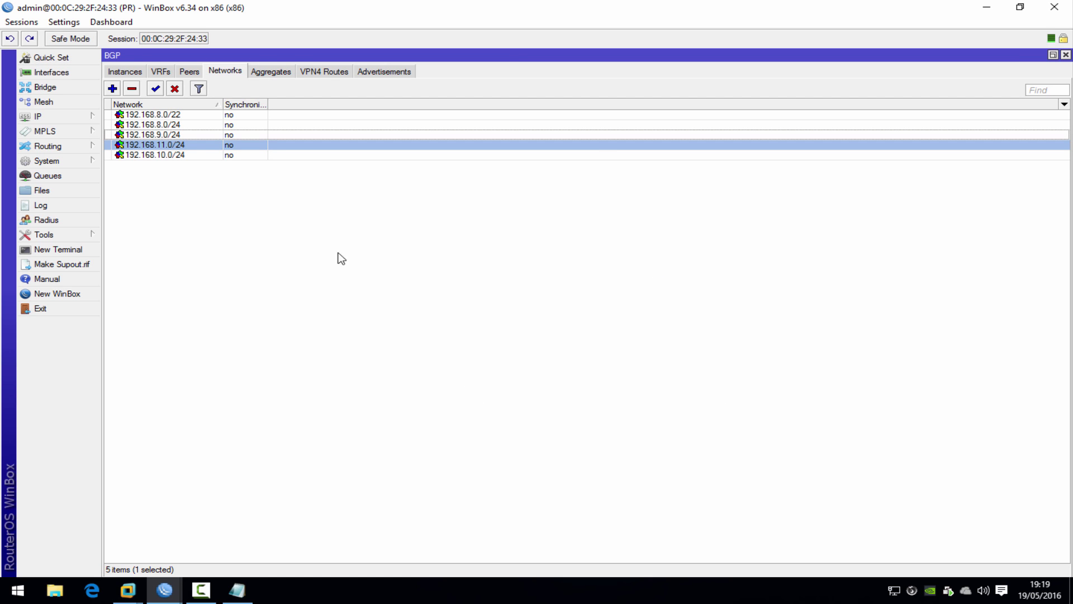
left_click(157, 154)
left_click(161, 145)
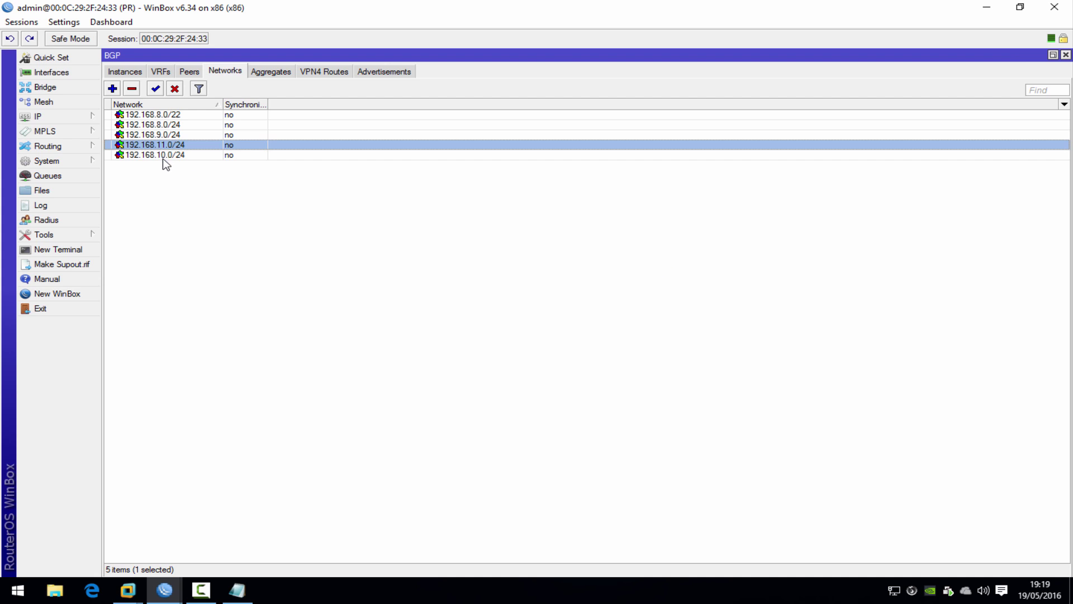
left_click(164, 157)
left_click(189, 72)
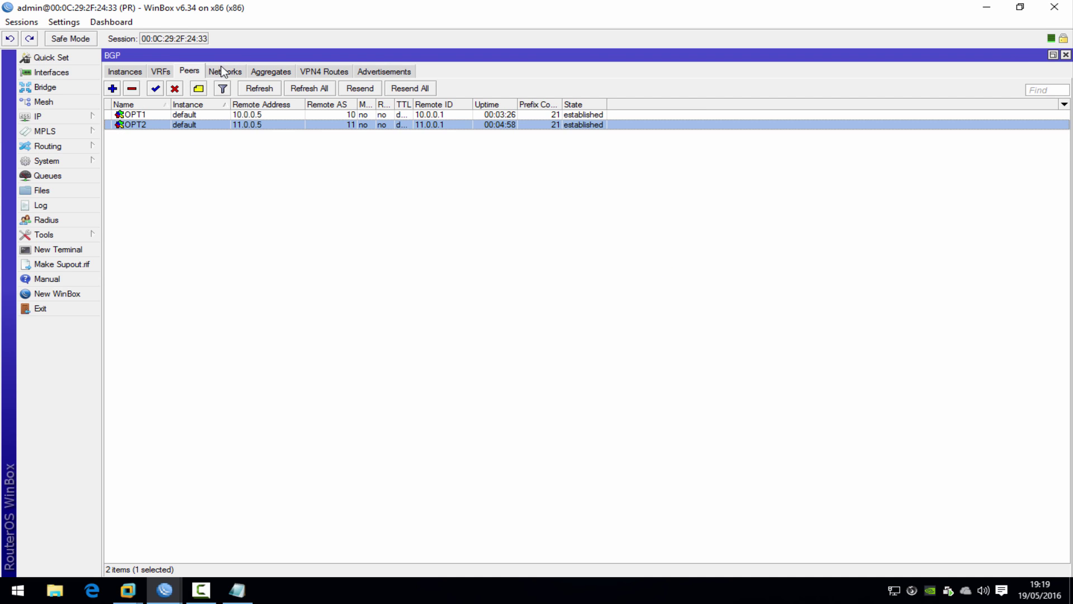
left_click(224, 71)
left_click(175, 216)
left_click(163, 135)
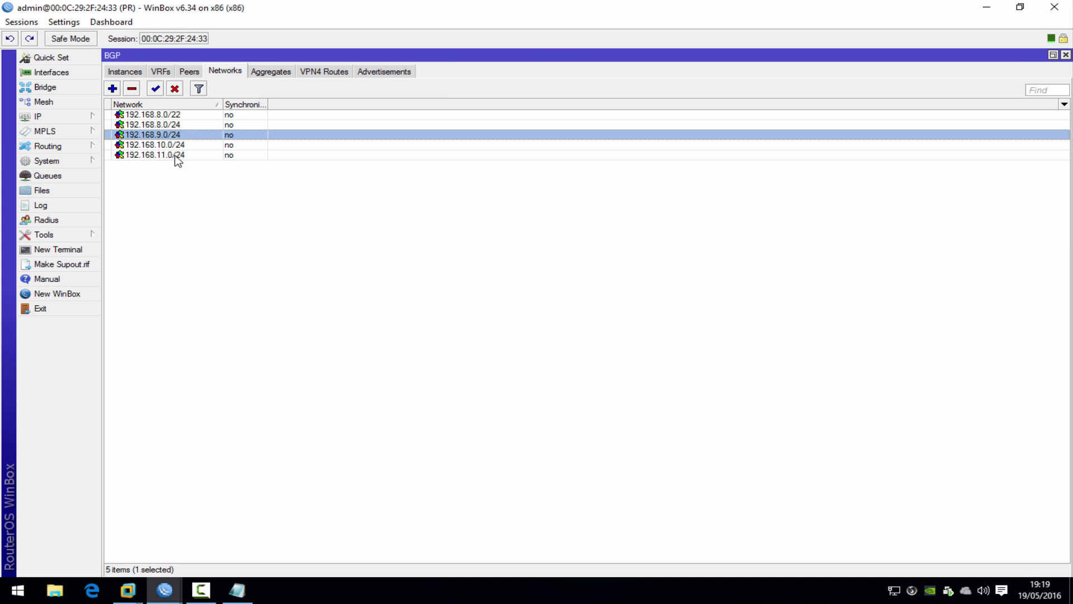
left_click(168, 124)
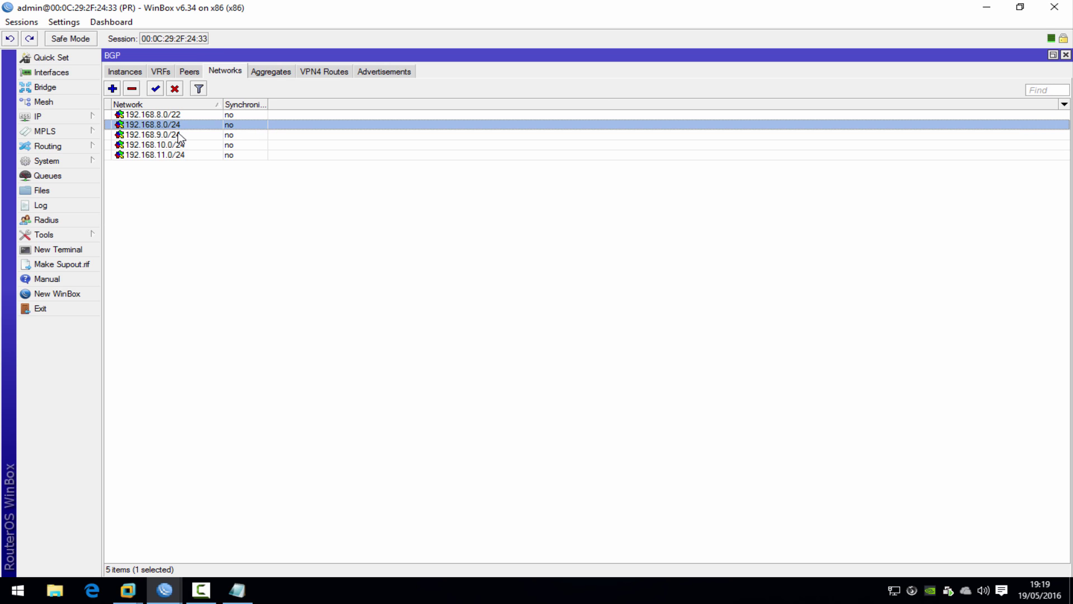
left_click(187, 145)
left_click(204, 155)
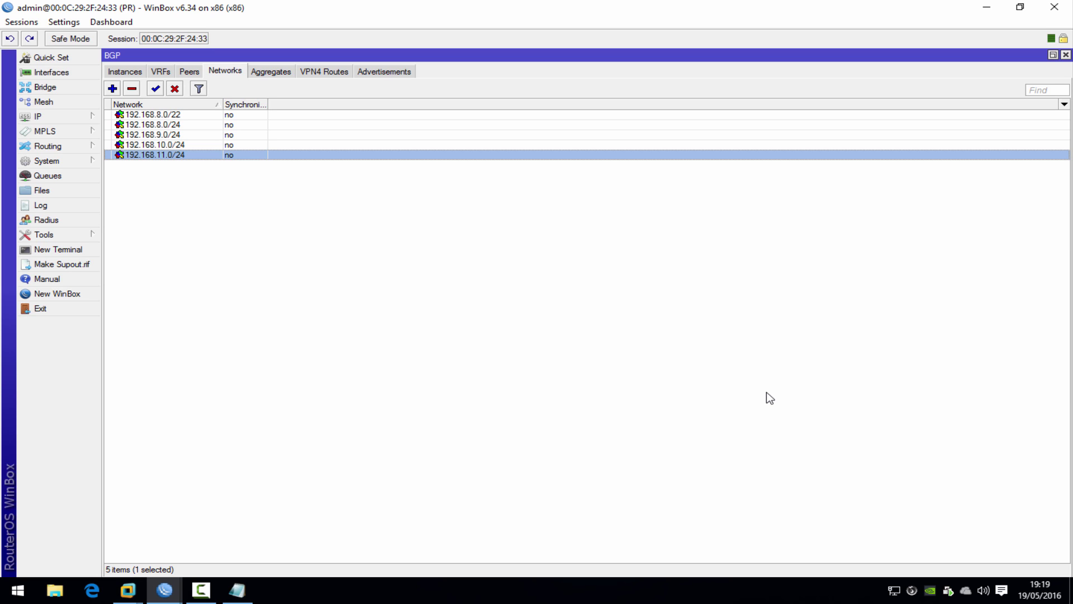
Step: Open the route filters list and look over the OPT1 and OPT2 entries among the BGP peers
left_click(67, 148)
left_click(166, 176)
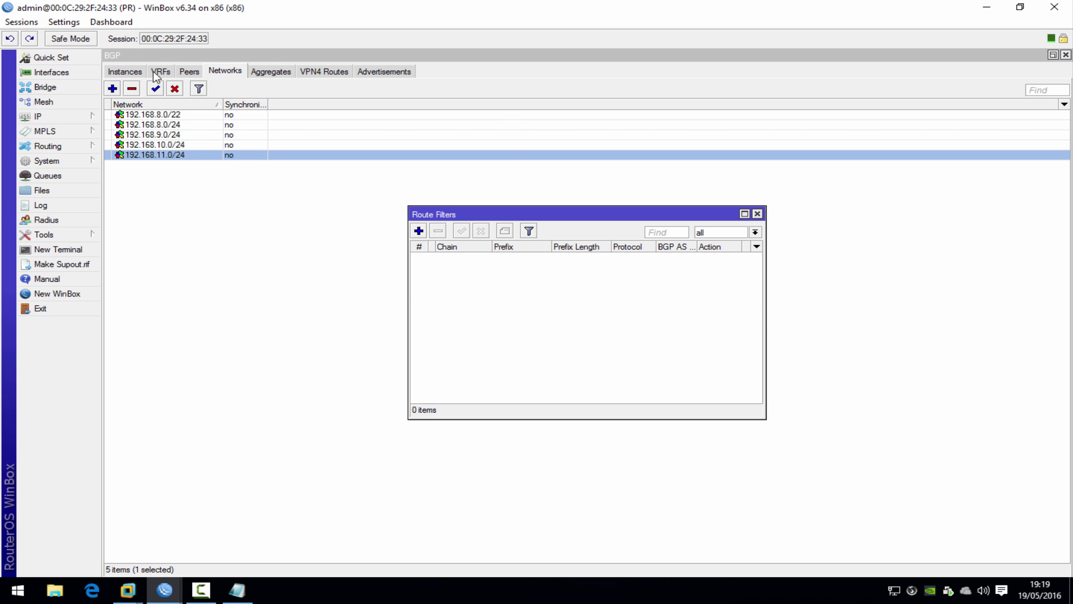
left_click_drag(534, 215, 316, 194)
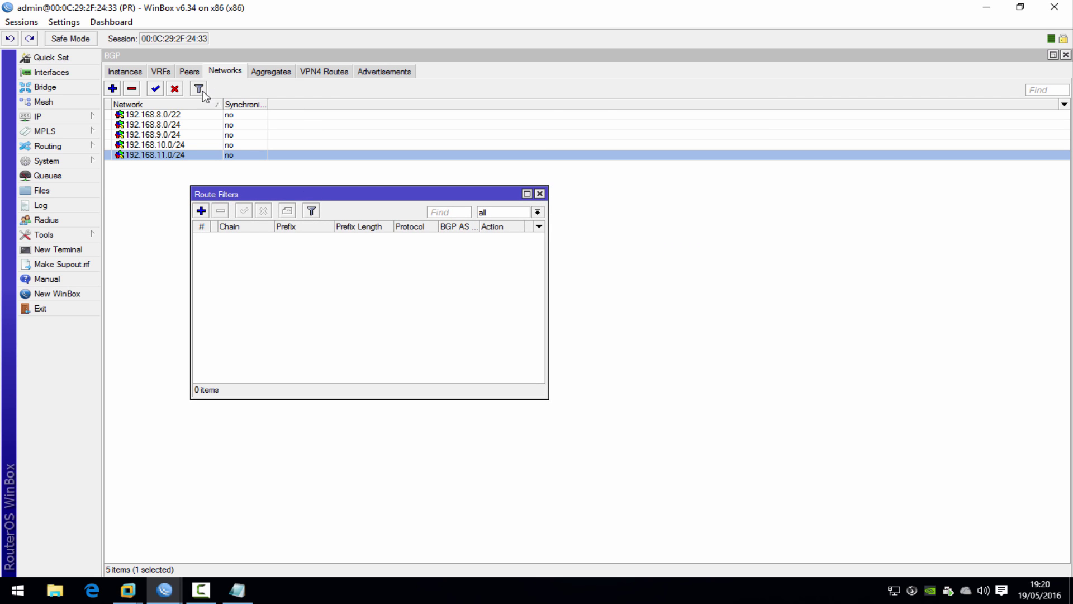
left_click(189, 71)
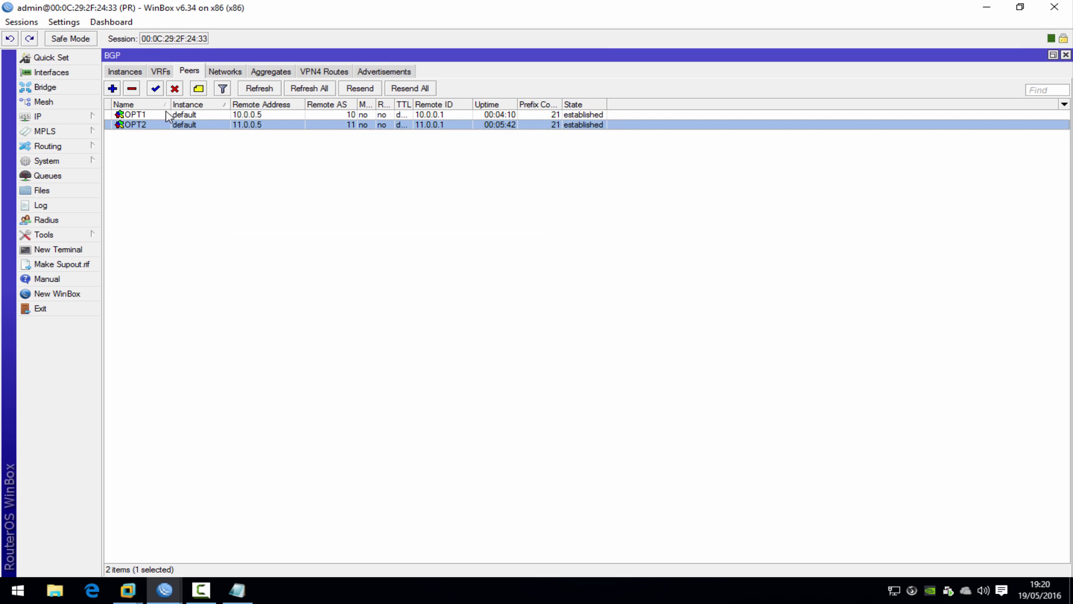
left_click(167, 115)
left_click(170, 124)
left_click(171, 117)
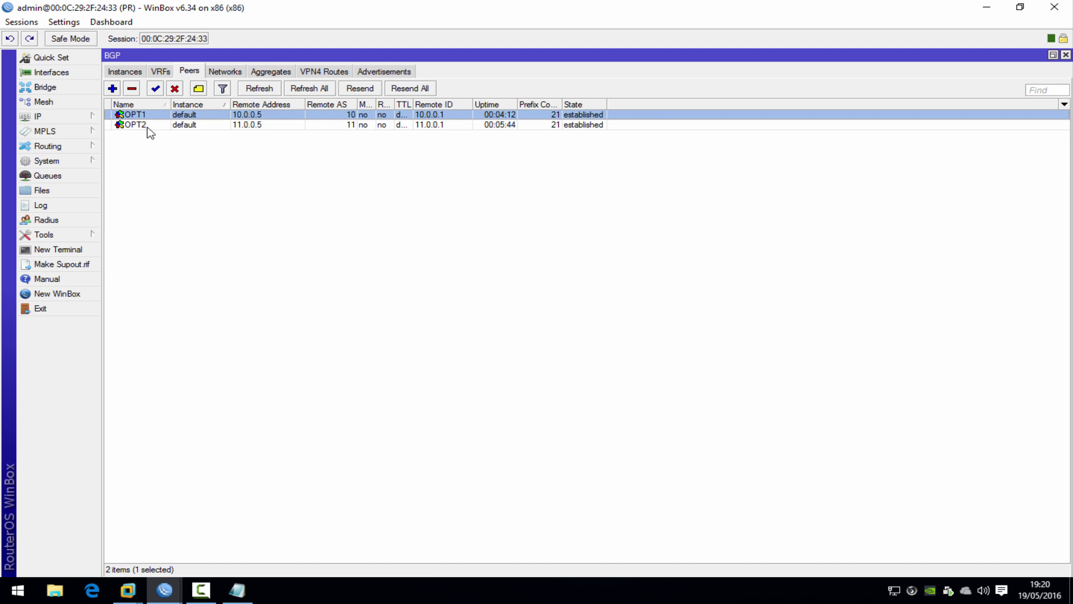
left_click(148, 128)
Step: Start a new route filter in chain bgp-out-opt1 matching the prefix 192.168.9.0/24
left_click(46, 147)
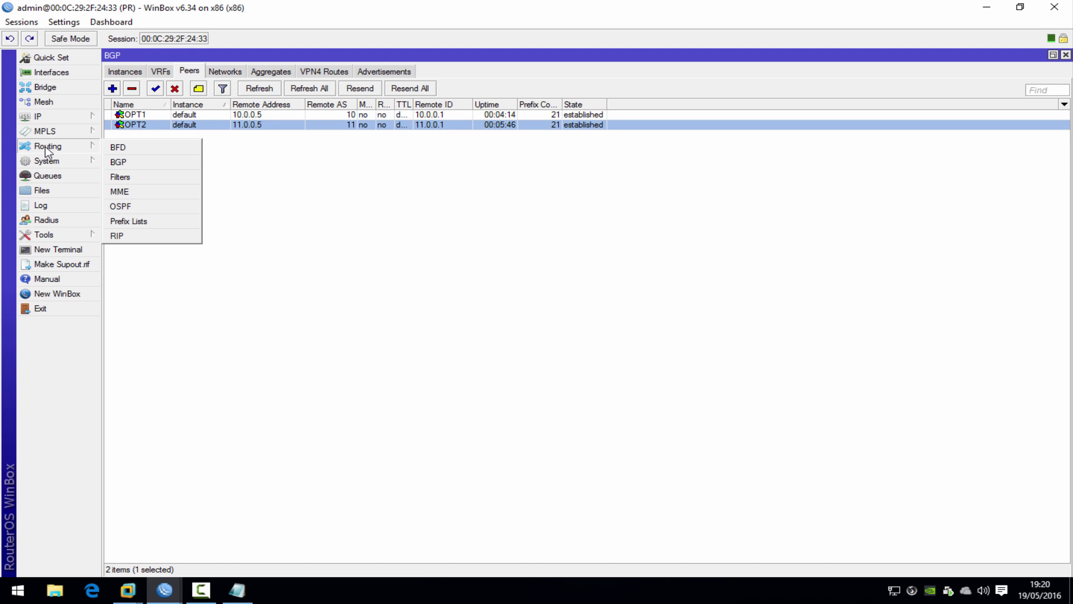
left_click(120, 177)
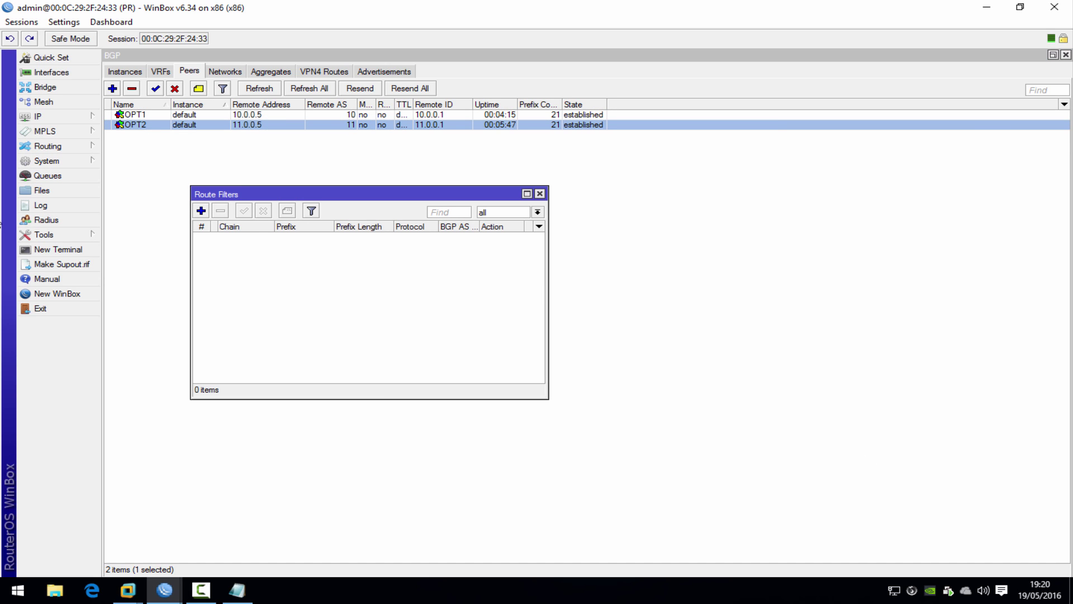
left_click(202, 211)
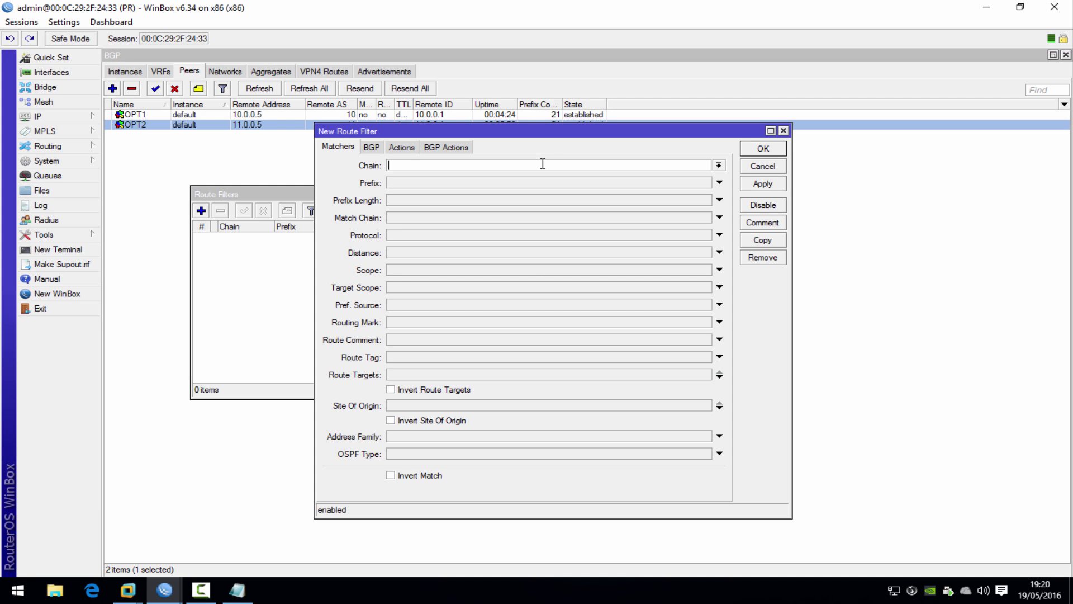
type("bgp-out")
type("-ope")
type("t1")
left_click(434, 184)
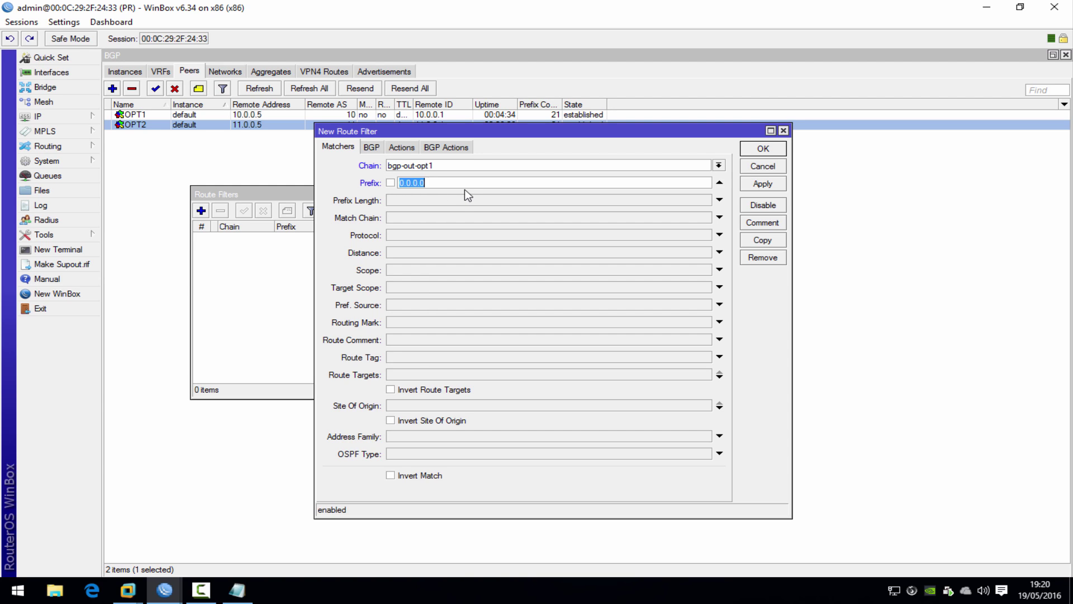
type("192.168.9.0/24")
Step: Set the new route filter's action to discard and save the filter
left_click(401, 147)
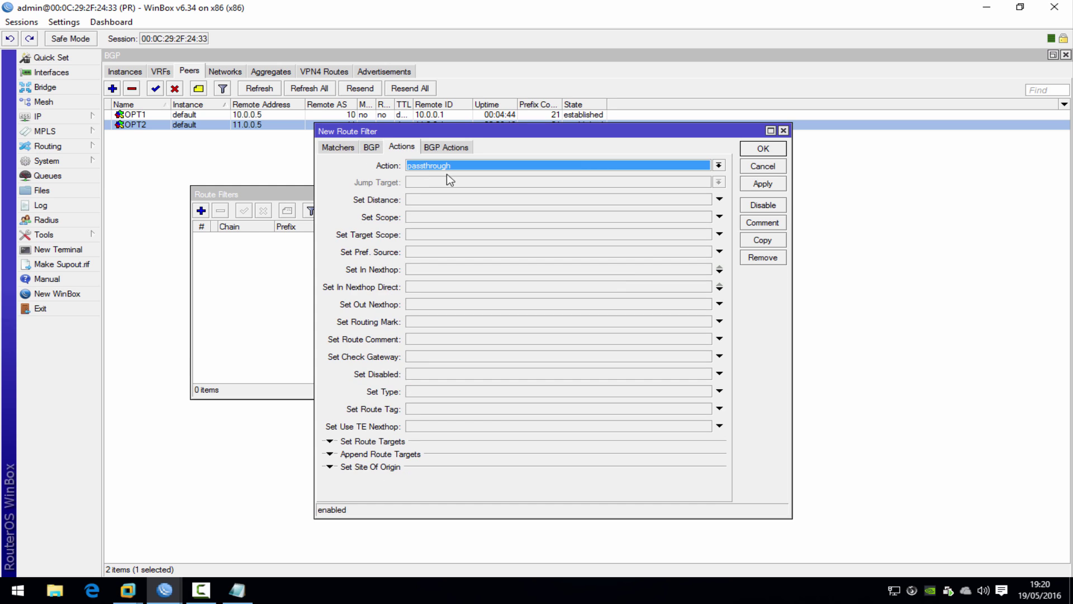
left_click(447, 166)
left_click(447, 184)
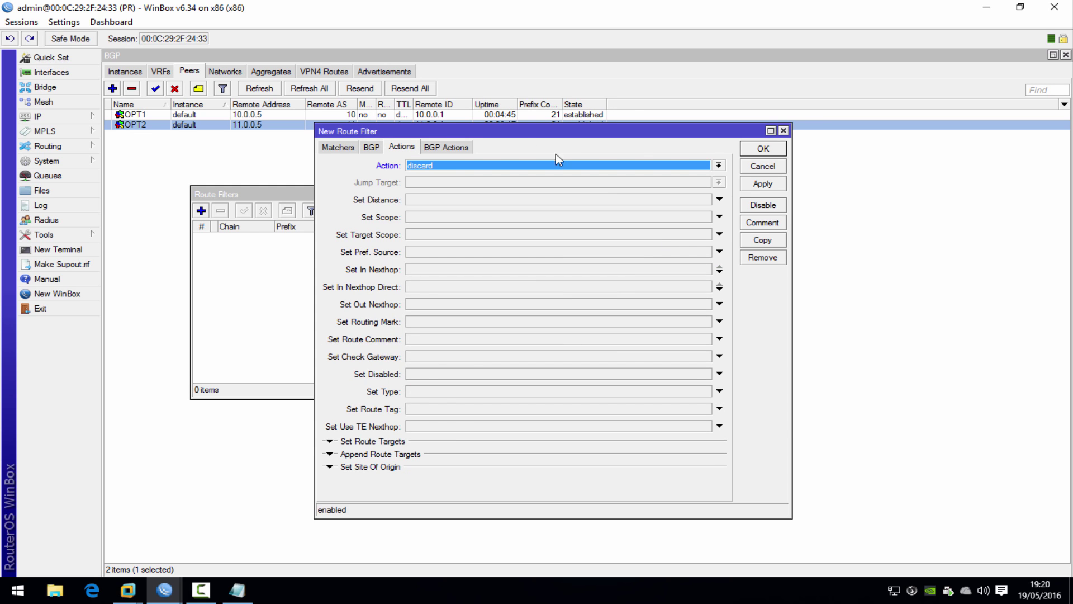
left_click(340, 148)
left_click(372, 147)
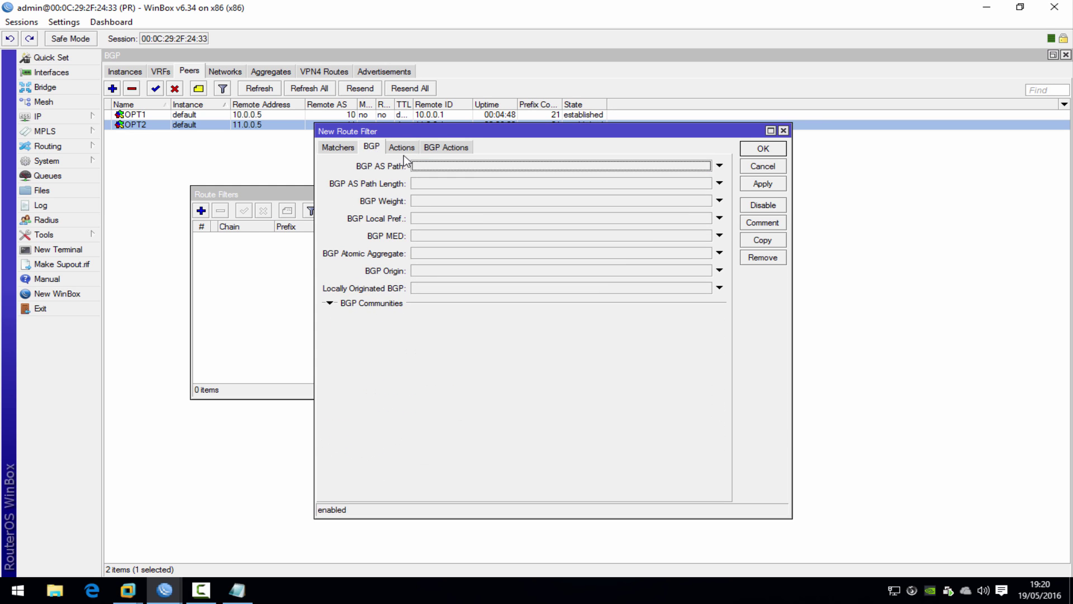
left_click(401, 147)
left_click(763, 148)
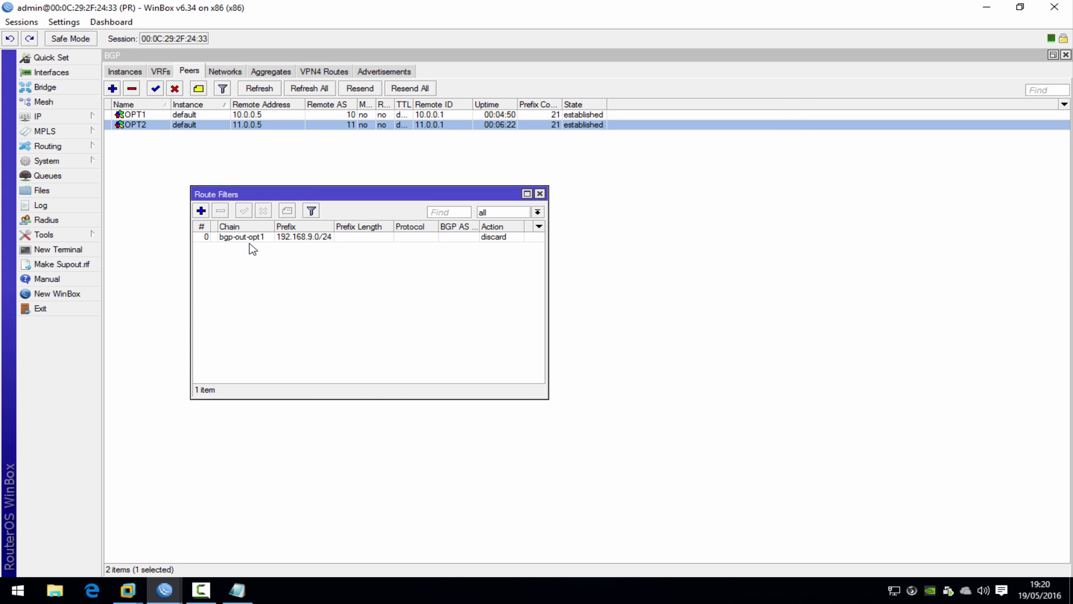
Step: Copy the bgp-out-opt1 route filter to add a discard filter in chain bgp-out-opt2 for prefix 192.168.8.0/24
double_click(255, 238)
left_click(762, 240)
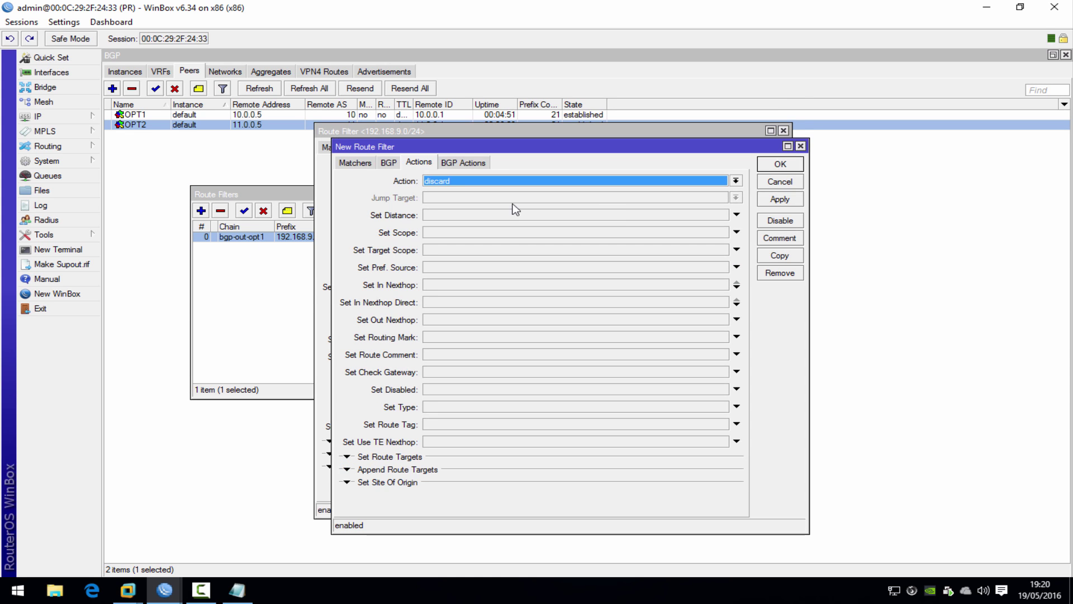
left_click(355, 161)
left_click(451, 199)
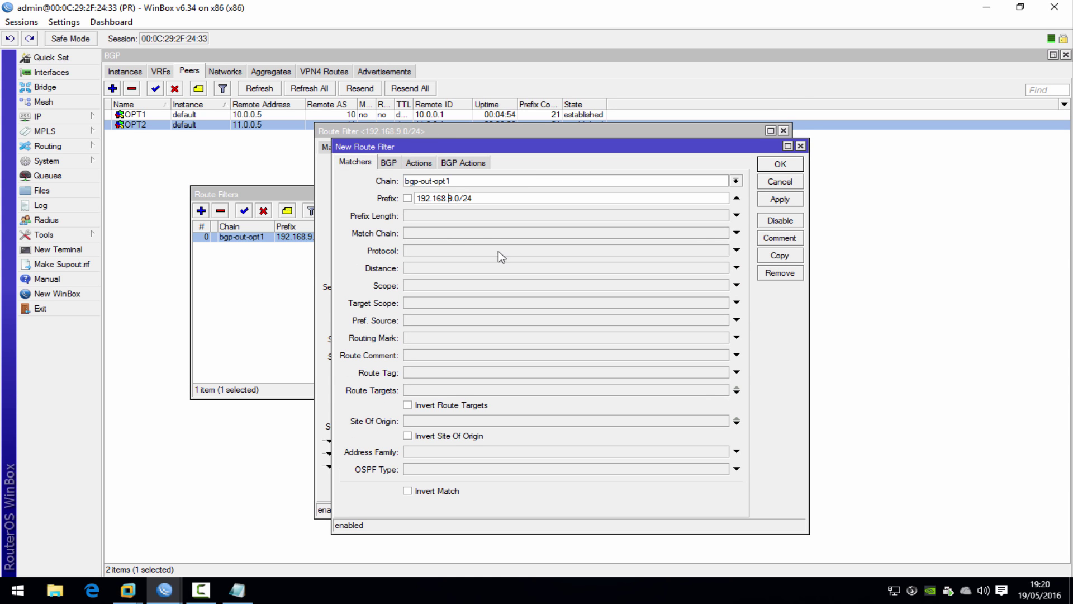
key("BackSpace")
type("8")
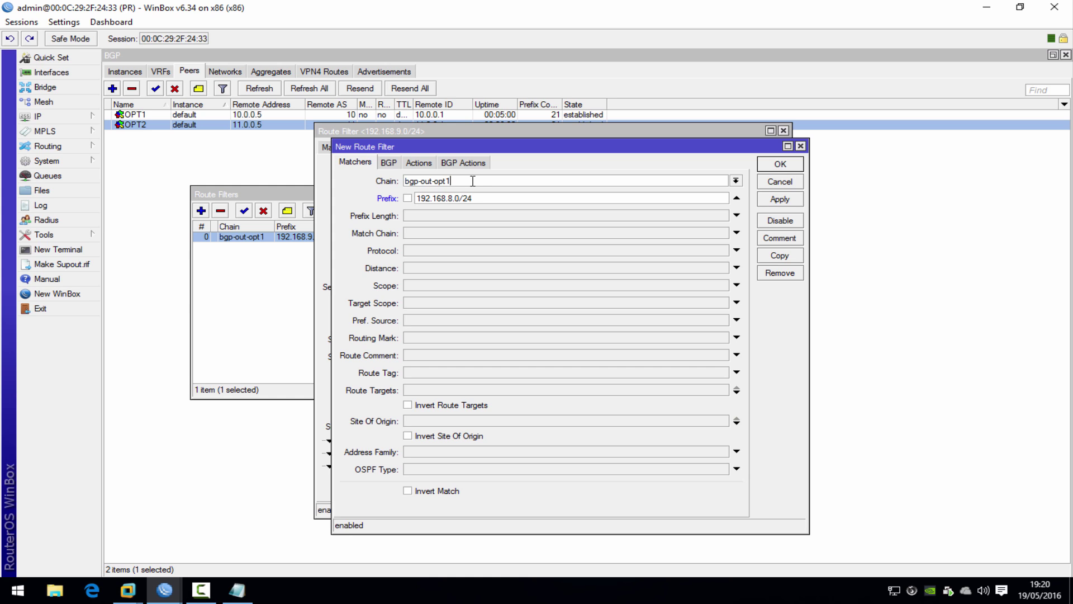
key("BackSpace")
type("2")
left_click(761, 163)
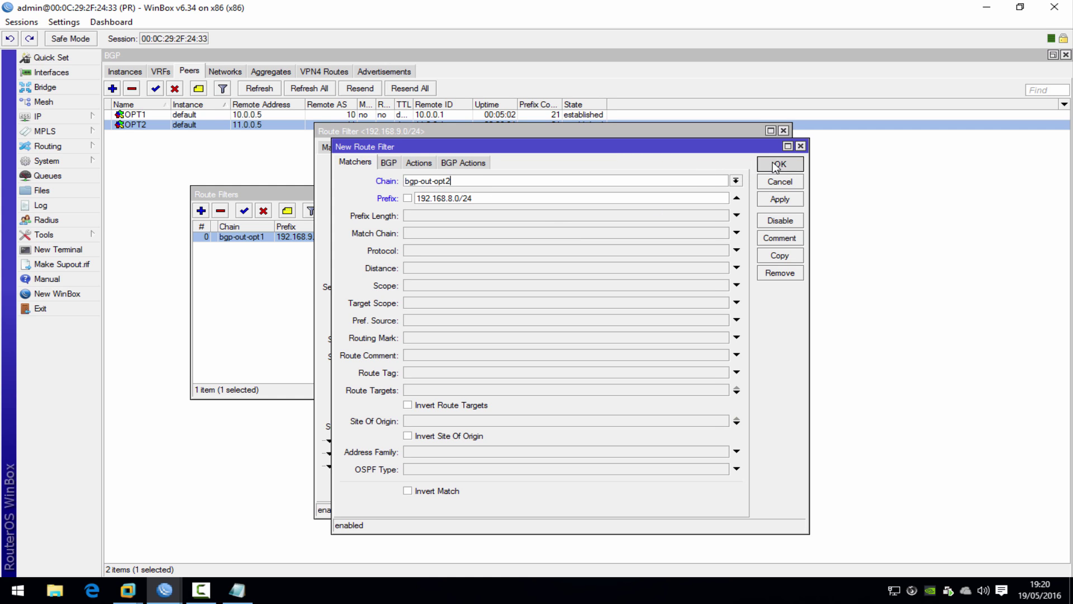
left_click(763, 152)
Step: Review the prefixes and chains of the two route filters and check the out filter assigned to the OPT1 peer
left_click(279, 285)
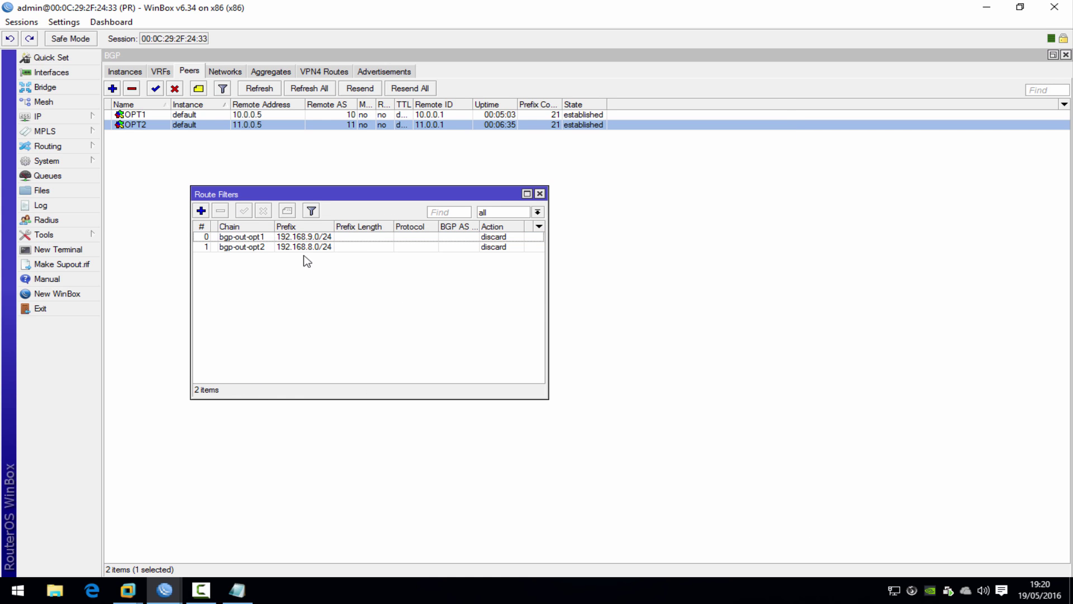
left_click(309, 247)
left_click(309, 238)
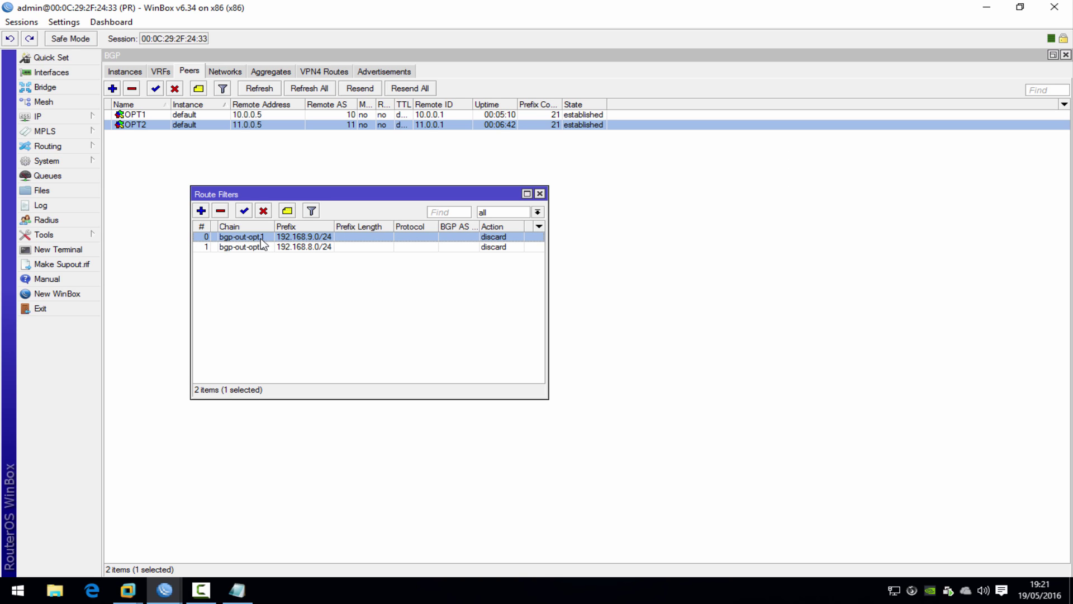
left_click(311, 258)
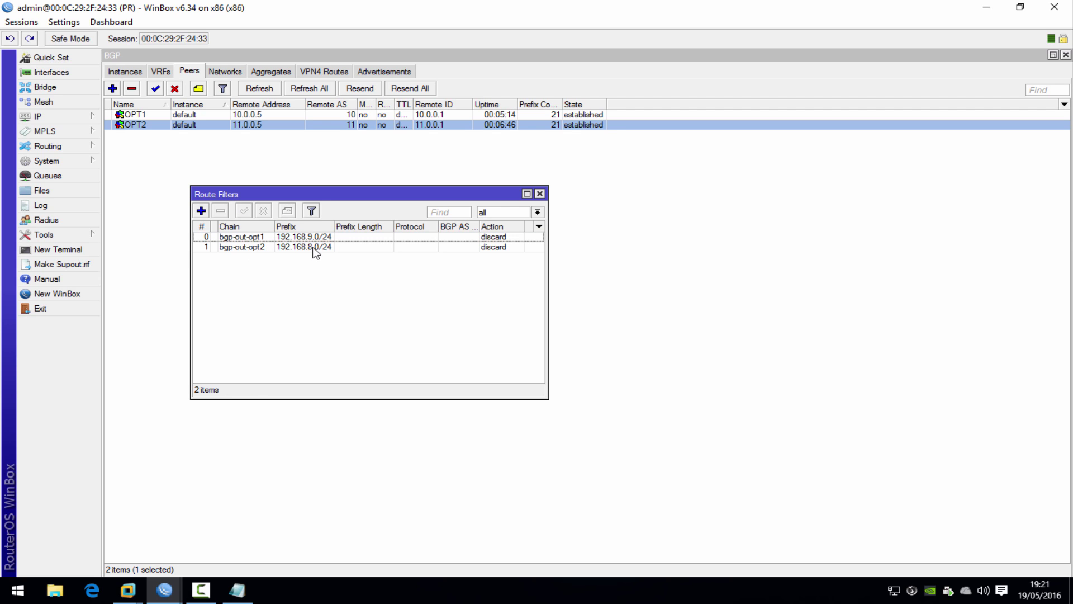
left_click(313, 248)
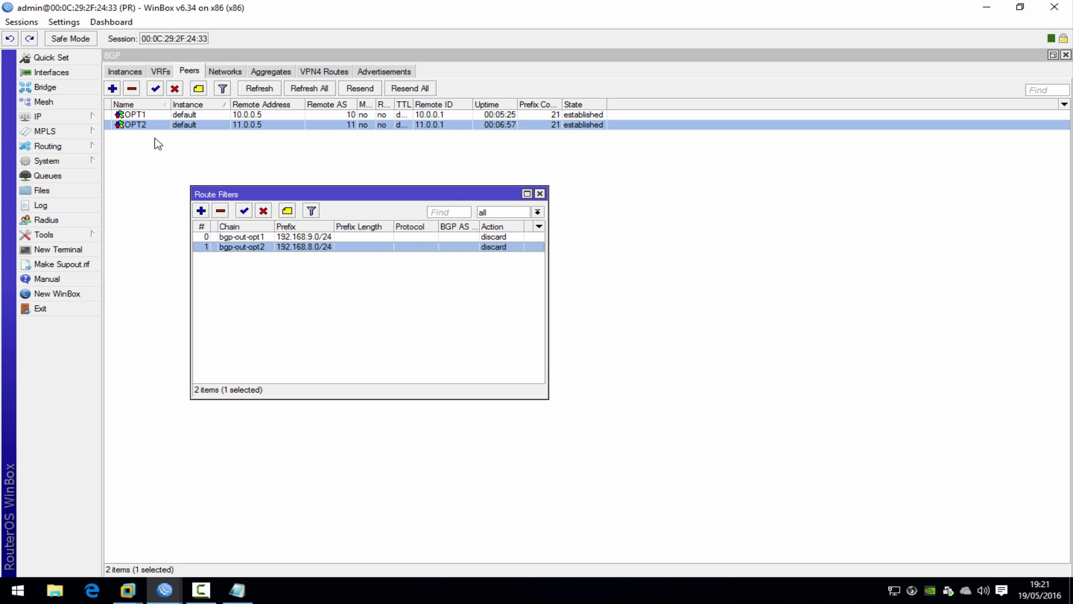
left_click(162, 115)
double_click(164, 118)
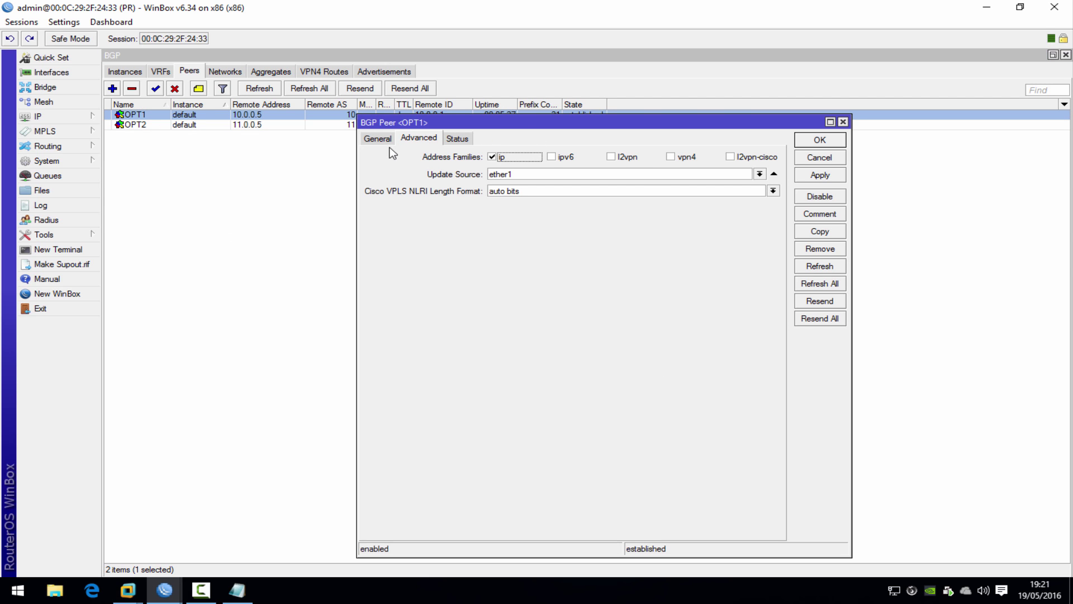
left_click(371, 139)
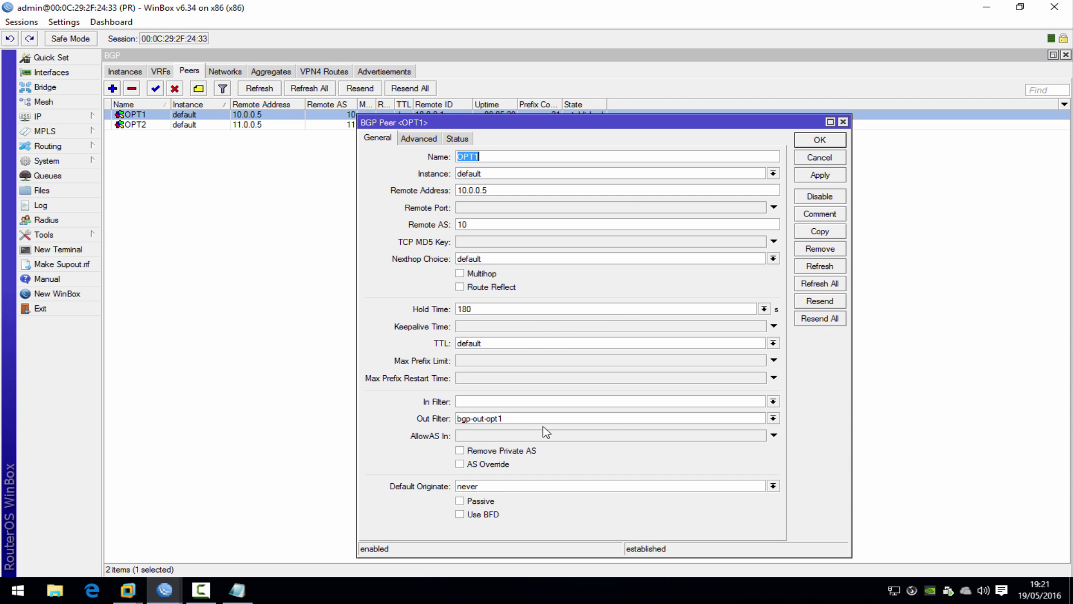
left_click(499, 418)
left_click(814, 140)
Step: Set the OPT2 peer's out filter to bgp-out-opt2 and save the peer
double_click(178, 125)
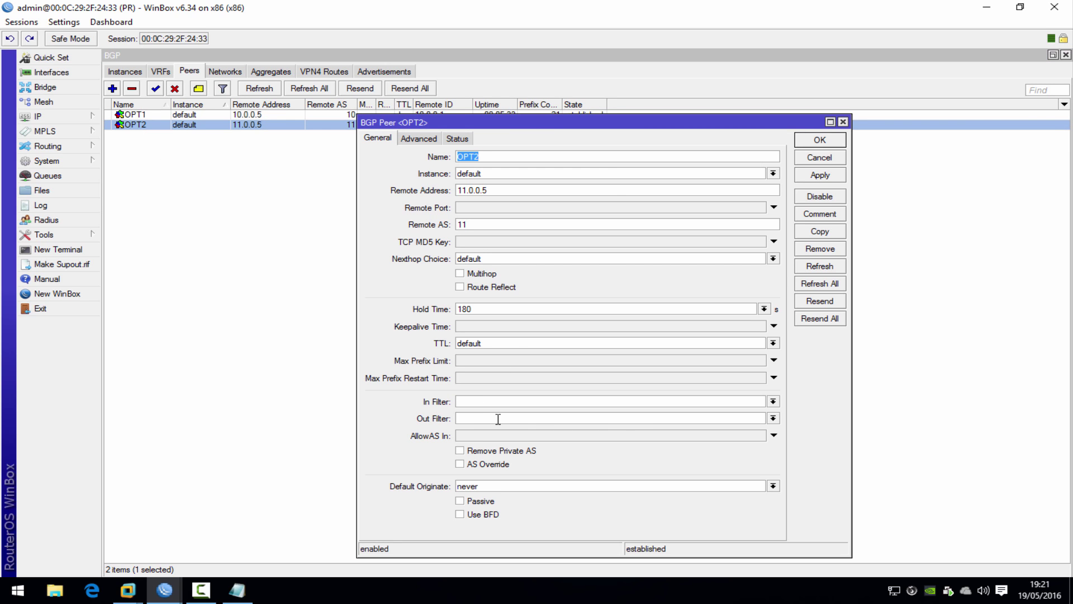
left_click(774, 418)
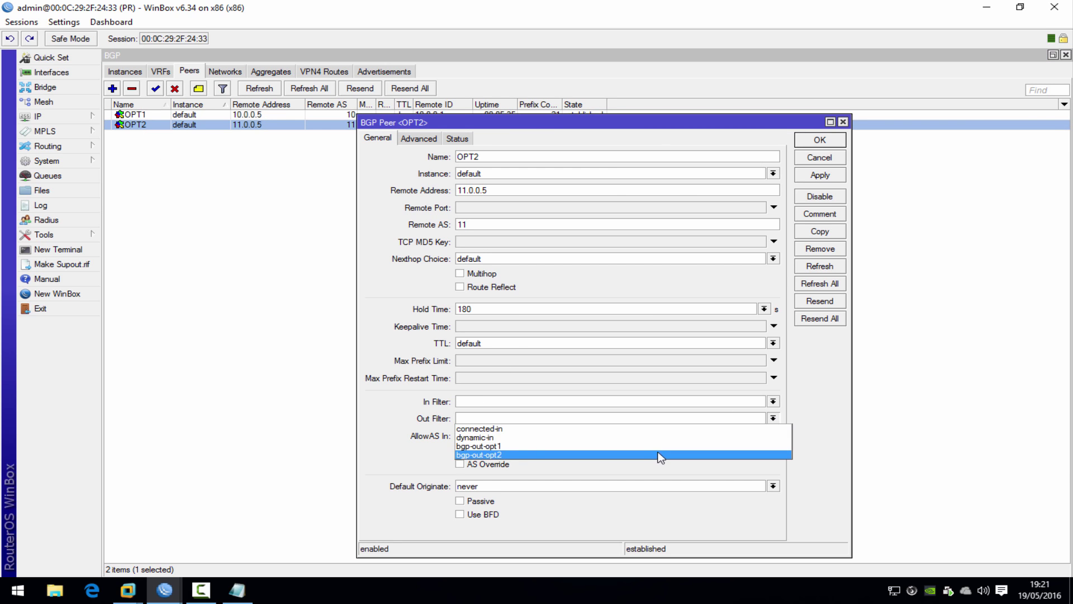
left_click(661, 455)
left_click(821, 175)
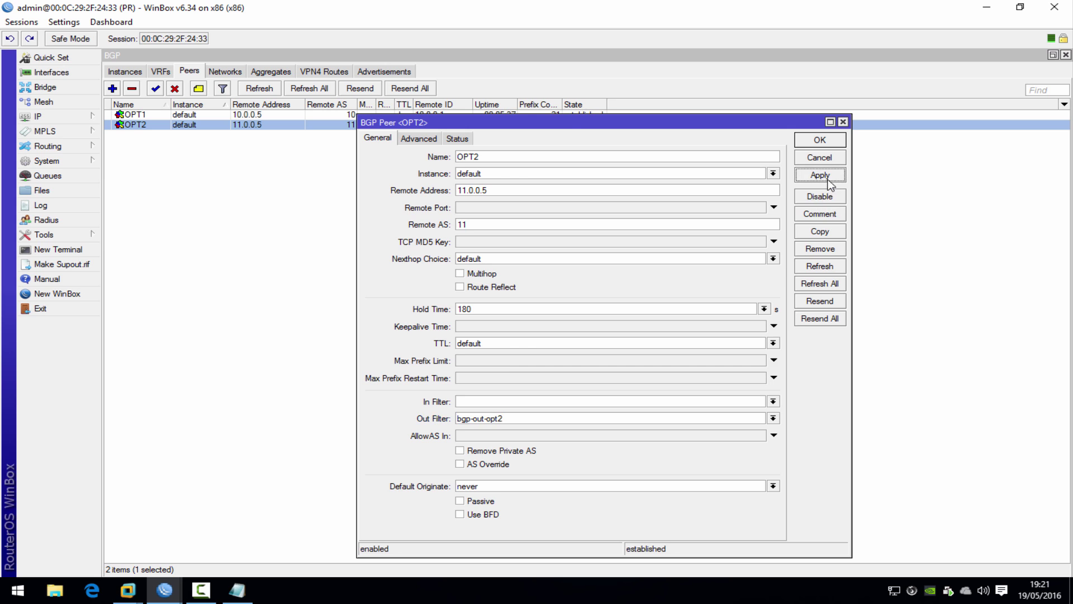
left_click(820, 140)
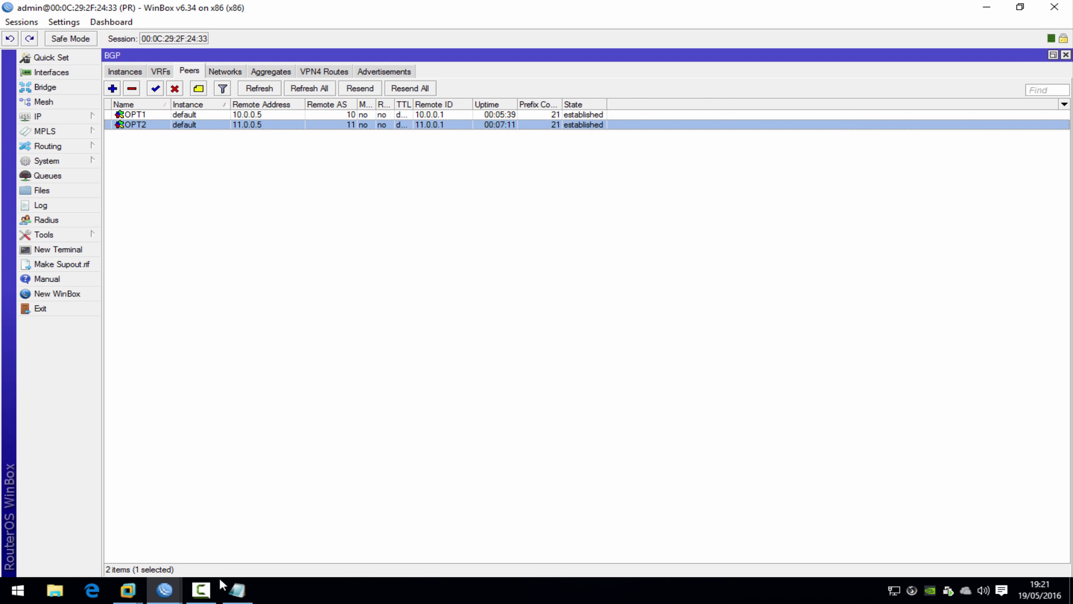
Step: Switch to the REGASN router's WinBox window and examine the gateways of its 192.168.8.0/24 and 192.168.9.0/24 routes
mouse_move(165, 590)
left_click(274, 564)
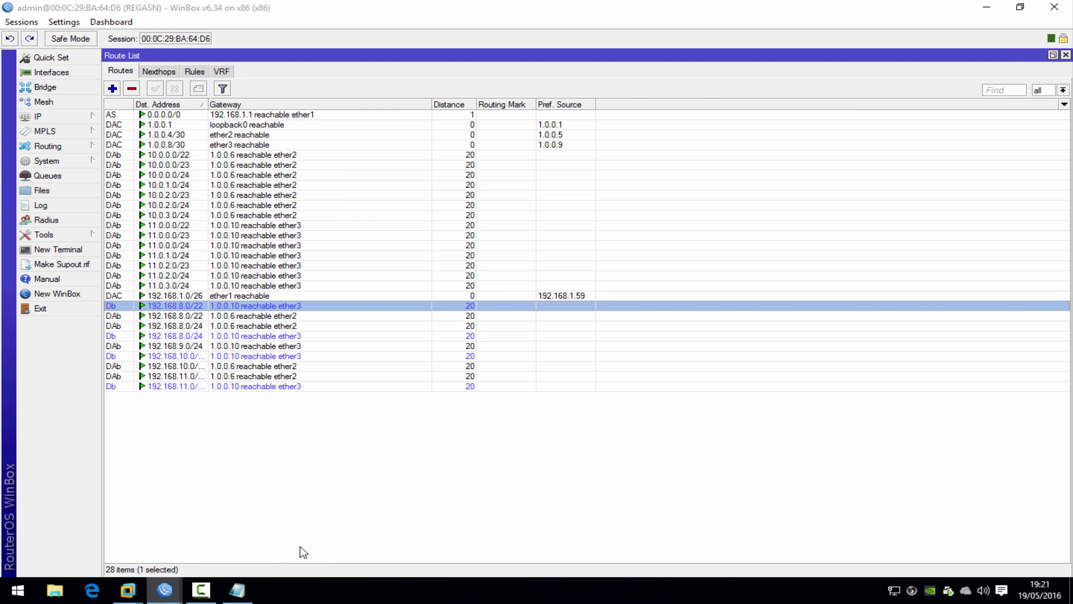
left_click(303, 552)
left_click(185, 326)
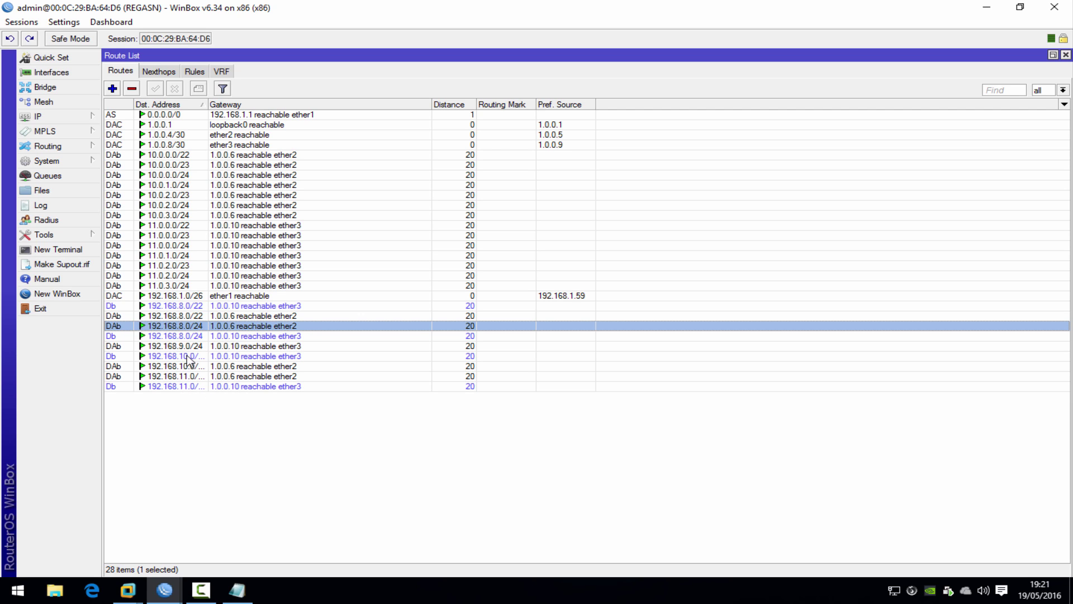
left_click(231, 346)
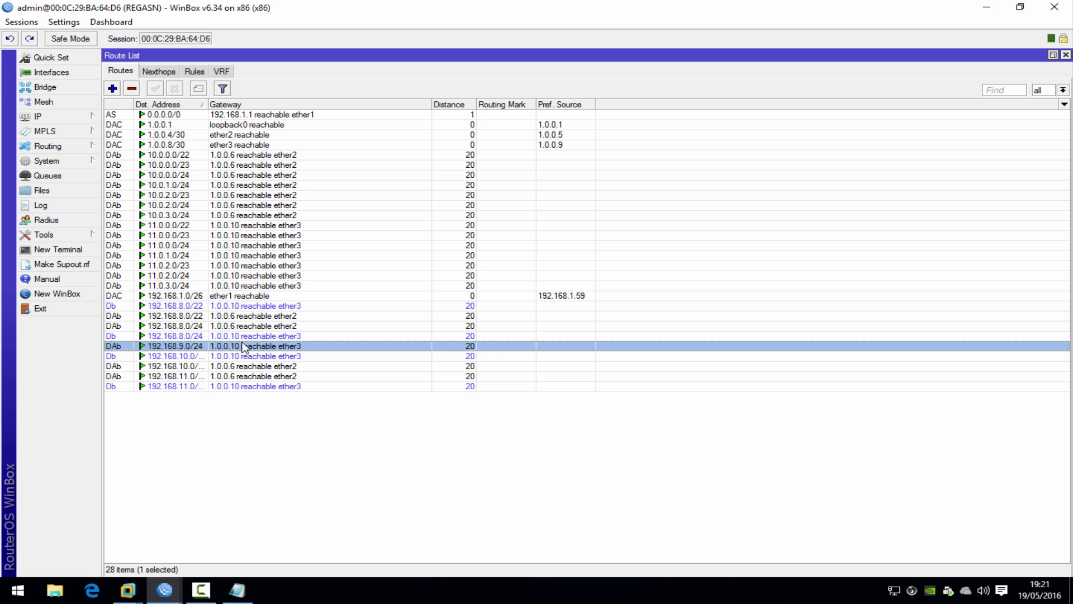
Step: Examine the gateways of REGASN's 192.168.8.0/22 and 192.168.8.0/24 routes
left_click(240, 309)
key("Down")
key("Down")
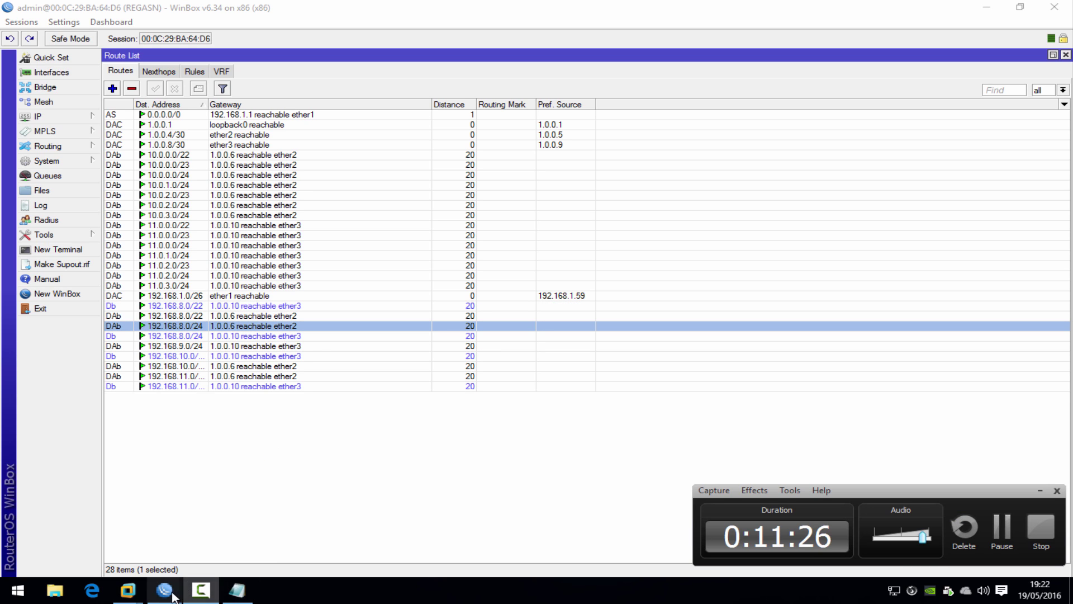
Step: Switch to the PR router's WinBox window and reset the OPT1 and OPT2 BGP peers by disabling and re-enabling both
mouse_move(164, 590)
left_click(249, 535)
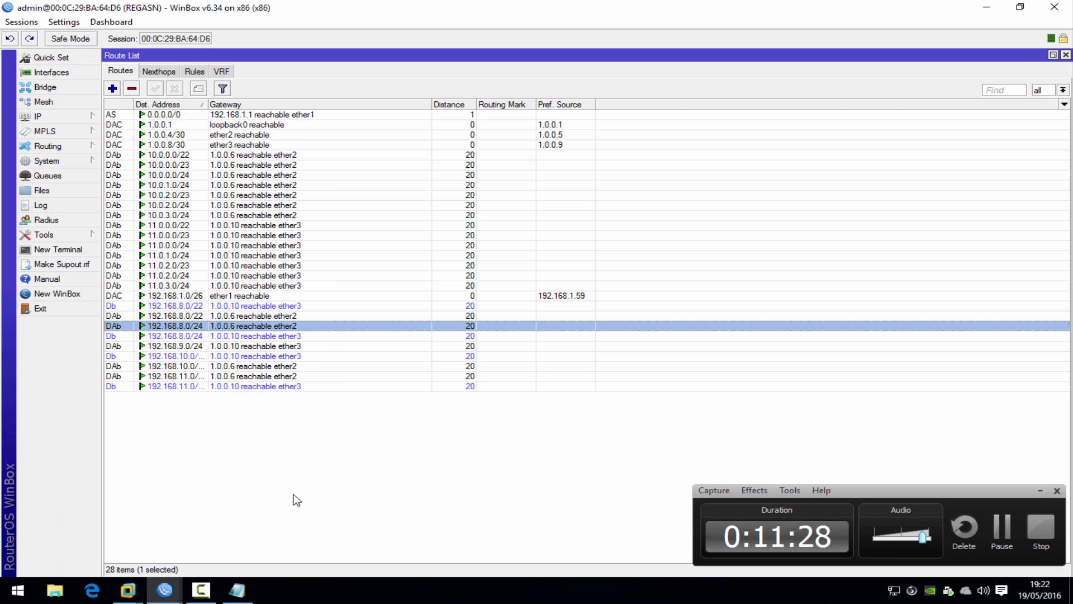
mouse_move(167, 593)
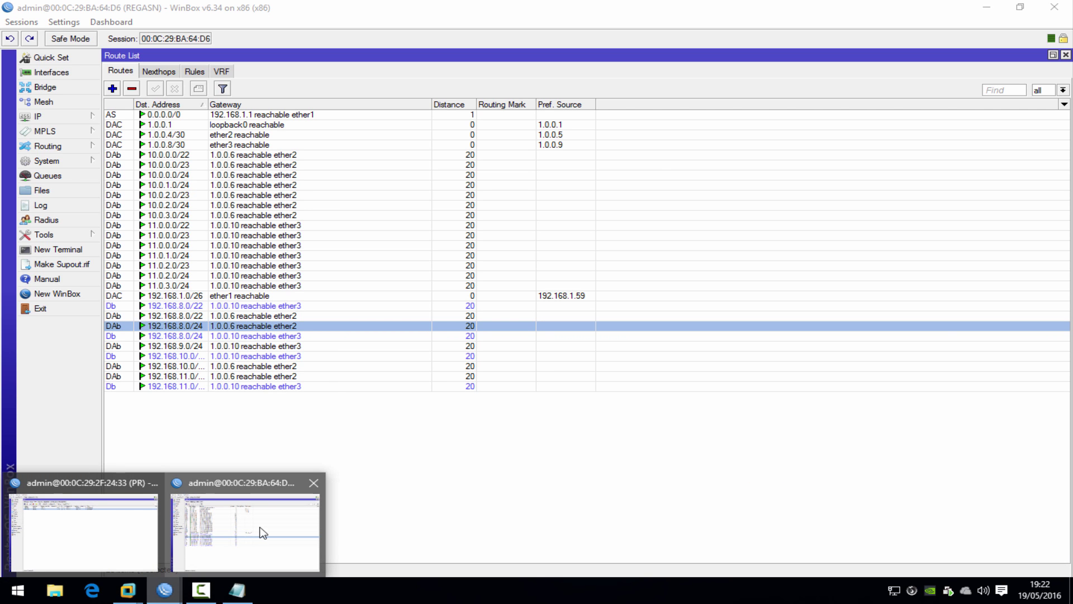
left_click(117, 526)
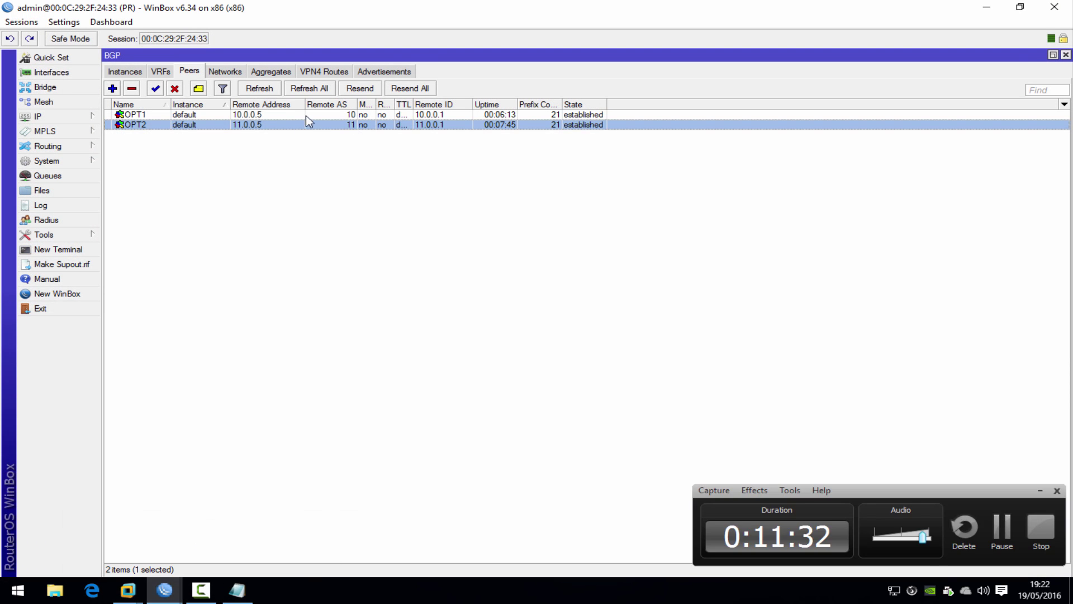
left_click(188, 113)
left_click(185, 124, "ctrl")
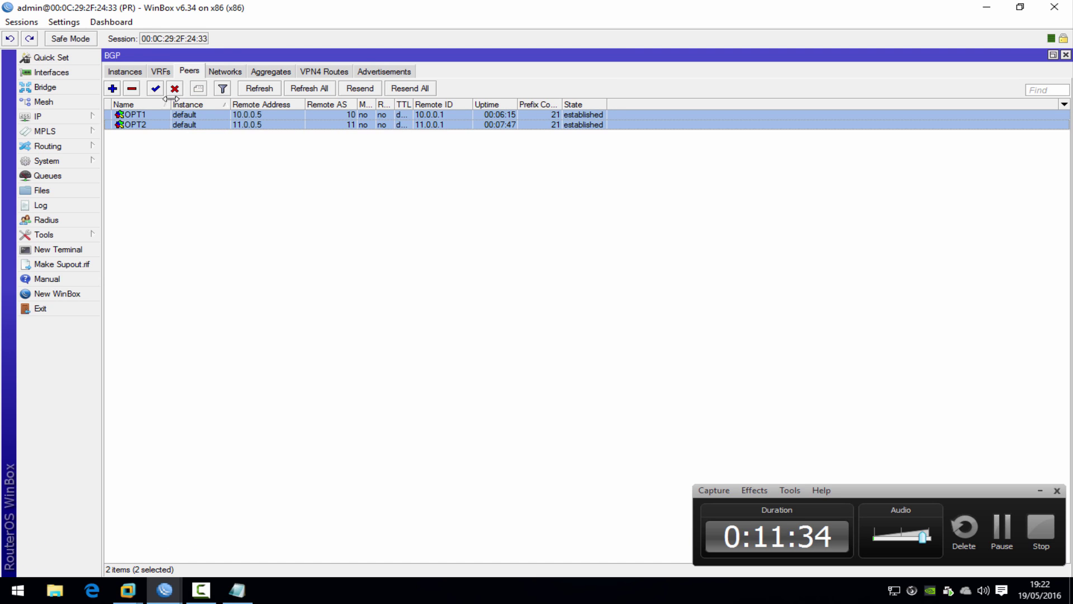
left_click(174, 88)
left_click(154, 88)
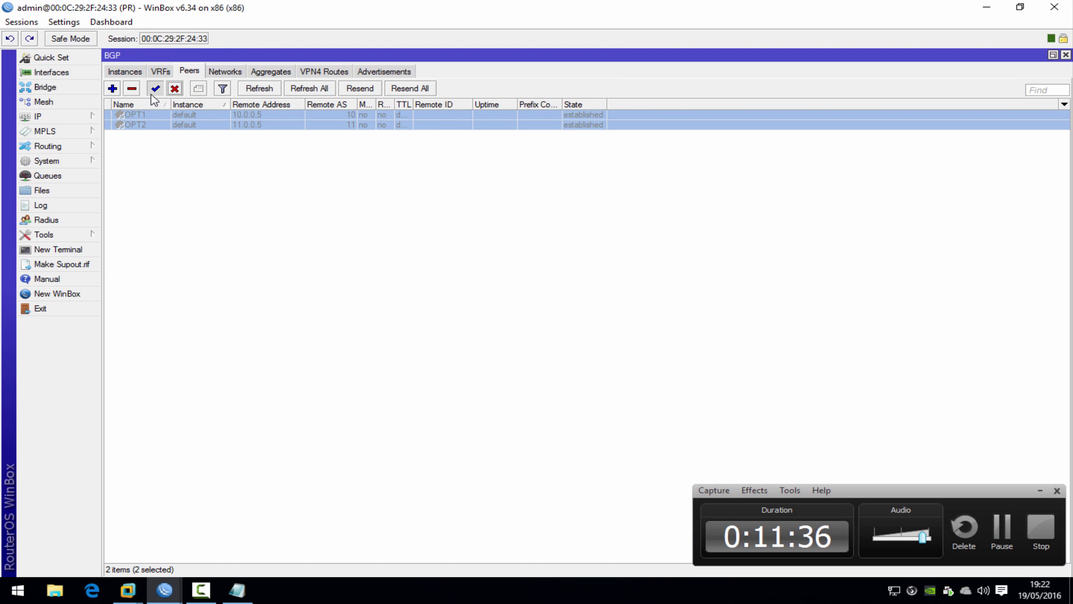
Step: Review the bgp-out-opt1 and bgp-out-opt2 route filters on PR and close the filter list
left_click(48, 146)
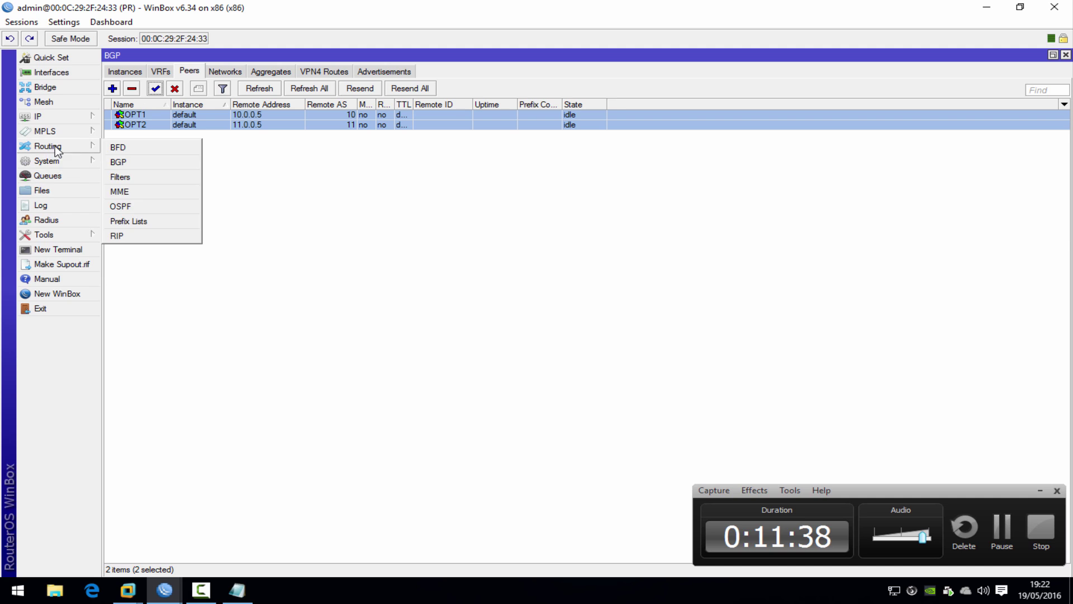
left_click(133, 179)
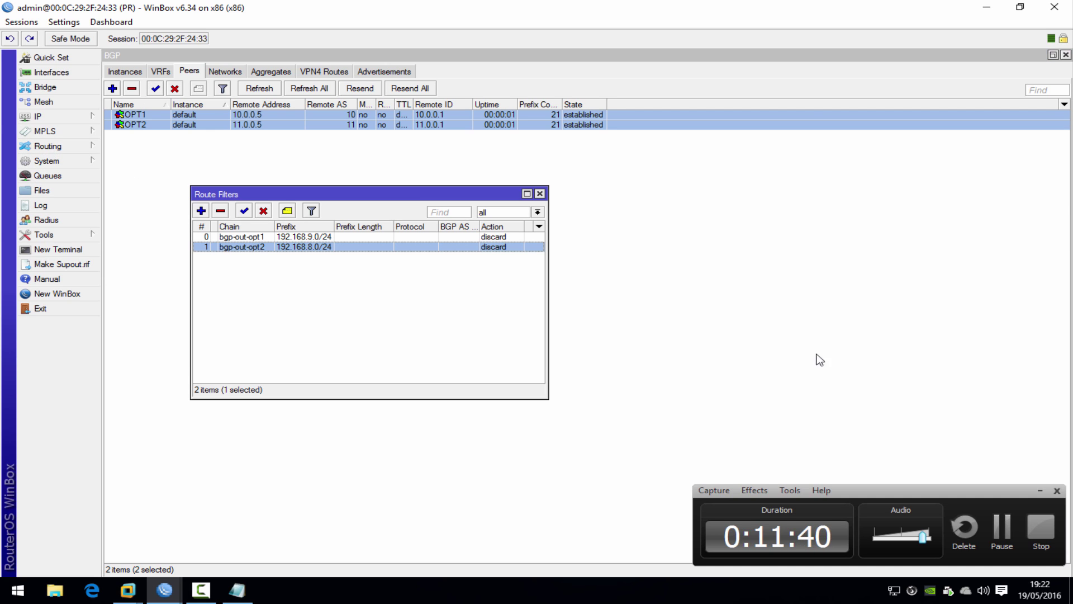
key("Up")
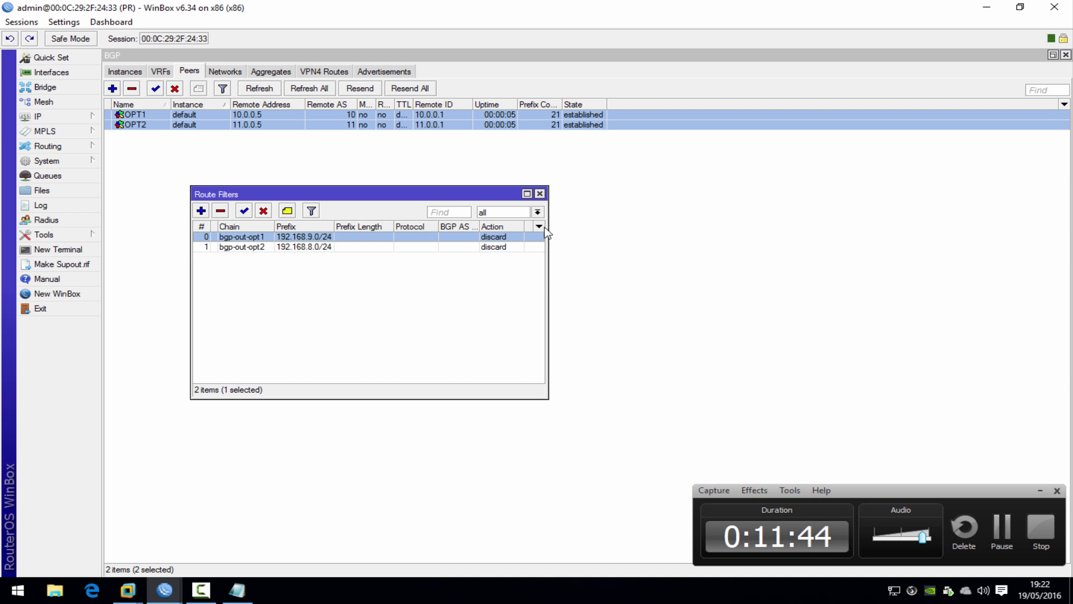
left_click(541, 194)
Step: Switch to the REGASN router's WinBox window and compare the gateways of the 192.168.8.0/24 and 192.168.9.0/24 routes
mouse_move(164, 589)
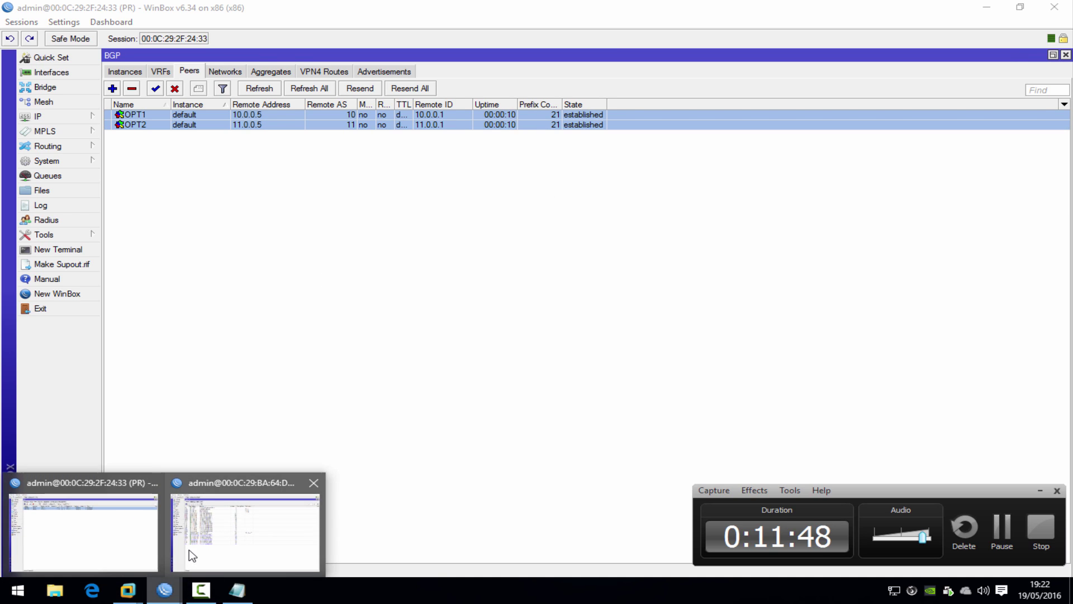
left_click(193, 555)
left_click(236, 346)
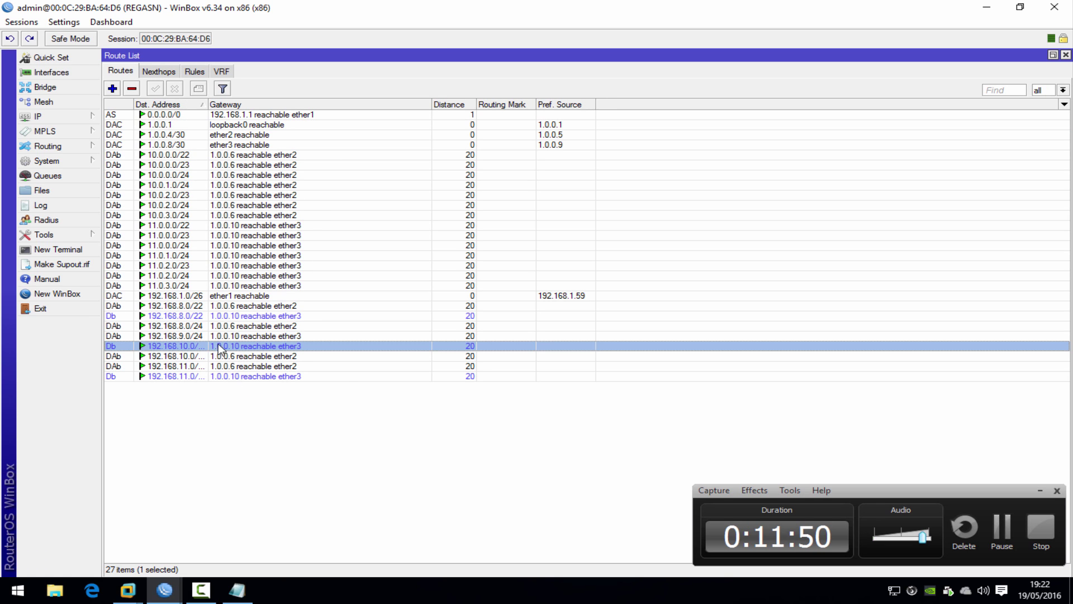
left_click(215, 338)
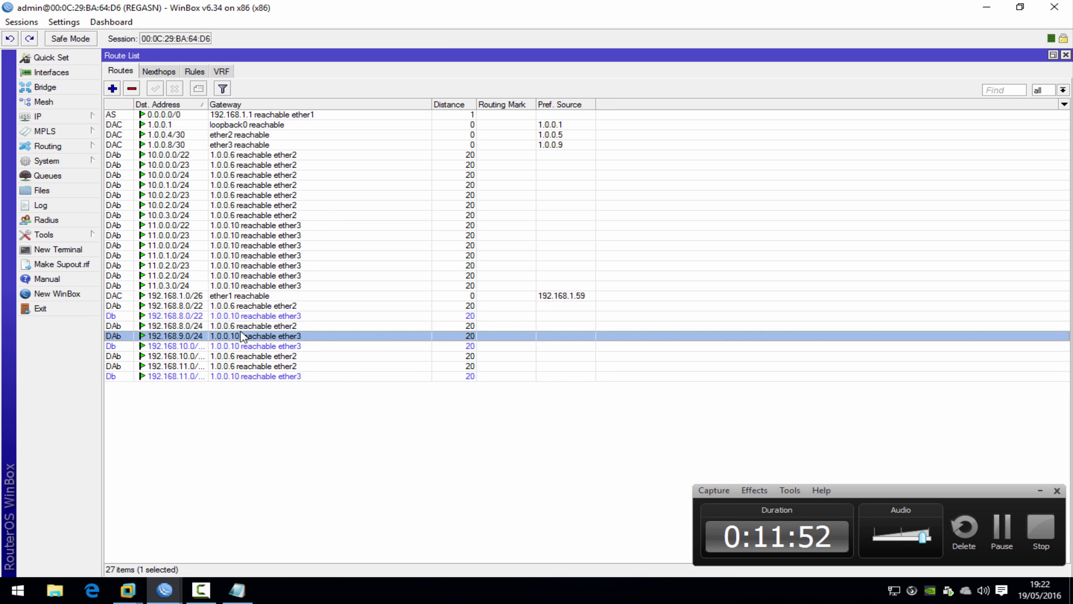
left_click(246, 329)
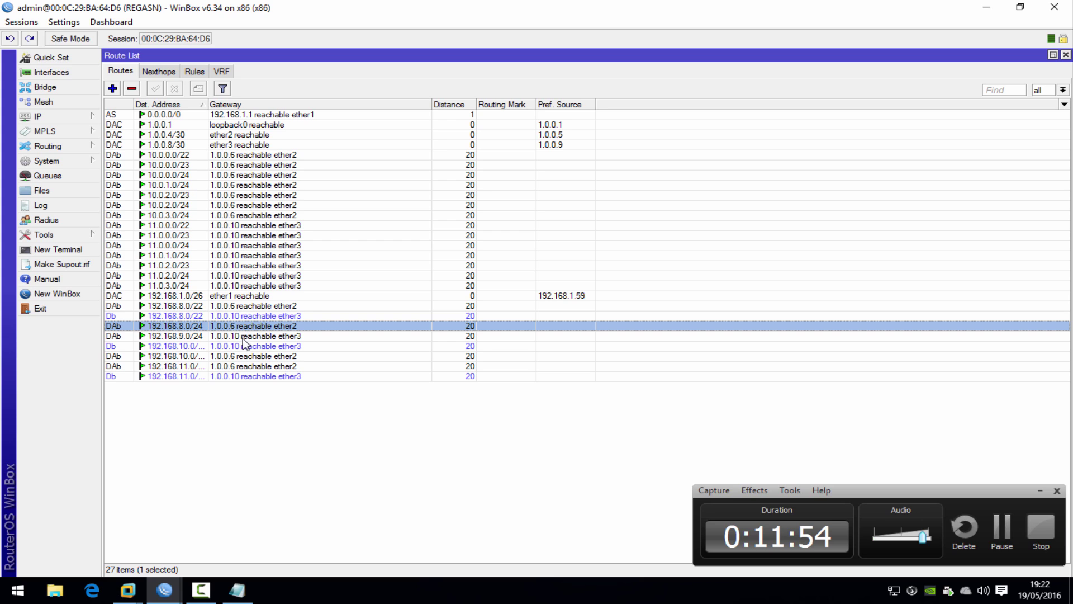
left_click(247, 337)
left_click(250, 329)
left_click(253, 337)
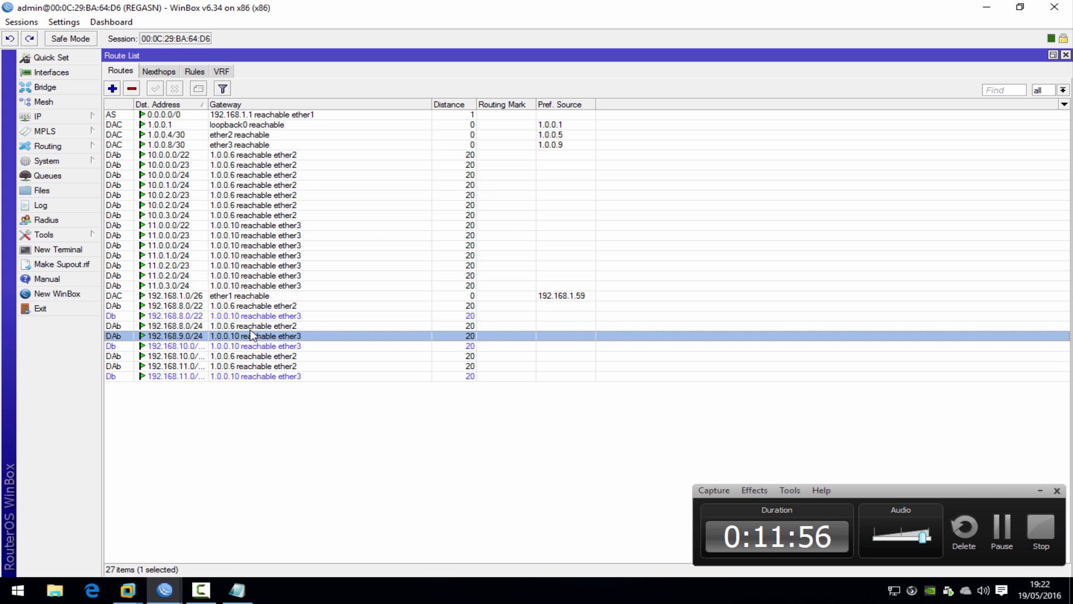
Step: Run a traceroute from REGASN to 192.168.9.1, followed by one to 192.168.8.1
left_click(44, 234)
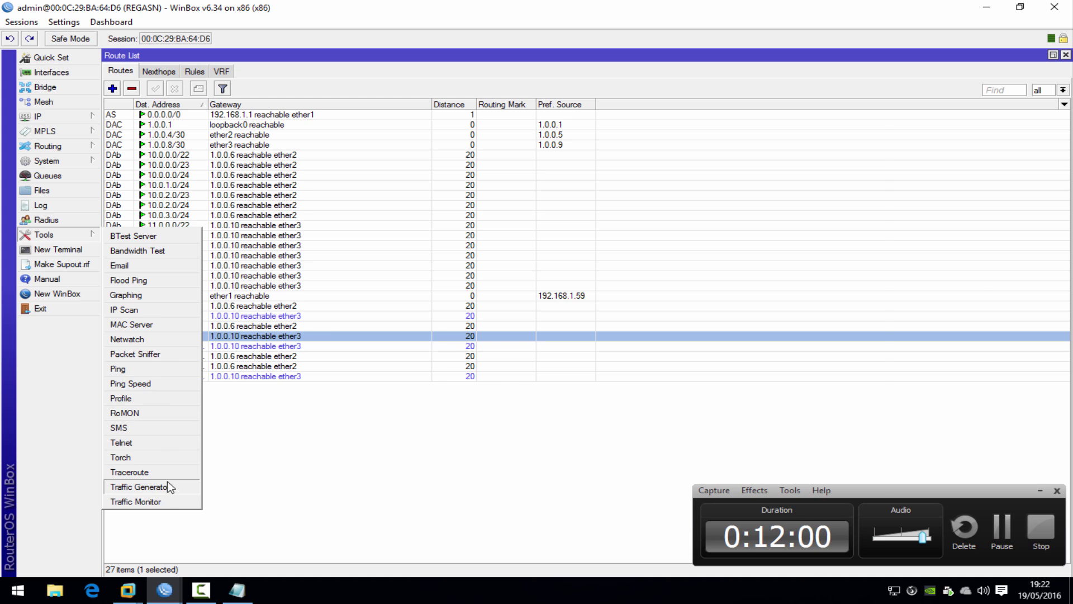
left_click(130, 471)
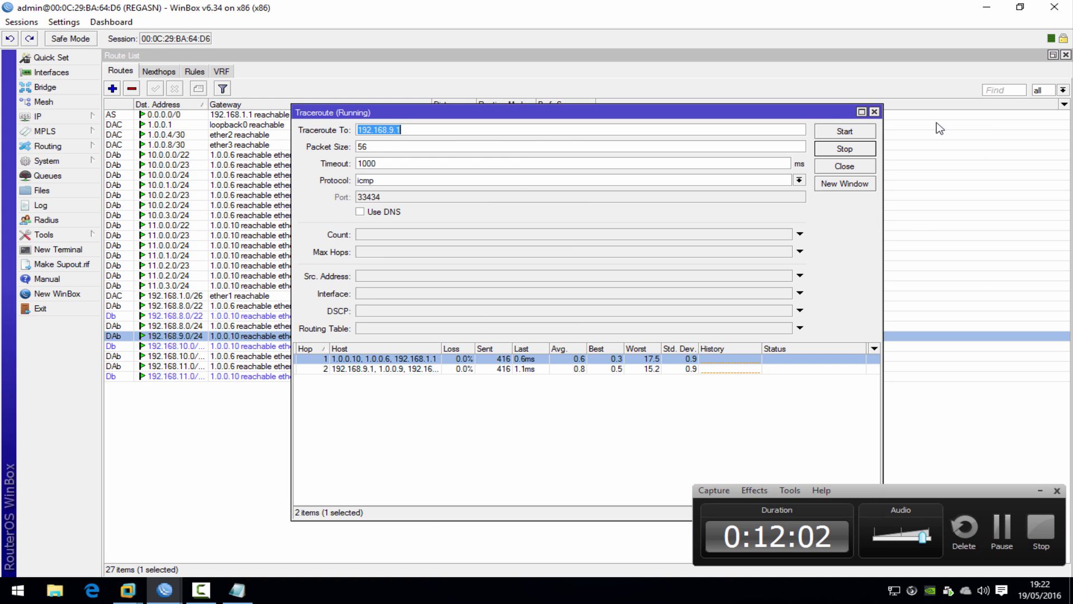
left_click(865, 134)
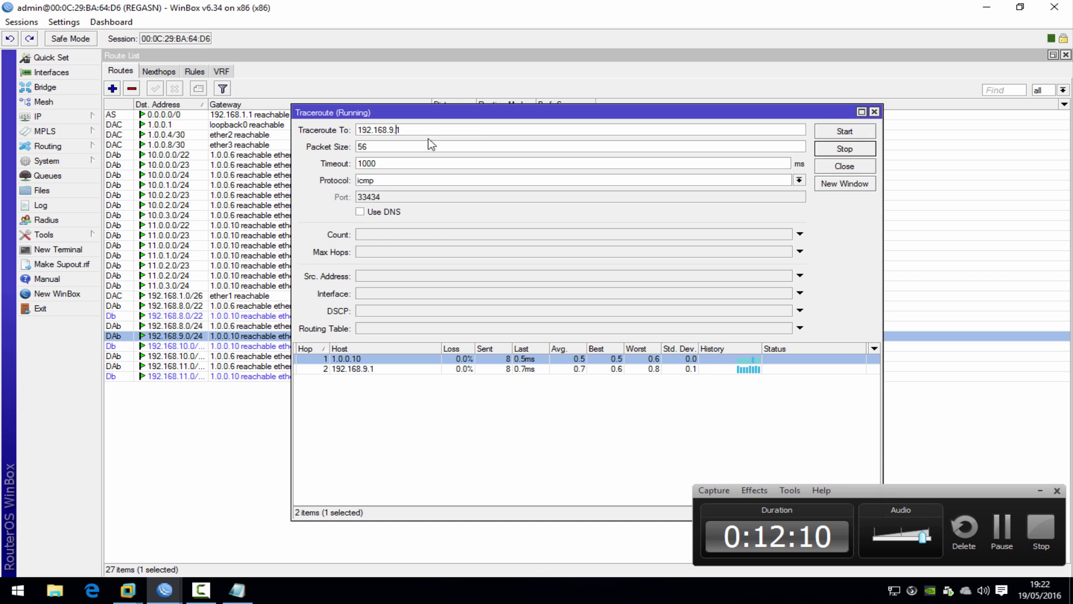
type("8.")
left_click(866, 132)
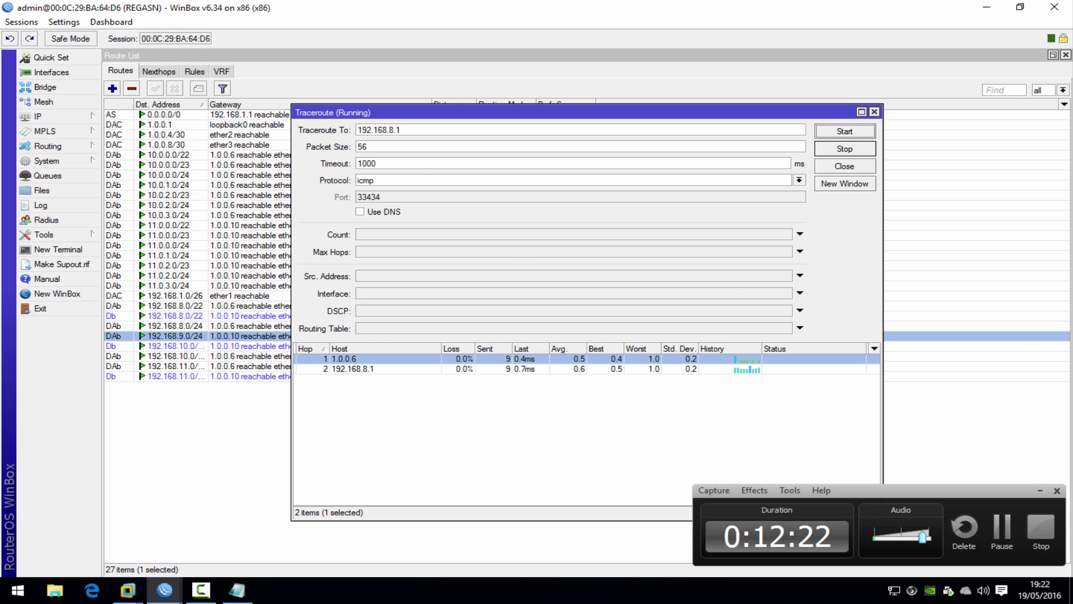
Step: Open REGASN's BGP peers and disable the OPT1 peer
mouse_move(175, 597)
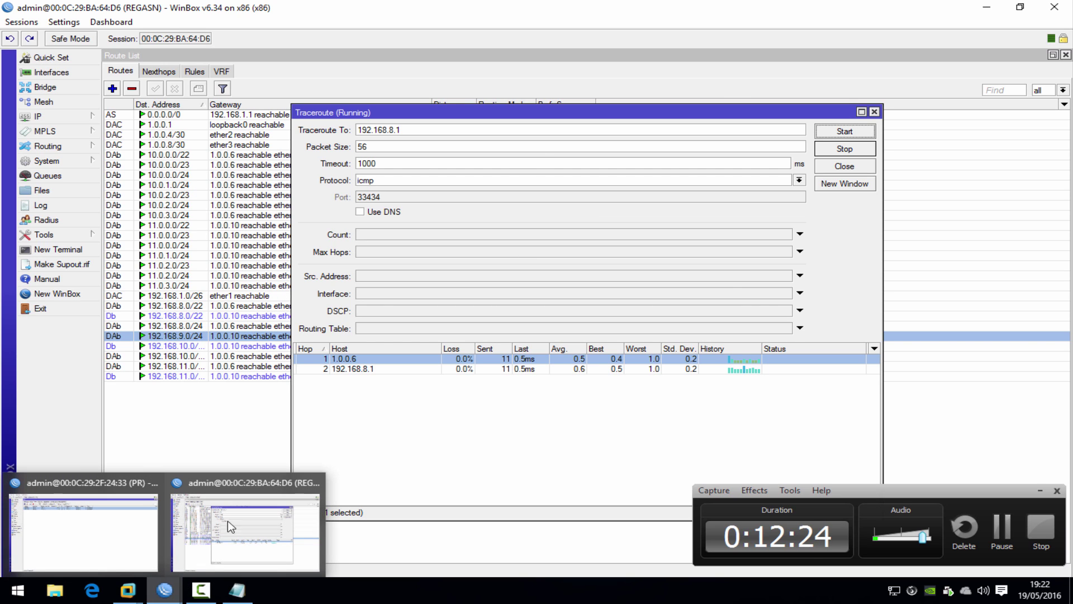
left_click(56, 116)
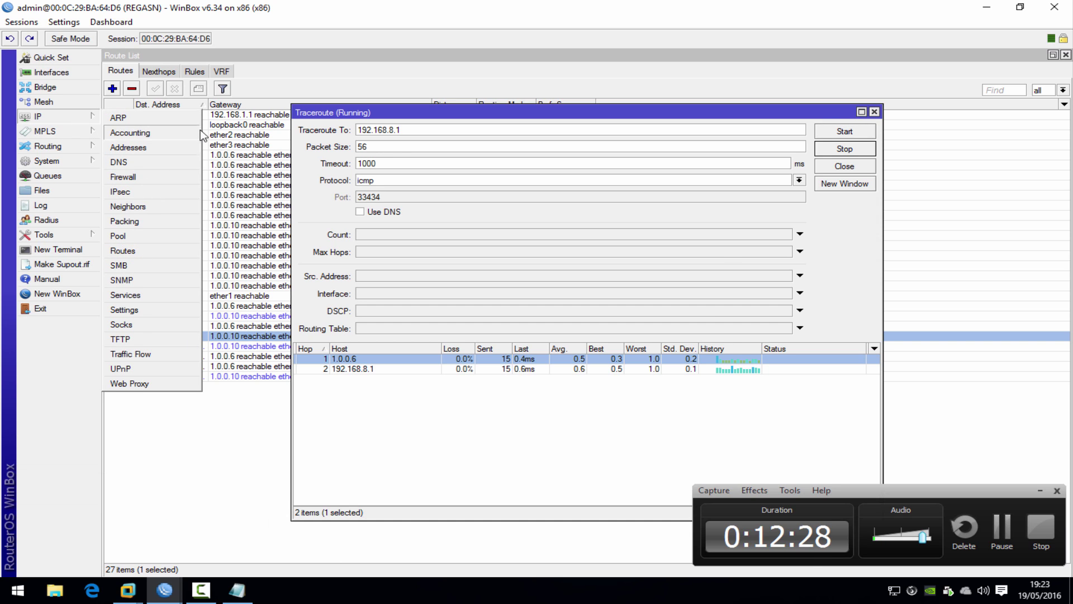
left_click(79, 174)
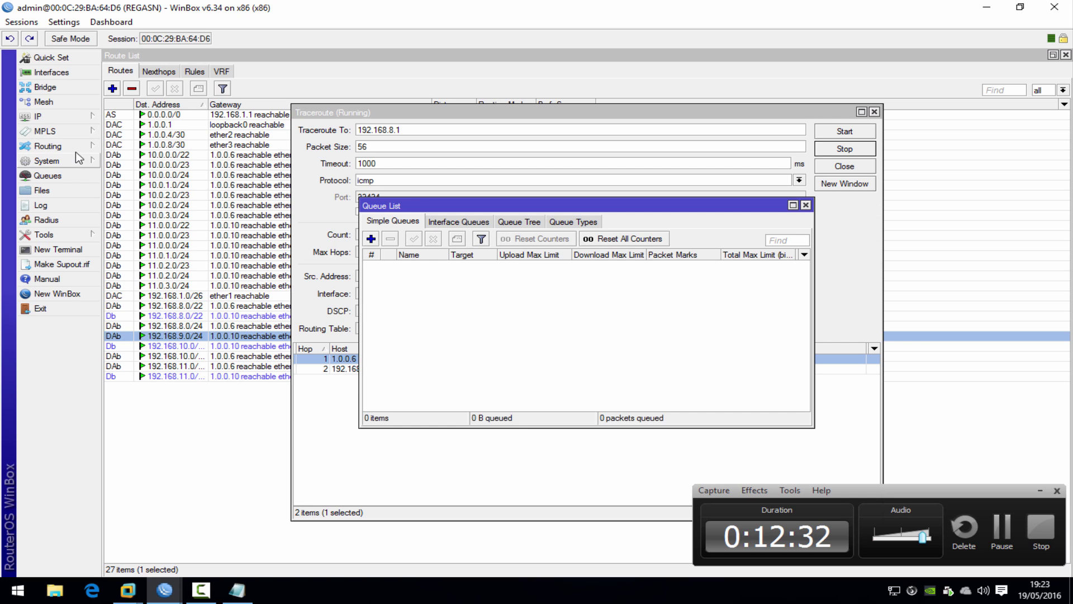
left_click(75, 150)
left_click(129, 161)
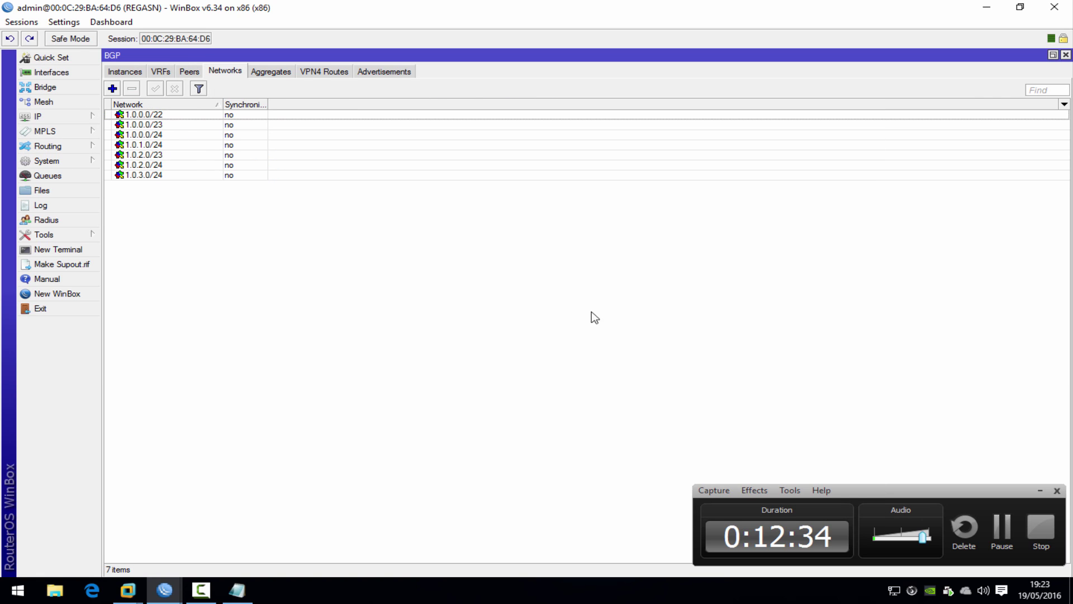
left_click(188, 73)
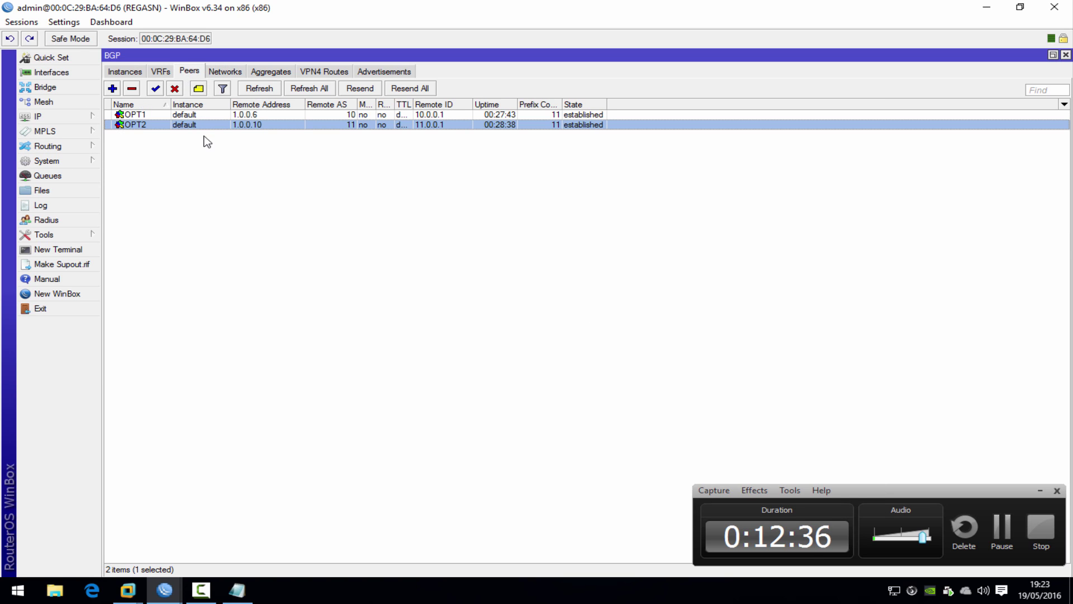
left_click(221, 115)
left_click(174, 88)
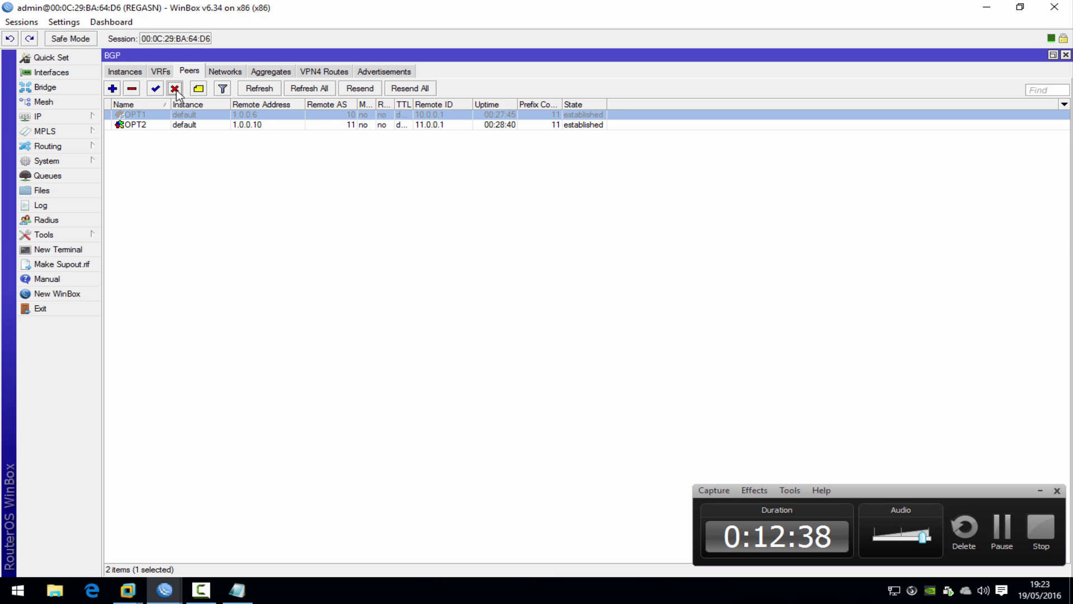
Step: Reopen the traceroute tool on REGASN and restart the trace to 192.168.8.1
left_click(61, 161)
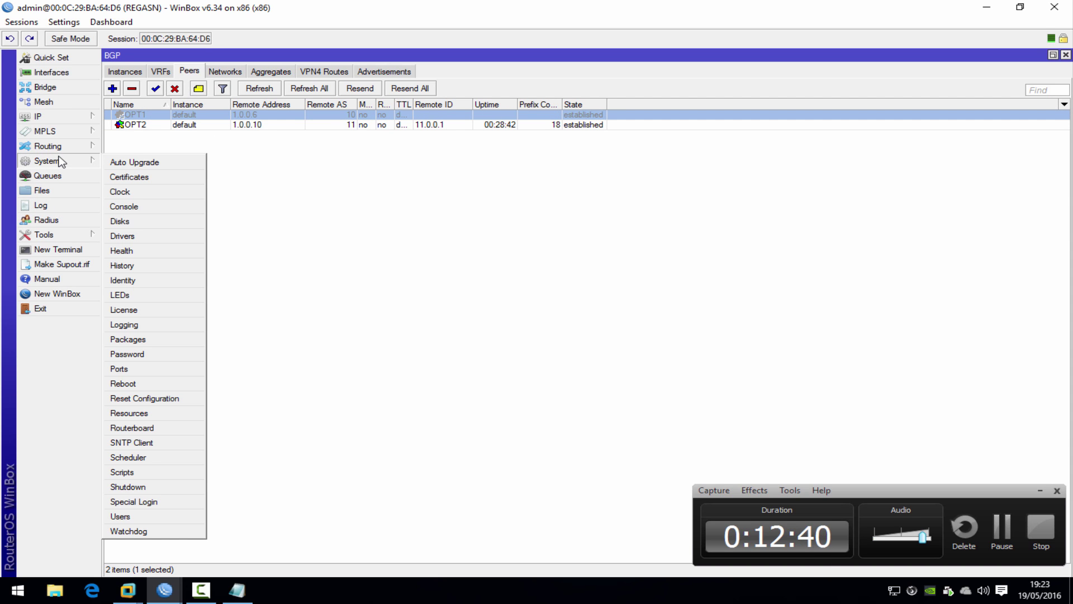
mouse_move(67, 235)
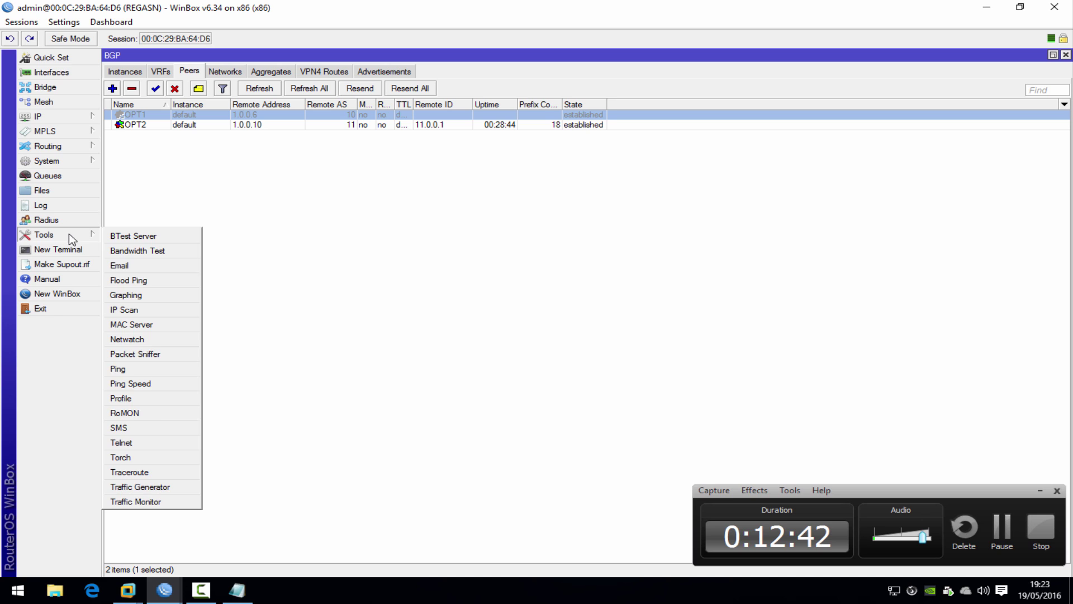
left_click(157, 447)
left_click(683, 321)
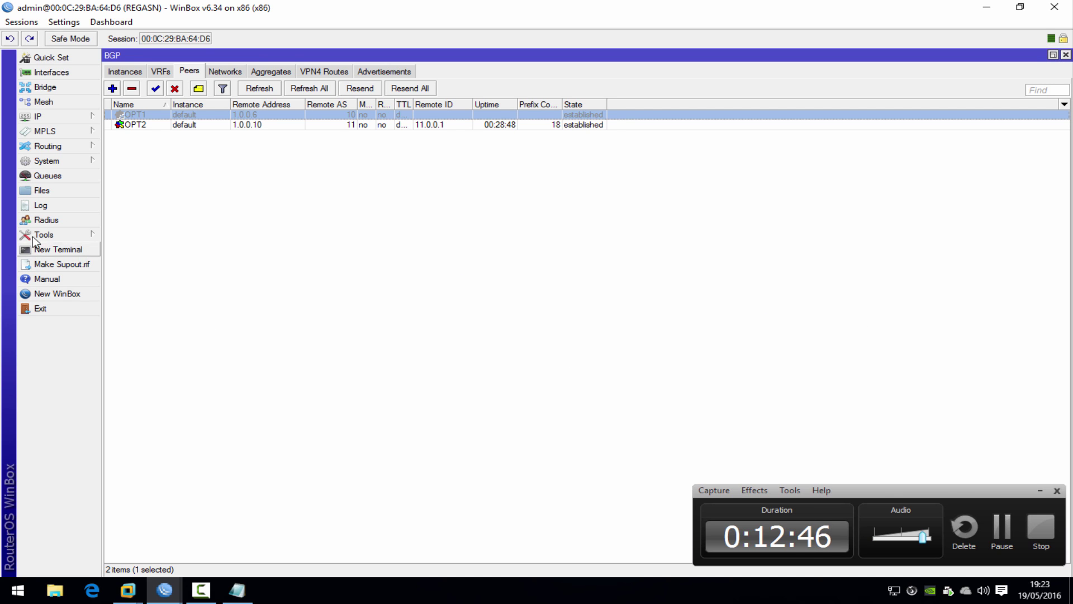
double_click(43, 251)
left_click(44, 235)
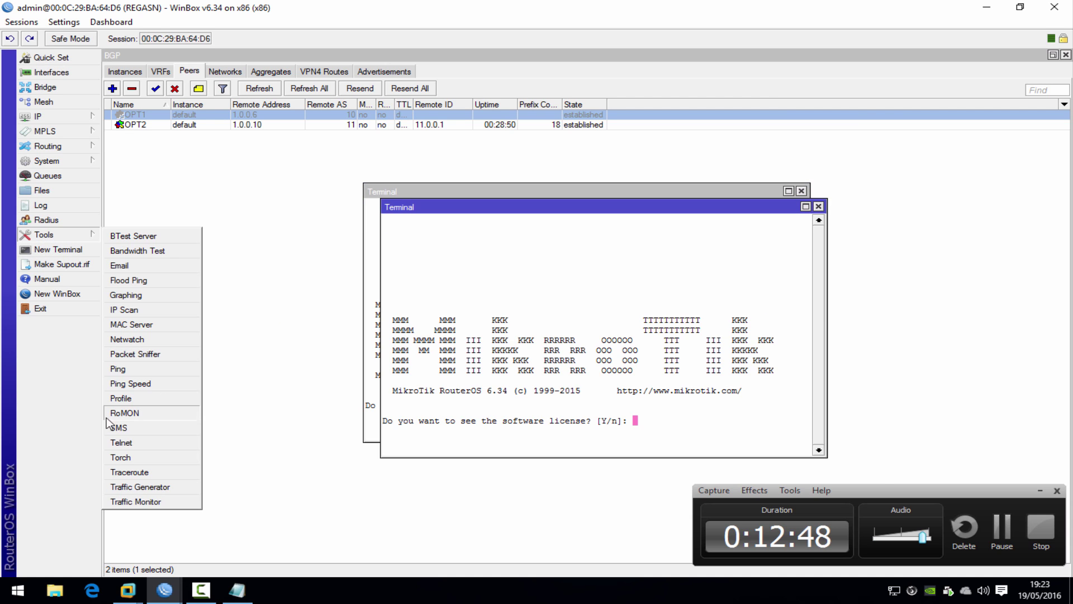
left_click(154, 472)
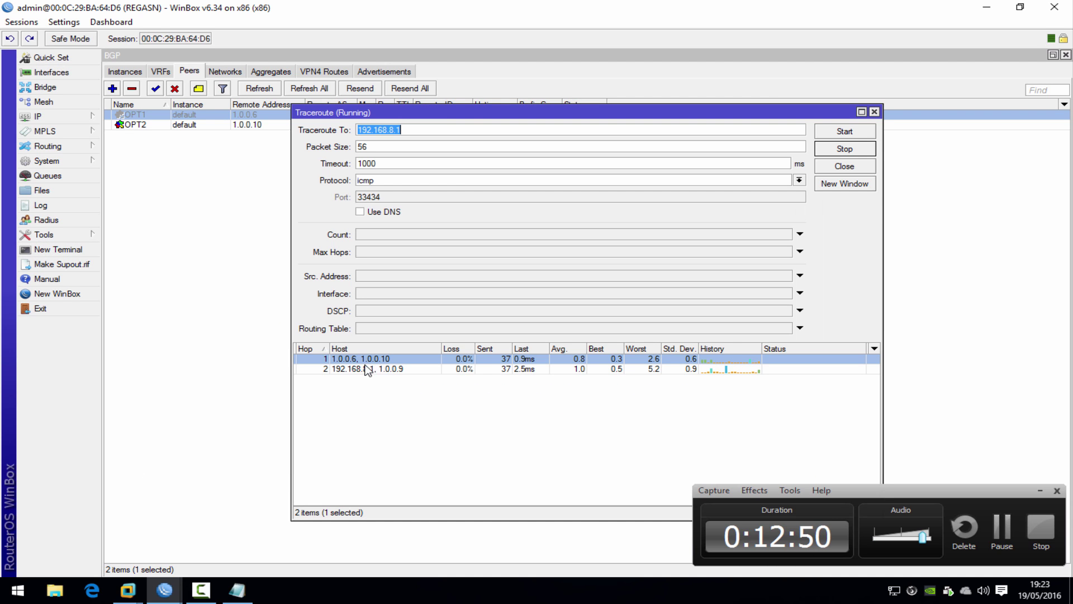
left_click(848, 133)
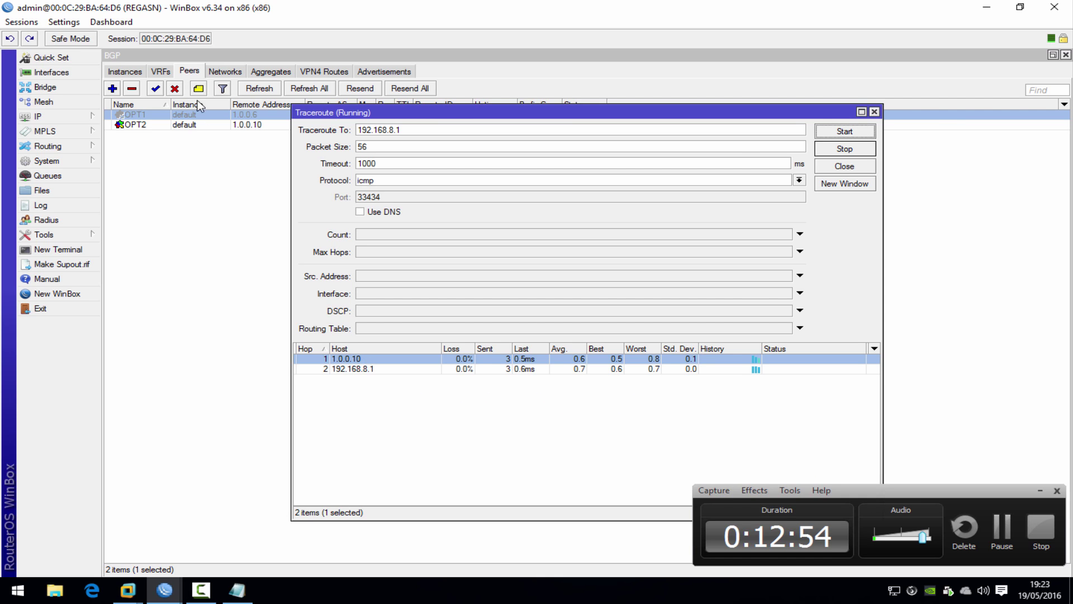
Step: Examine both hops of the traceroute to 192.168.8.1 to see which provider carries the traffic
left_click(375, 381)
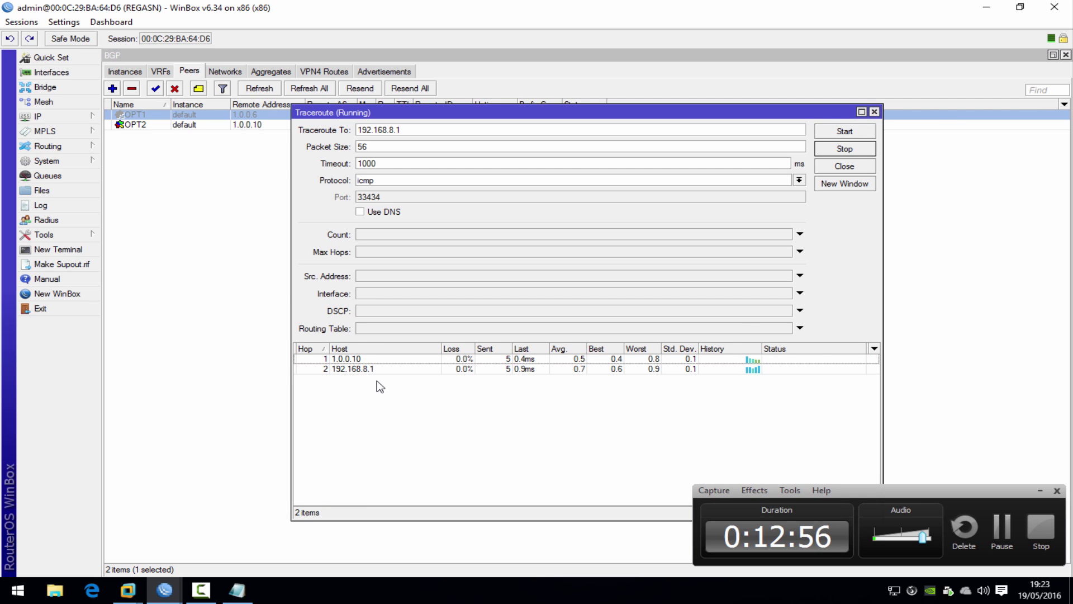
left_click(367, 363)
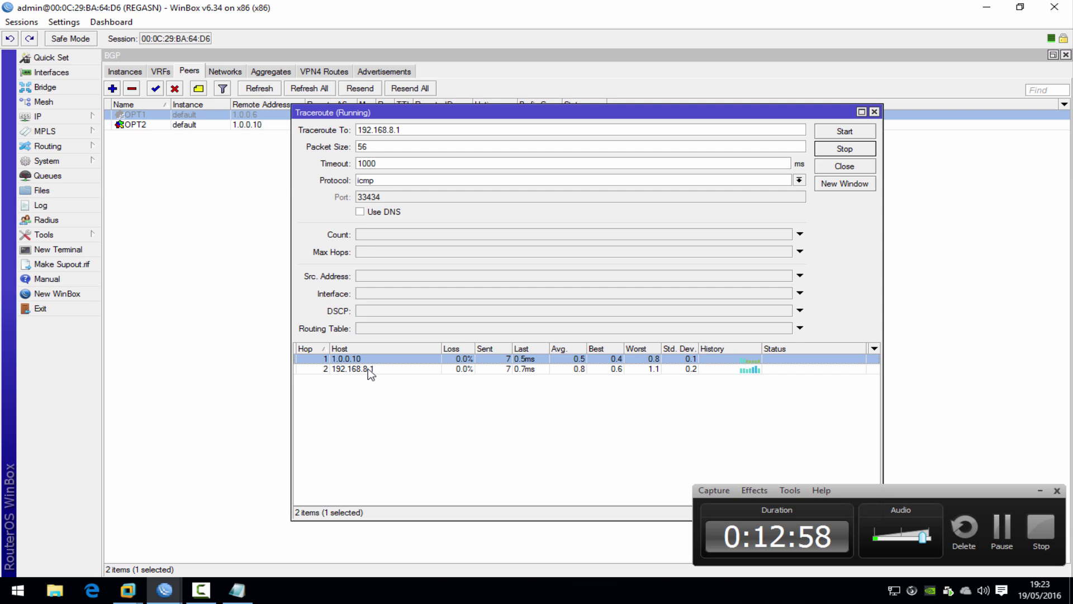
left_click(369, 369)
left_click(382, 362)
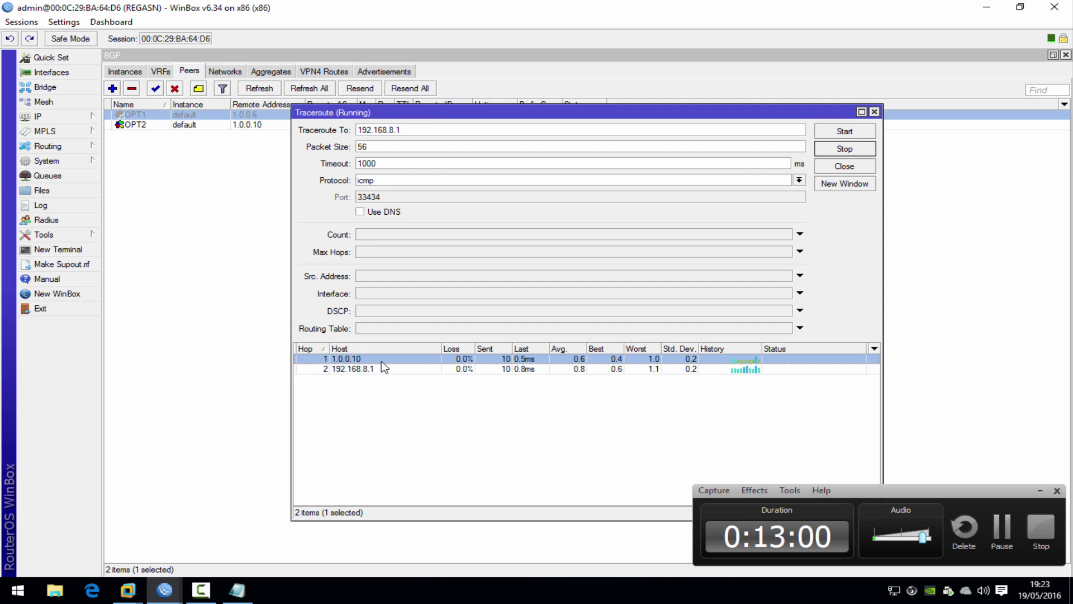
left_click(385, 370)
left_click(384, 360)
left_click(366, 369)
left_click(368, 362)
Step: Re-enable the OPT1 peer on REGASN and restart the traceroute to 192.168.8.1
left_click(156, 89)
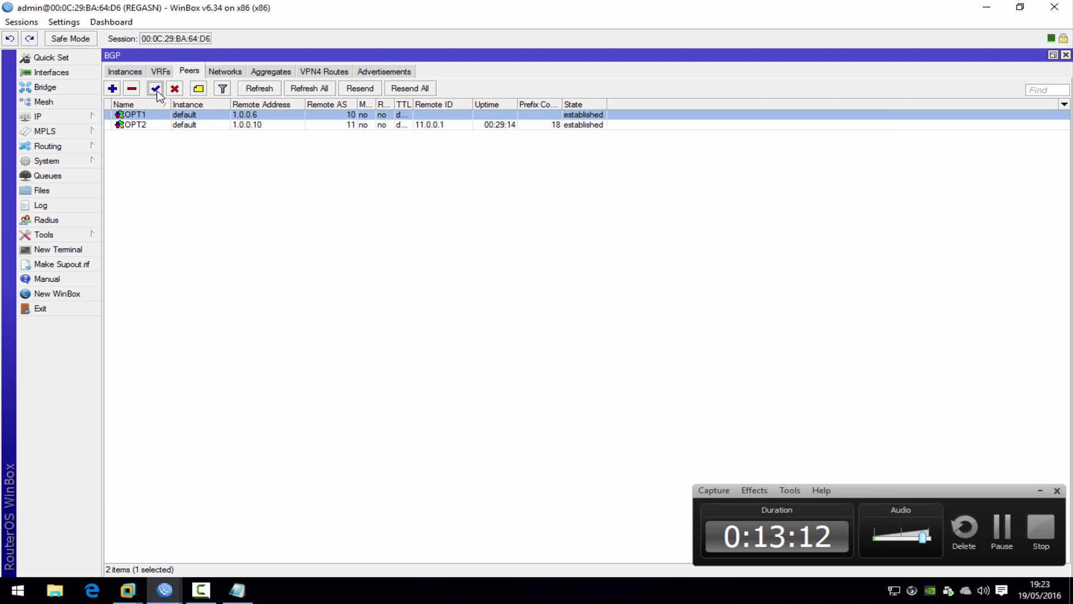
left_click(56, 234)
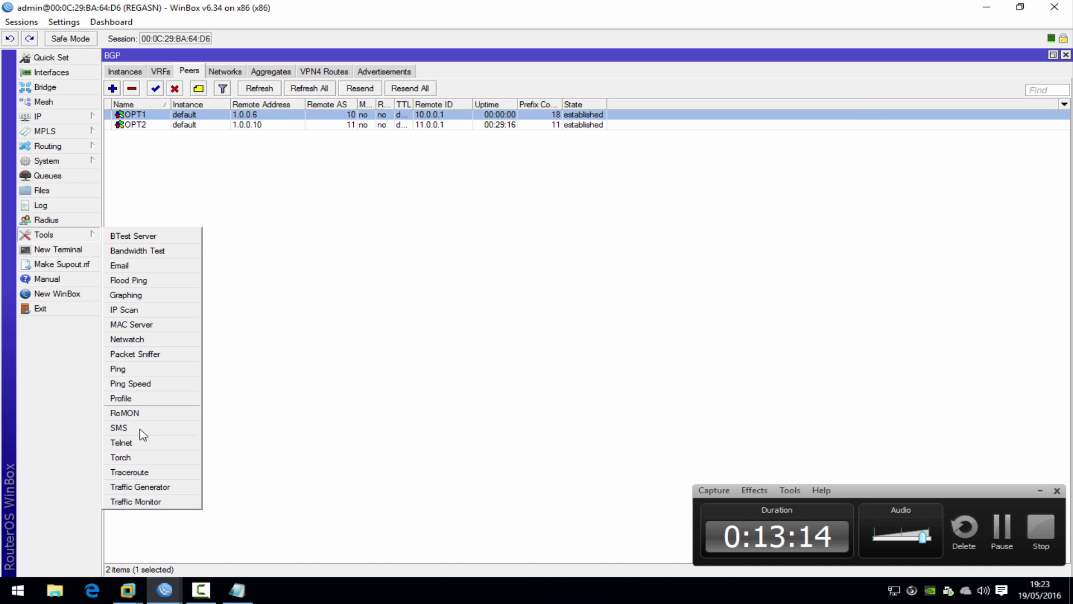
left_click(155, 474)
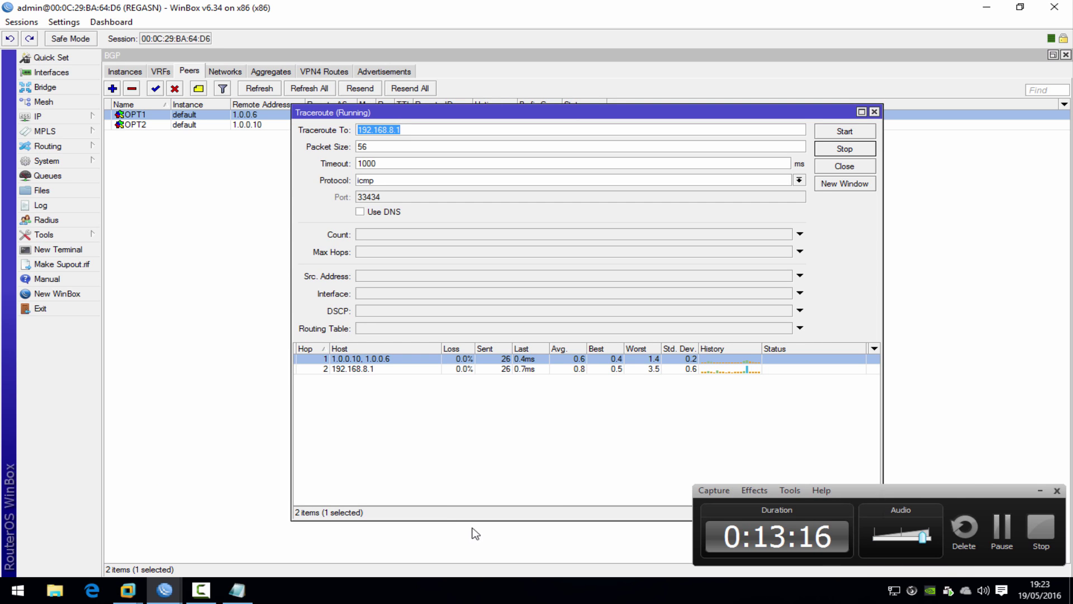
left_click(1039, 491)
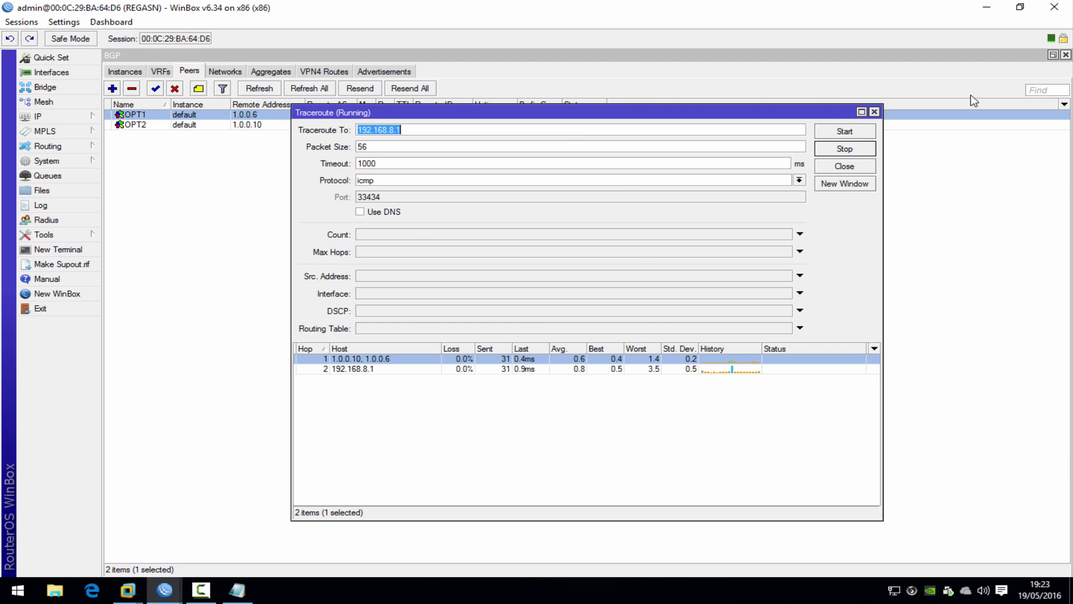
left_click(845, 132)
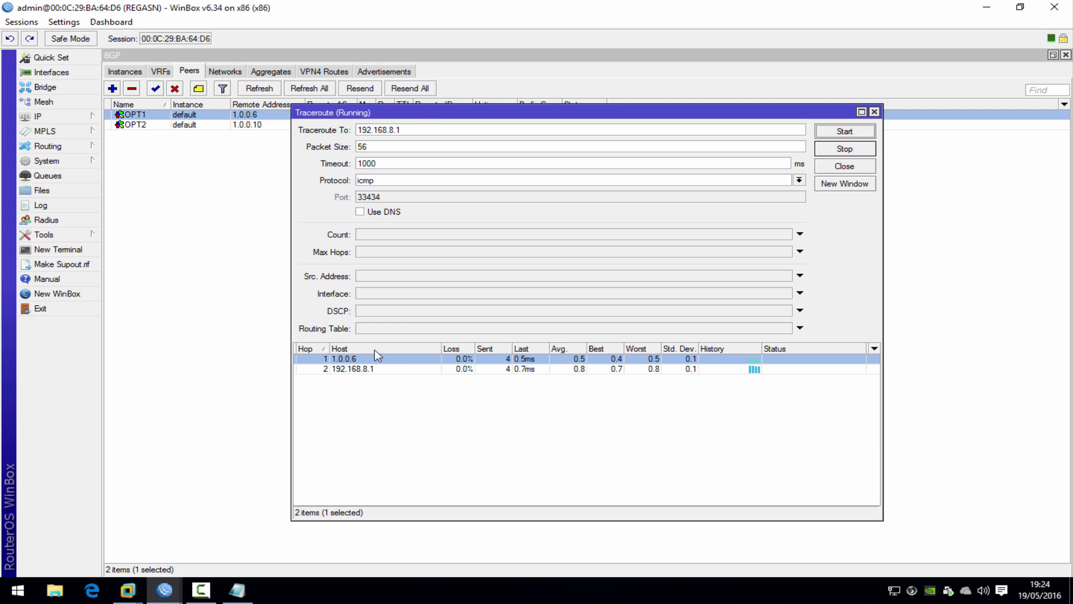
Step: Switch to the WinBox session of the PR router
left_click(165, 591)
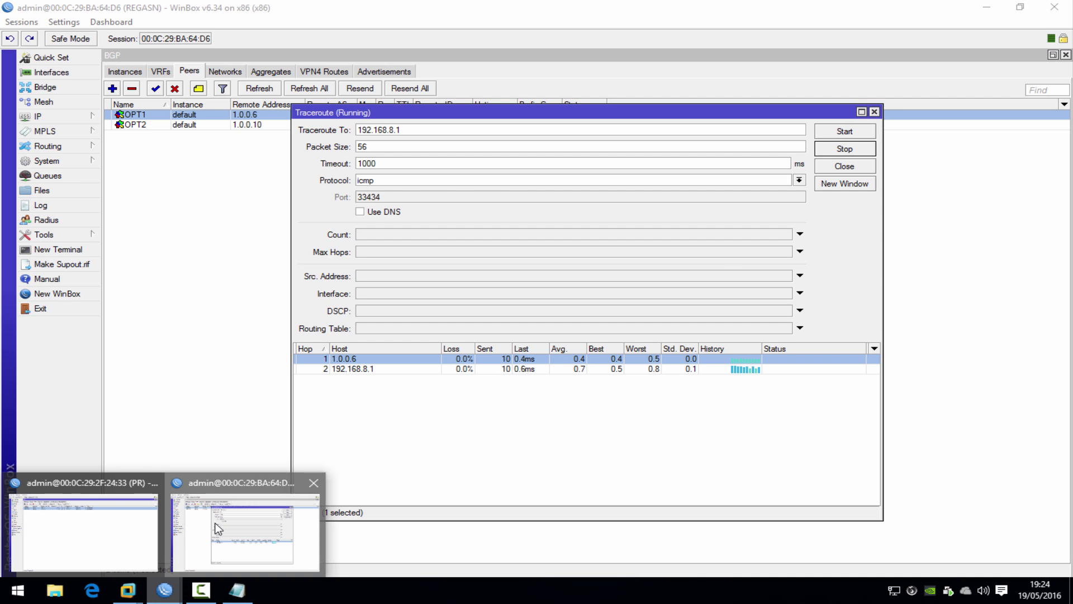
left_click(217, 528)
mouse_move(164, 596)
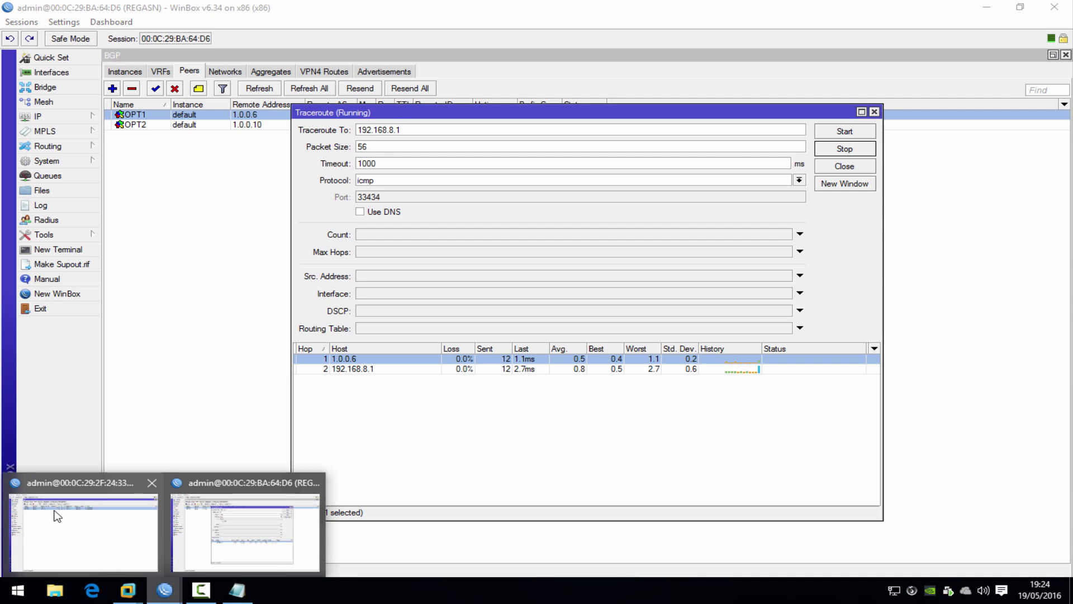
left_click(84, 534)
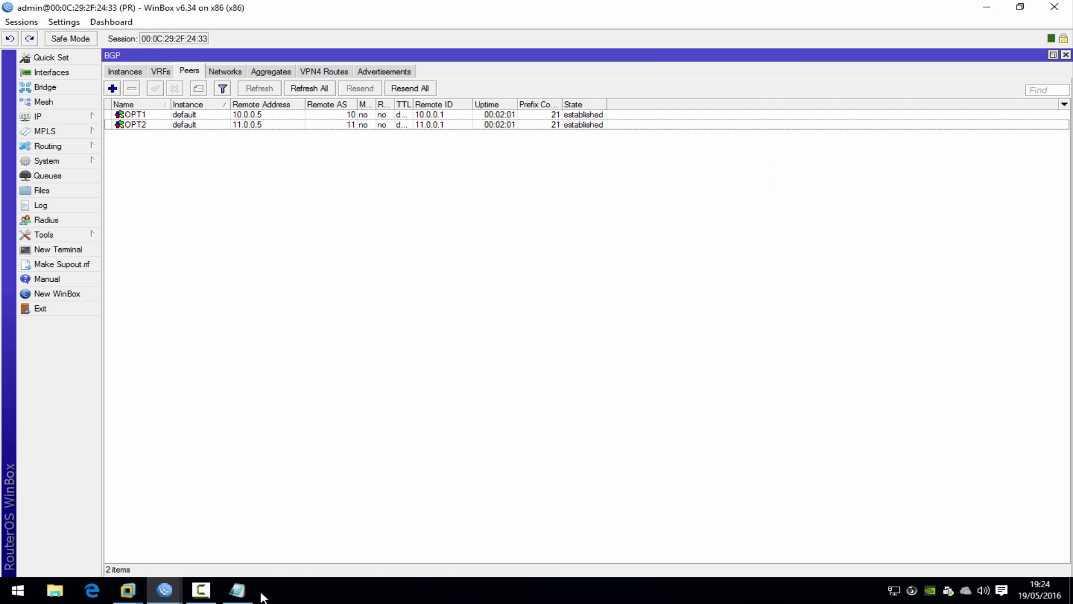
left_click(237, 590)
left_click(246, 596)
Step: Open PR's IP pools and check both the defined pools and the used addresses
left_click(55, 116)
left_click(54, 116)
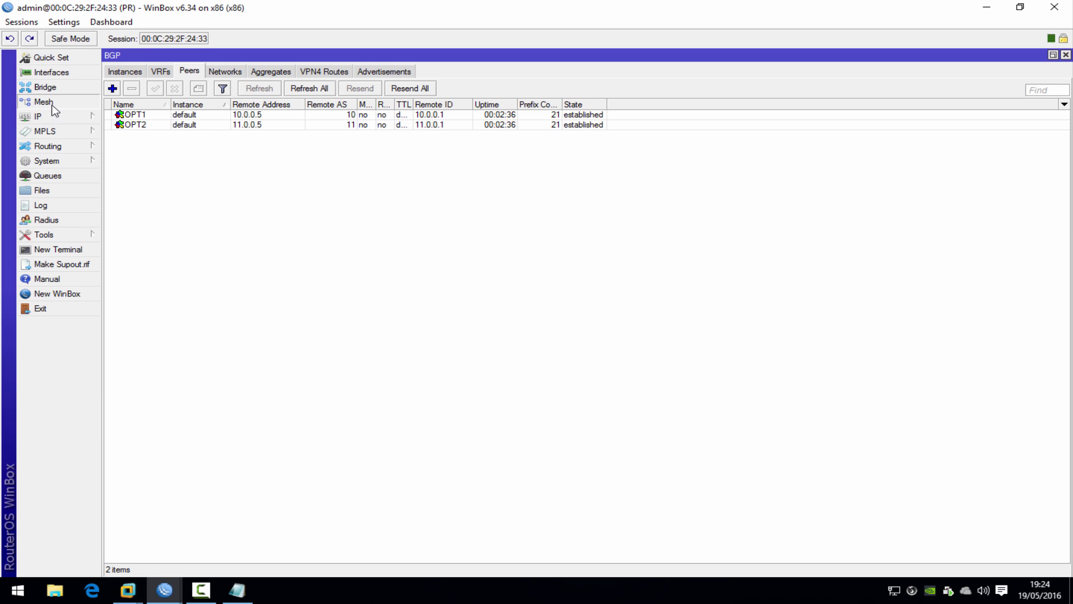
left_click(55, 117)
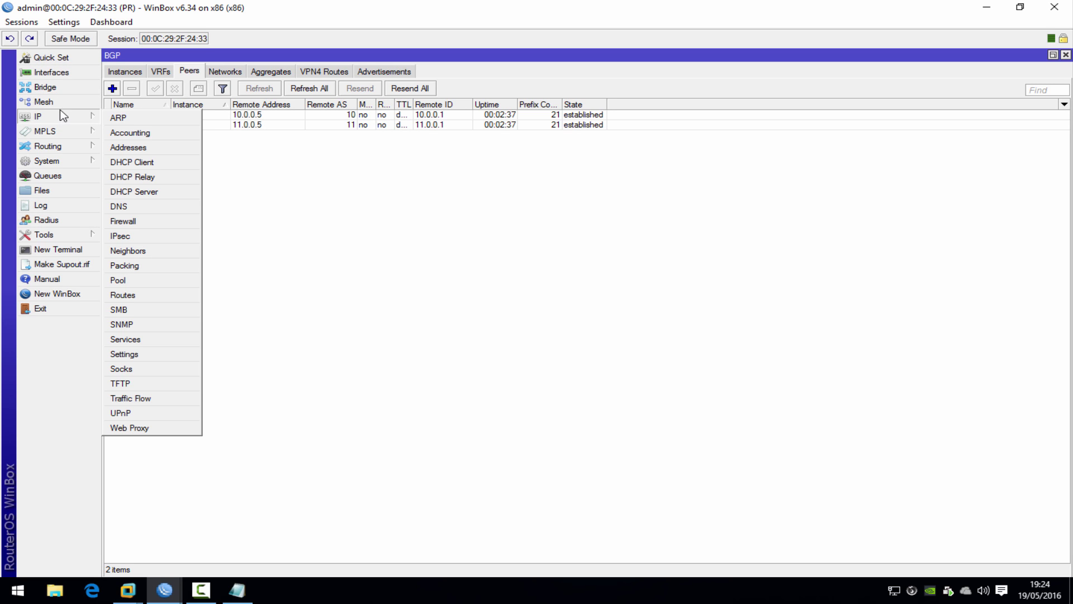
left_click(62, 114)
left_click(42, 116)
left_click(153, 284)
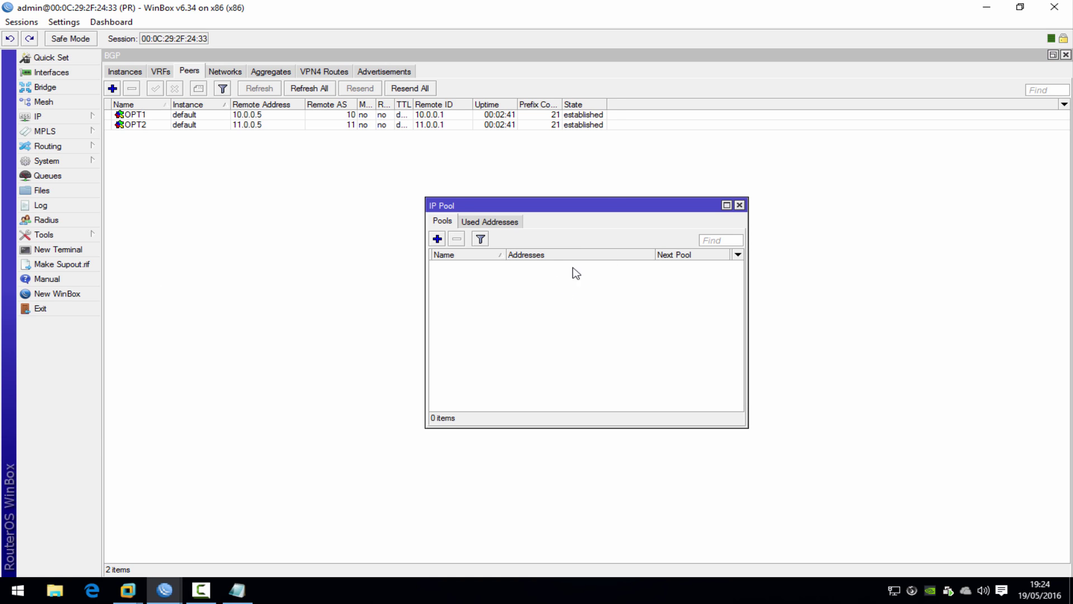
left_click(497, 226)
left_click(442, 223)
Step: Switch to Notepad and add the line "DHCP-1 192.168.8.2-192.168.8.50 next-pool" below the OPT2 details
left_click(237, 590)
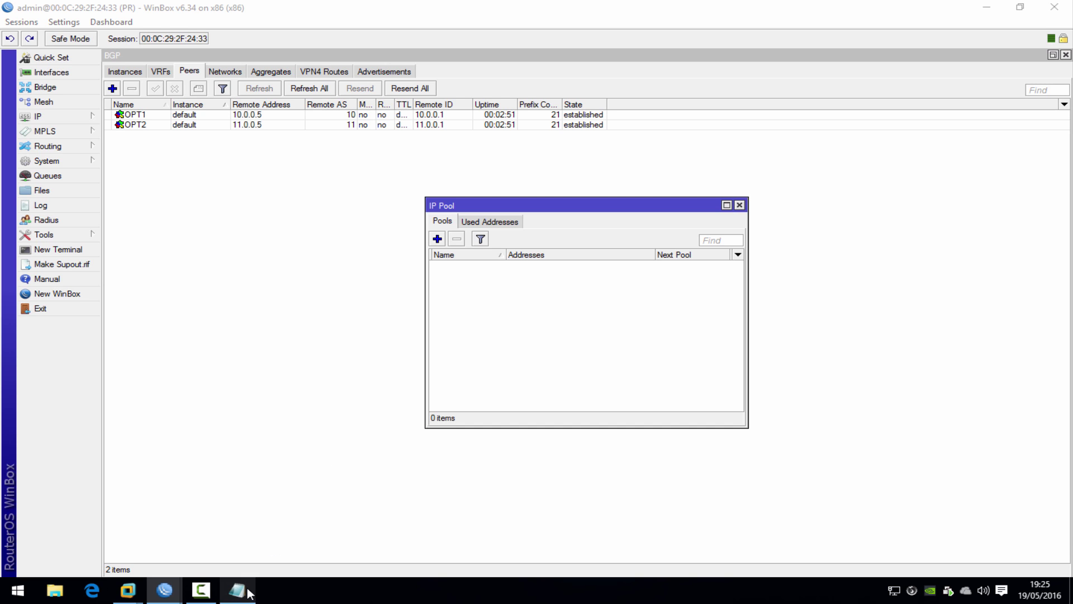
key("Return")
key("Return")
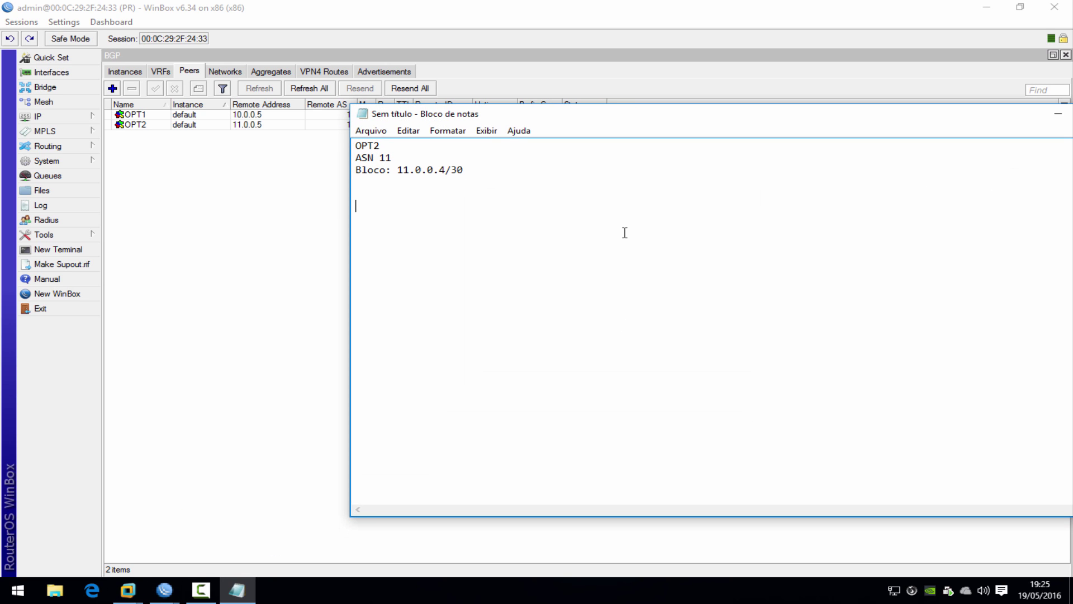
type("DHCP")
key("Return")
key("BackSpace")
type("->")
key("BackSpace")
key("BackSpace")
key("BackSpace")
type("=>")
key("BackSpace")
key("BackSpace")
type("=>")
key("BackSpace")
key("BackSpace")
type("-1 192.168.8.2-192.168.")
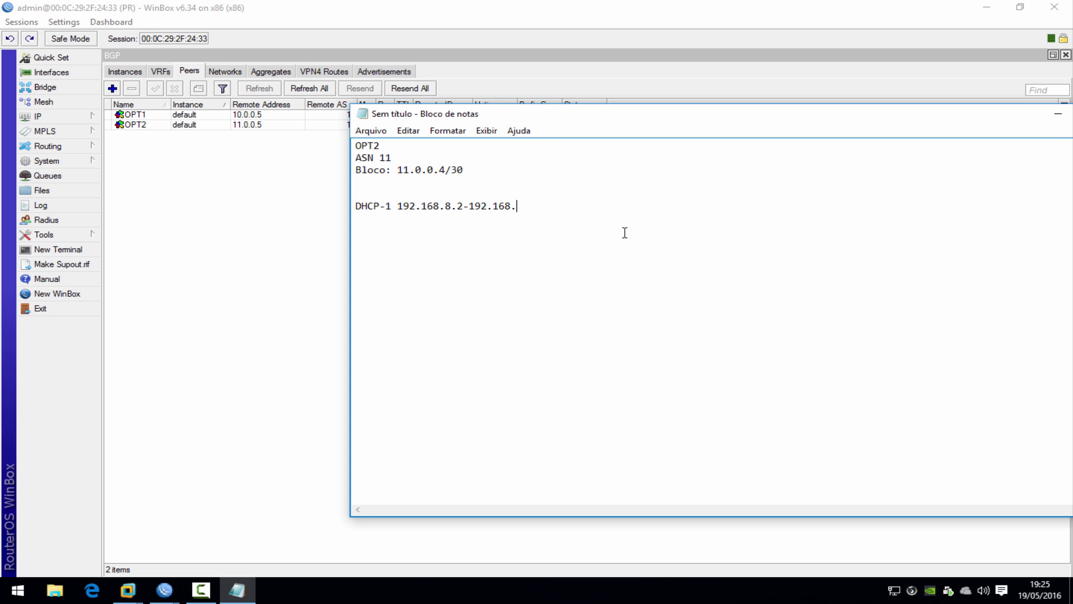
type("8.50")
type("next-pool")
Step: Start a DHCP-2 line in the notes and name DHCP-2 as the next pool of DHCP-1
key("Return")
type("DC")
key("BackSpace")
type("HCP-2")
key("Up")
key("End")
type("DHCP")
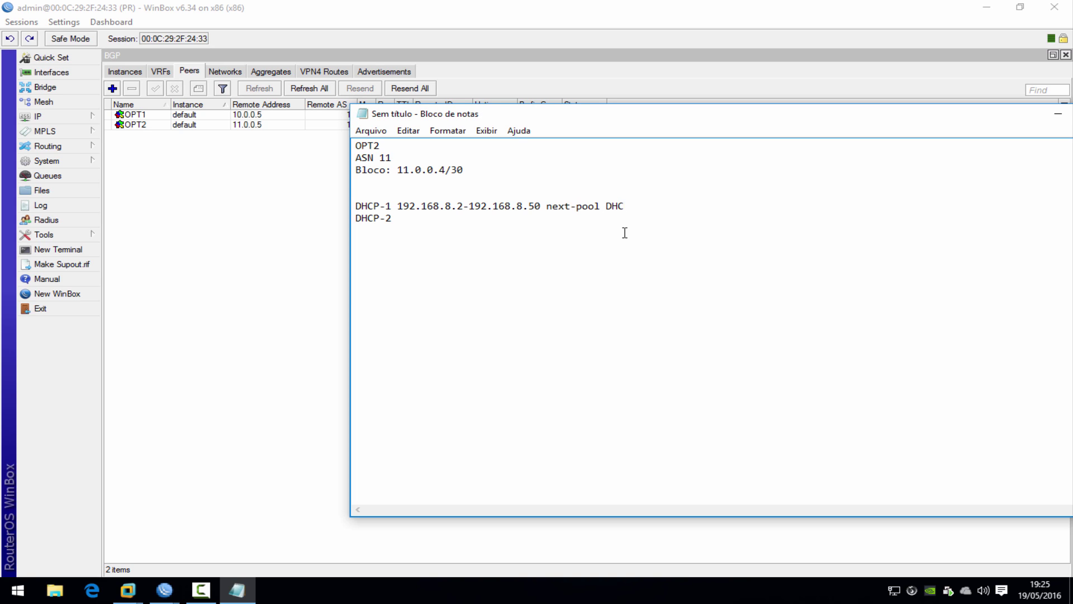
type("-2")
Step: Complete the DHCP-2 line with "192.168.9.2-192.168.9.50 next-pool DHCP-3"
key("Down")
type("192.168.9.2-192.168.9")
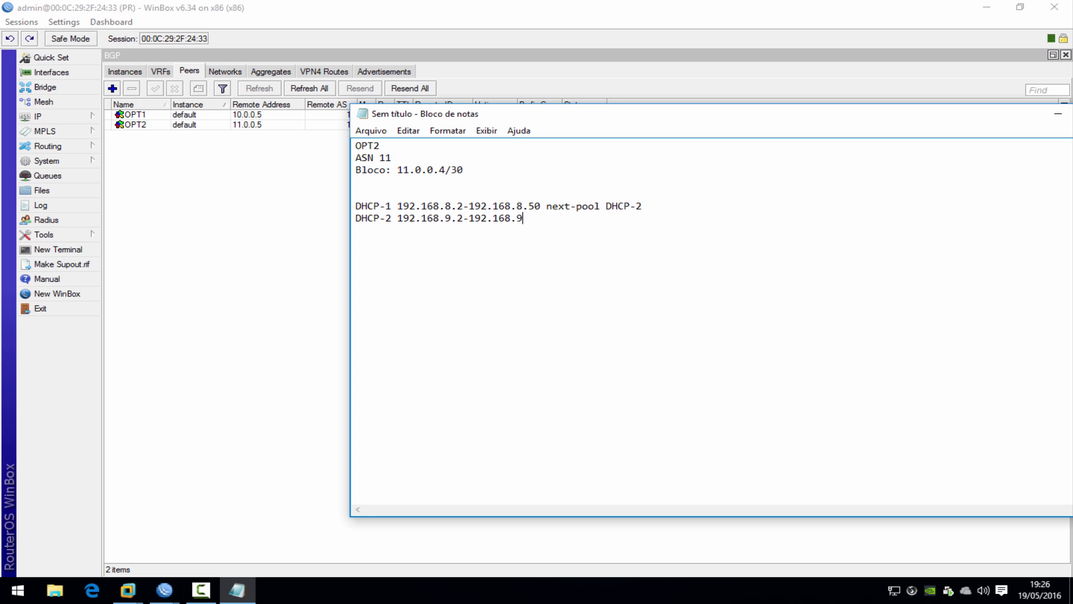
type(".50 next-pool DHCP-2")
key("BackSpace")
type("3")
Step: In PR's route list in WinBox, add a default route 0.0.0.0/0 with gateways 10.0.0.5 and 11.0.0.5
left_click(59, 117)
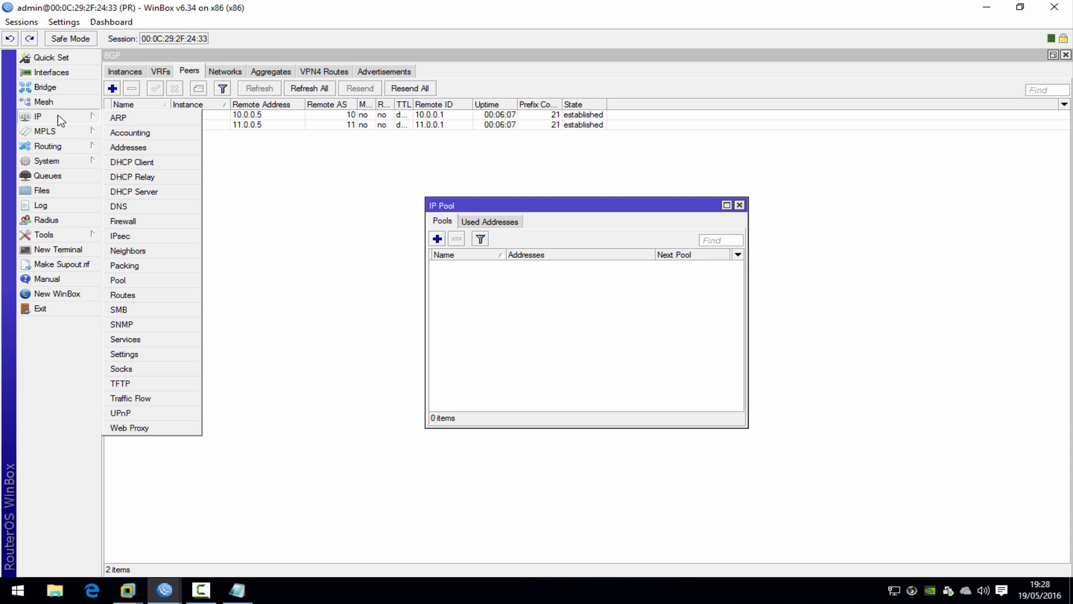
left_click(184, 294)
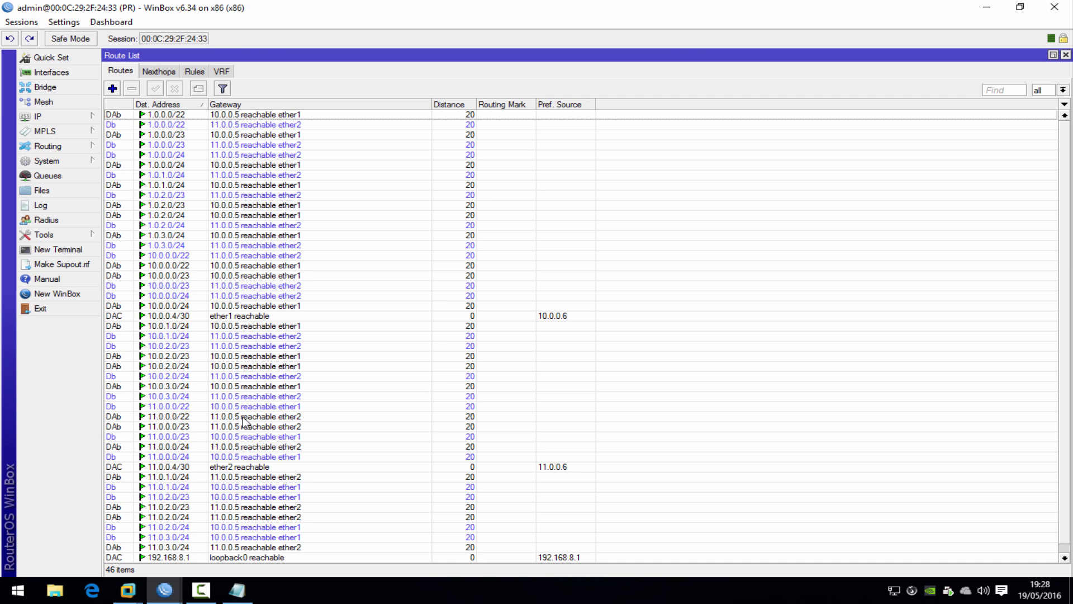
left_click(114, 90)
key("Tab")
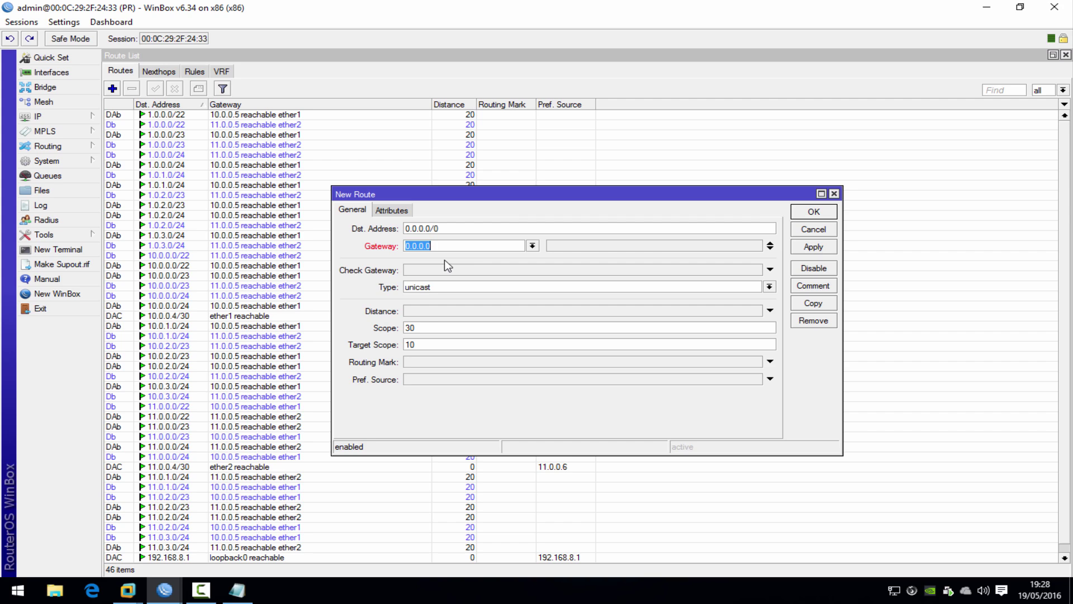
type("10.0.0")
left_click(770, 248)
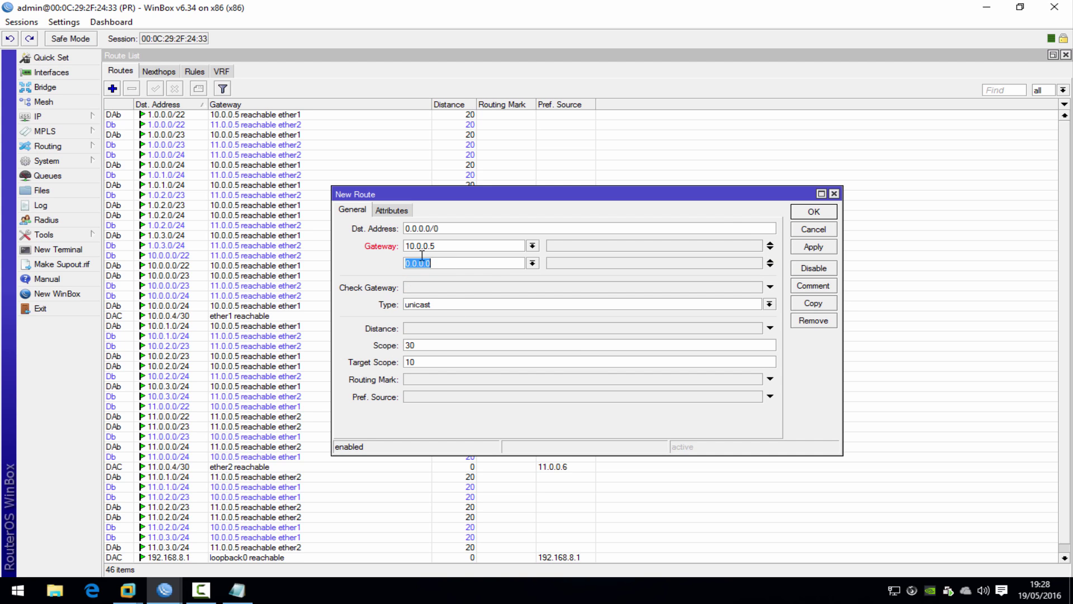
type("11.0.0.5")
left_click(809, 248)
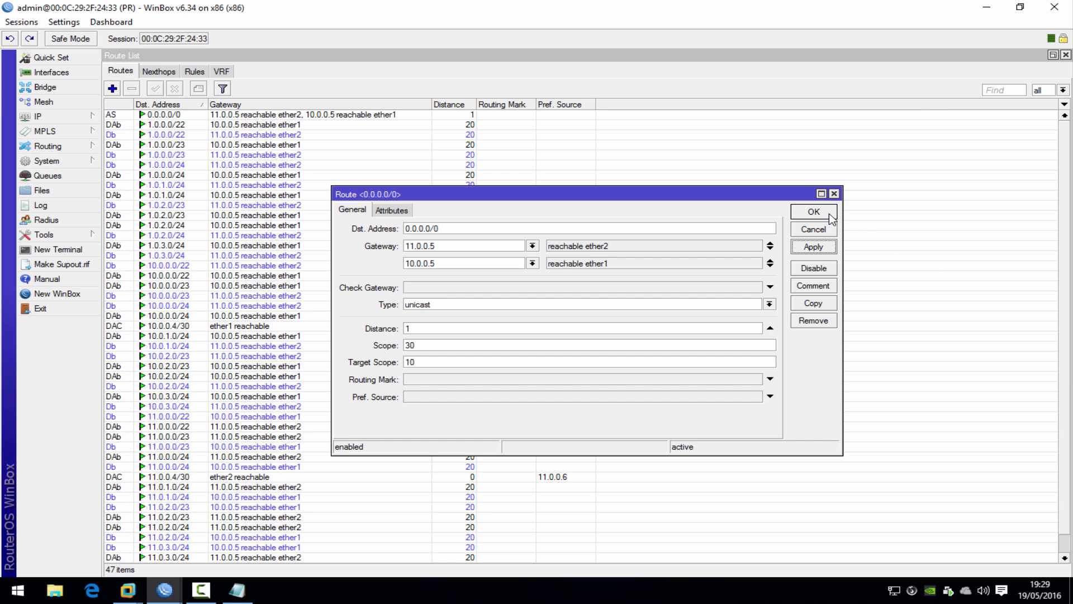
left_click(814, 211)
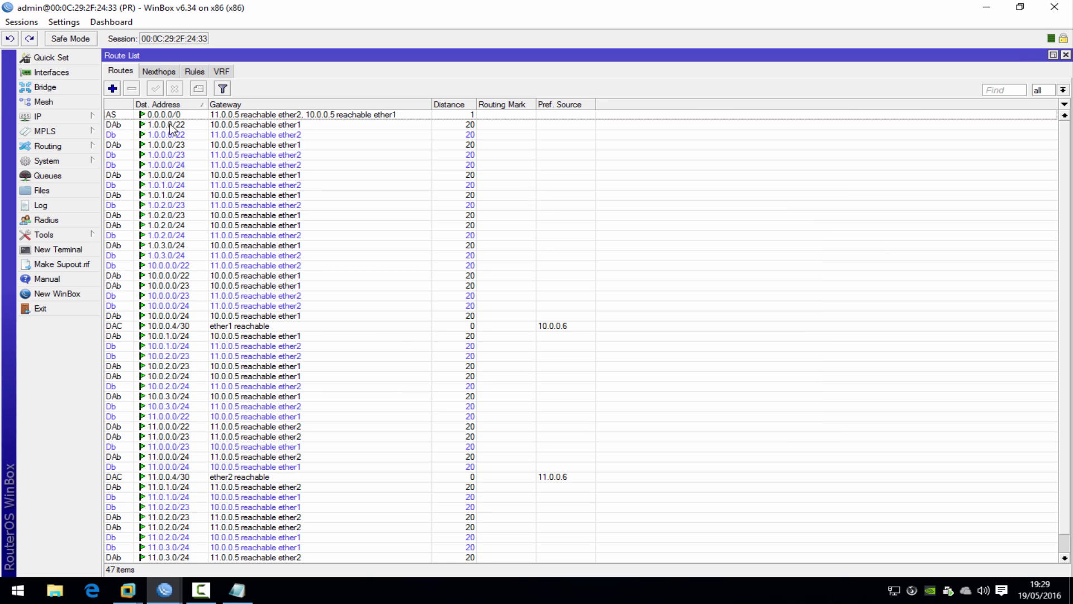
left_click(186, 145)
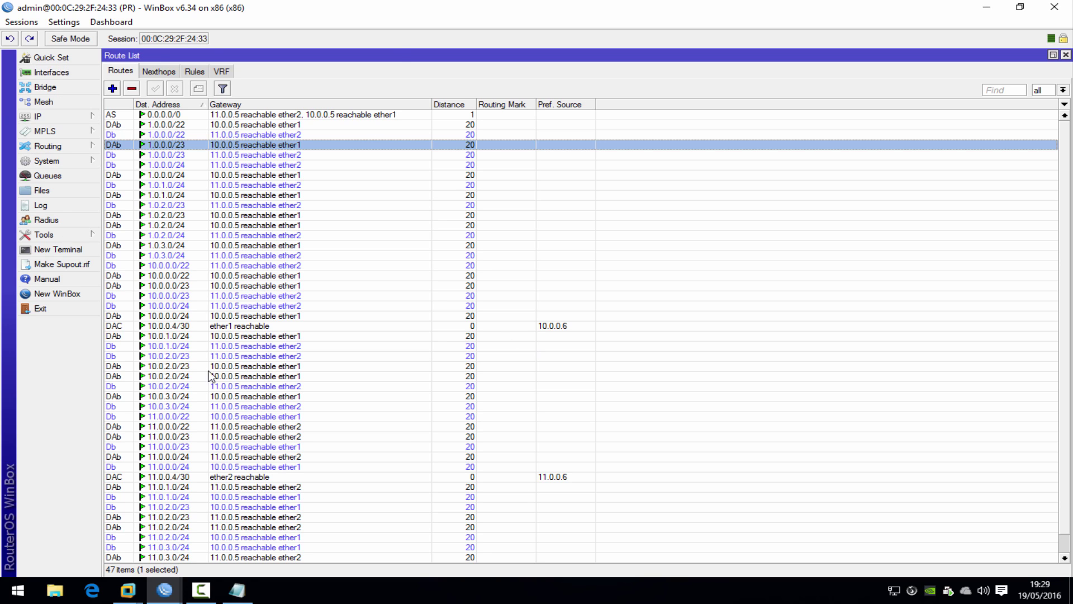
Step: Start a new route filter on PR for chain bgp-in with prefix length 22
left_click(83, 145)
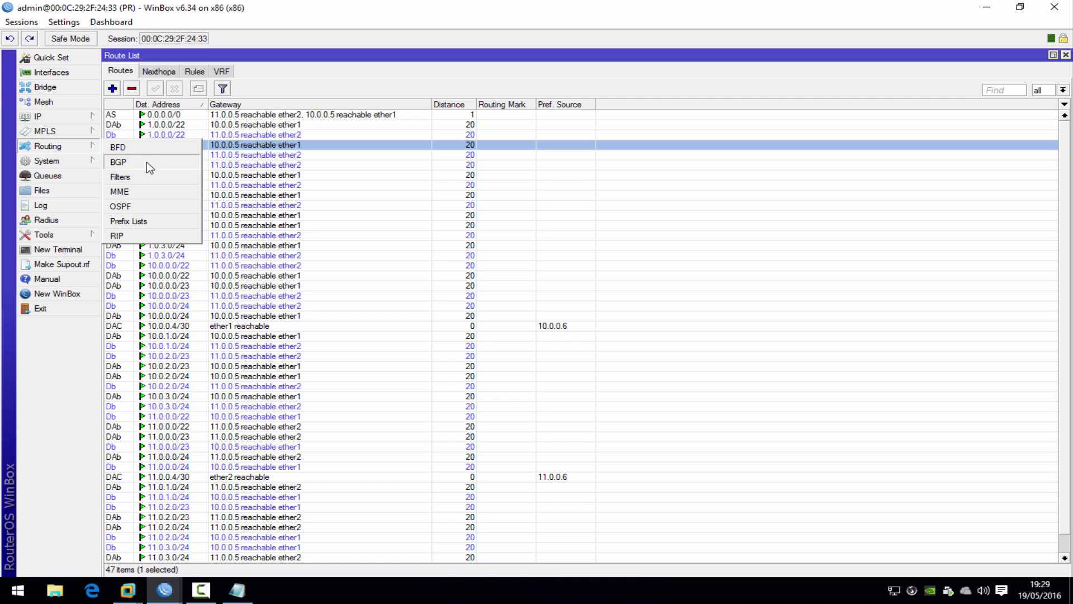
left_click(118, 162)
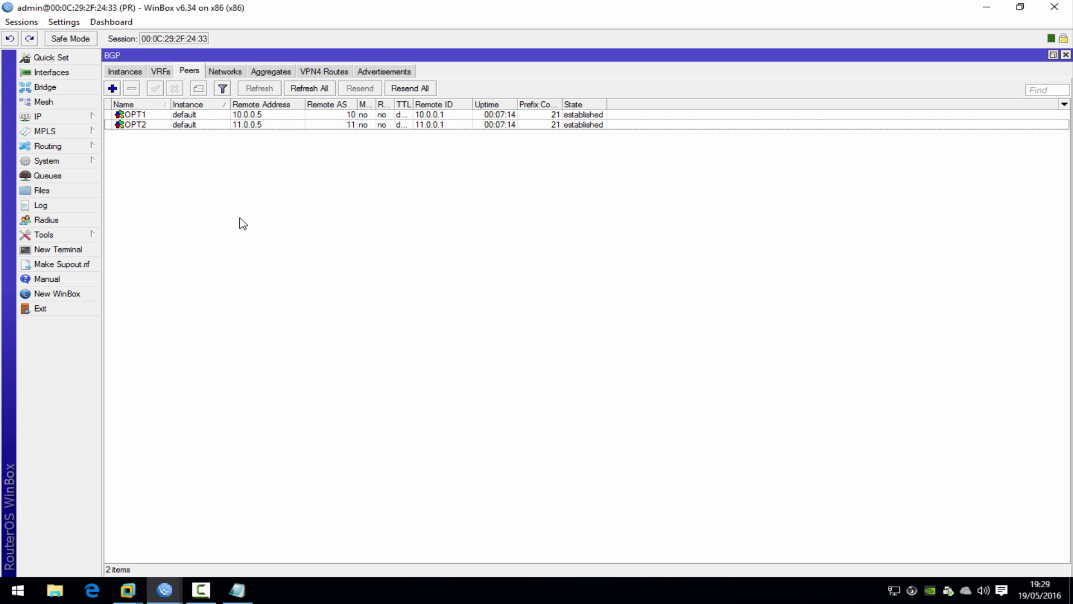
left_click(73, 145)
left_click(151, 182)
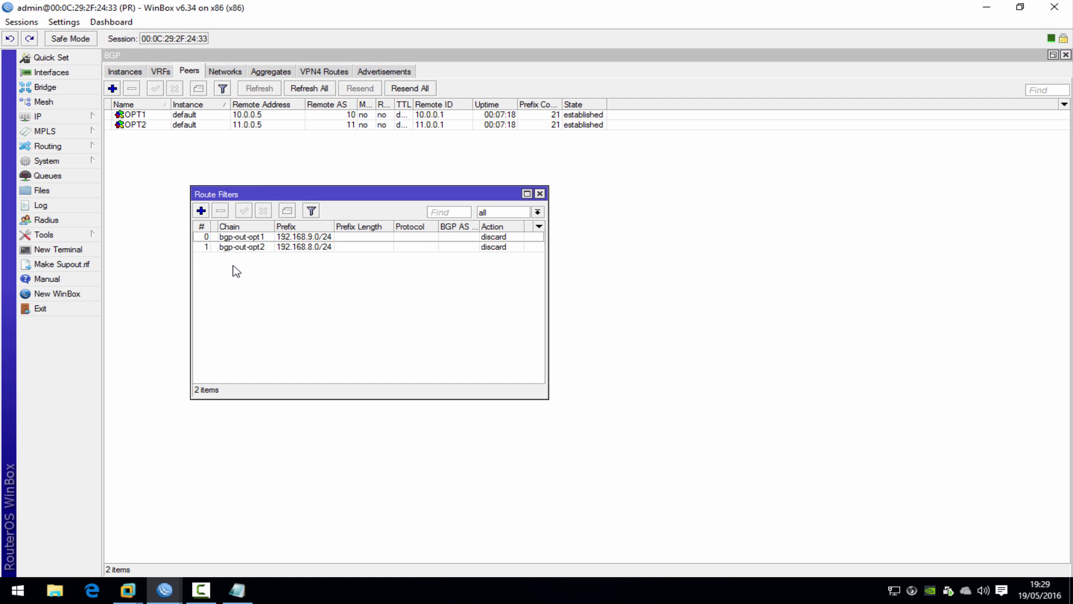
left_click(201, 210)
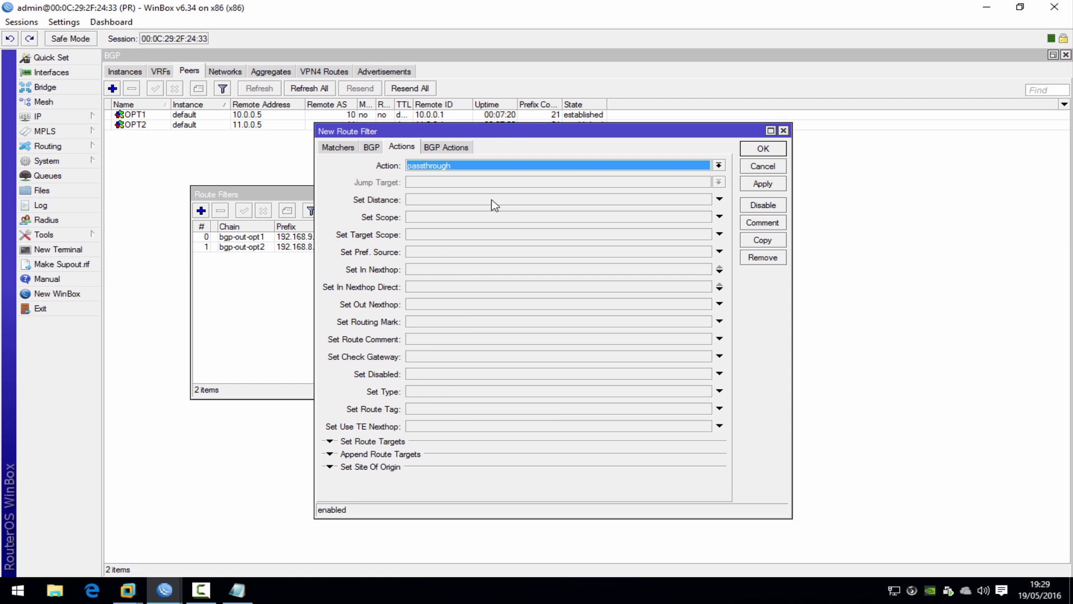
left_click(339, 147)
left_click(408, 162)
type("b")
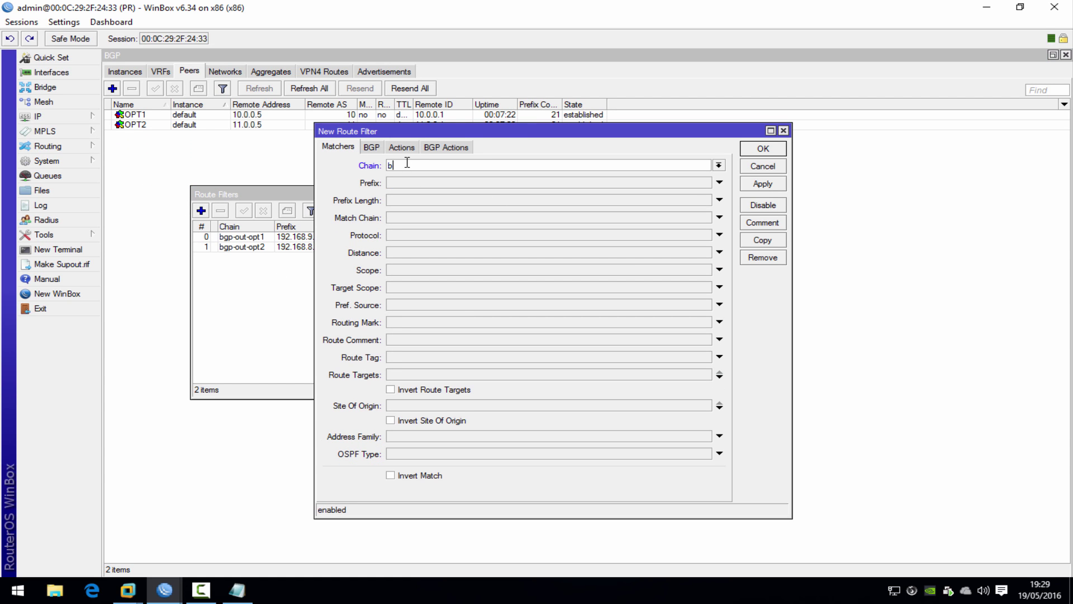
type("gp-in")
key("Tab")
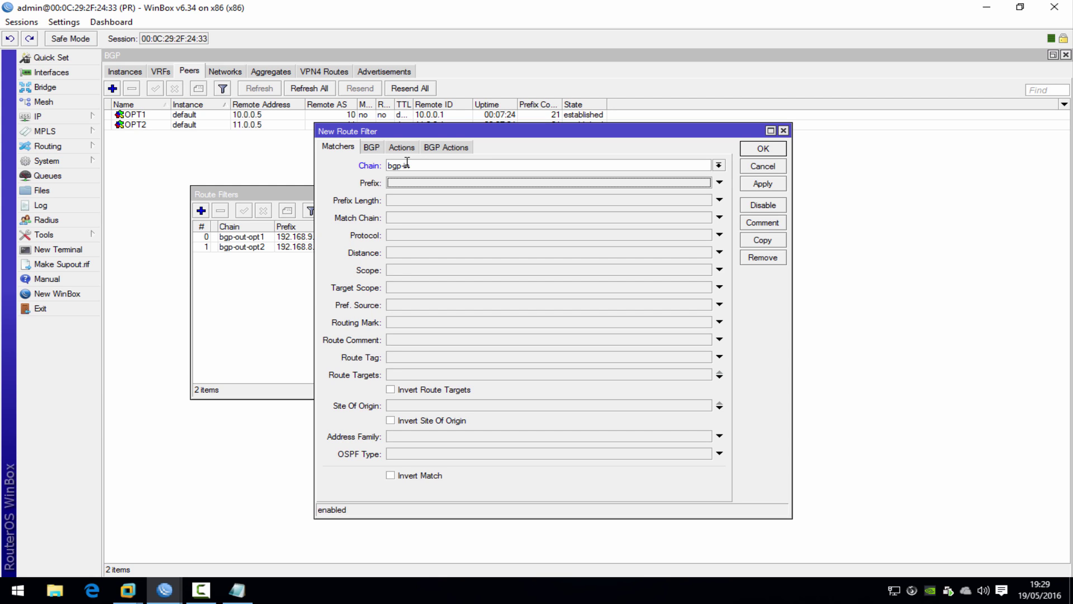
left_click(428, 200)
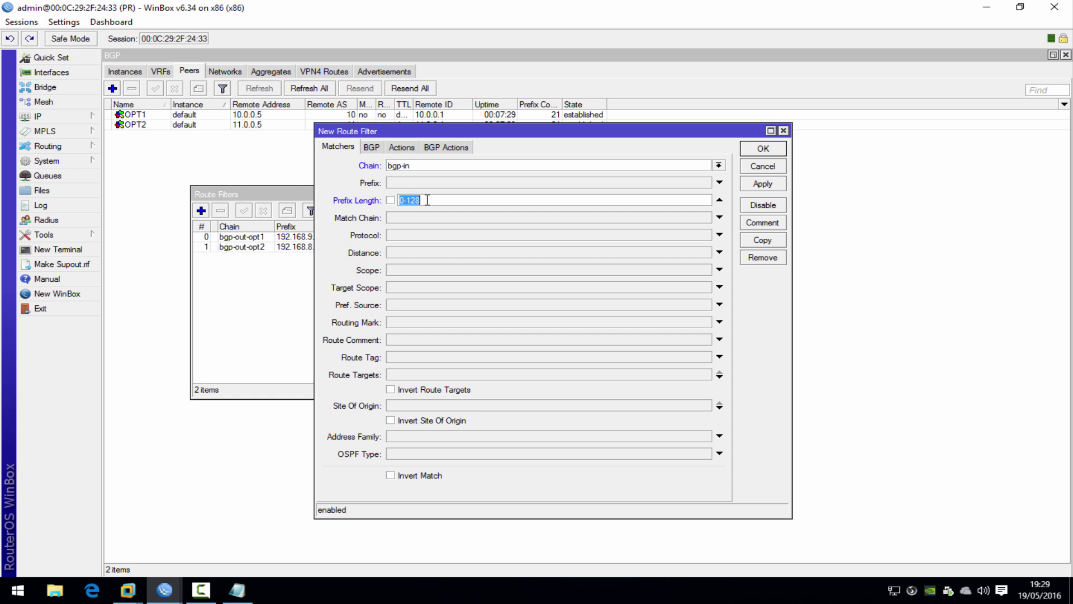
type("22")
Step: Set the new filter's action to accept, save it and move it to the first place in the filter list
left_click(409, 148)
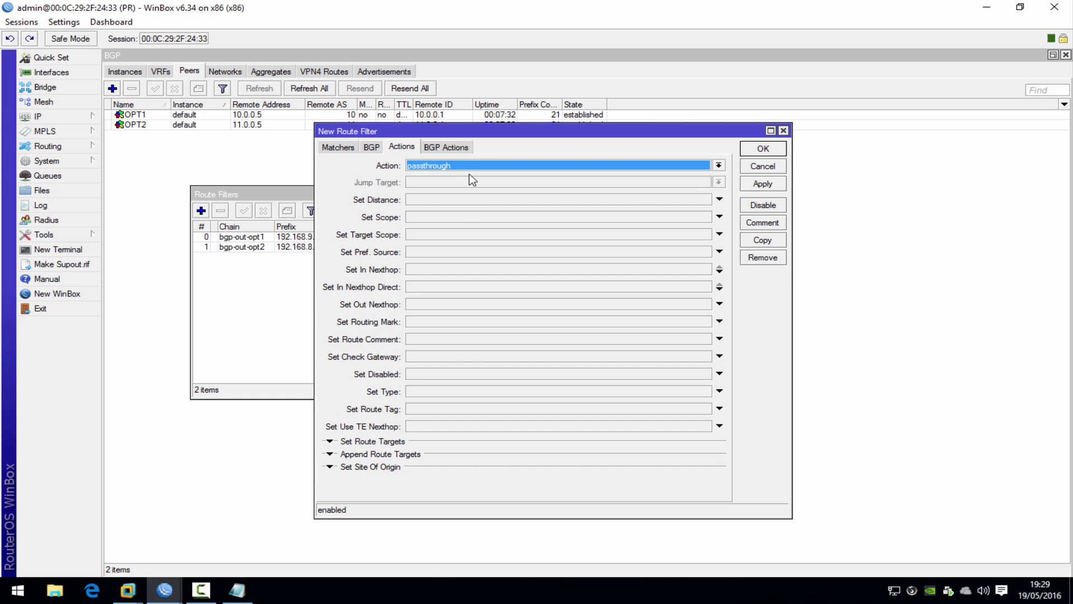
left_click(470, 165)
left_click(466, 181)
left_click(763, 148)
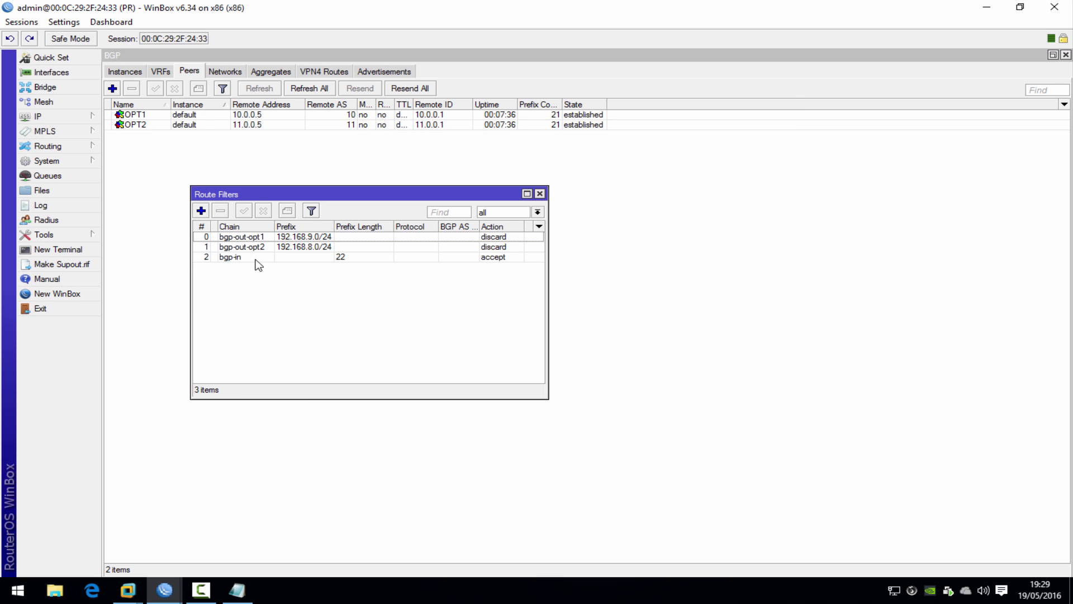
left_click_drag(257, 257, 259, 235)
Step: Copy the bgp-in accept filter and clear the prefix length in the copy
double_click(260, 237)
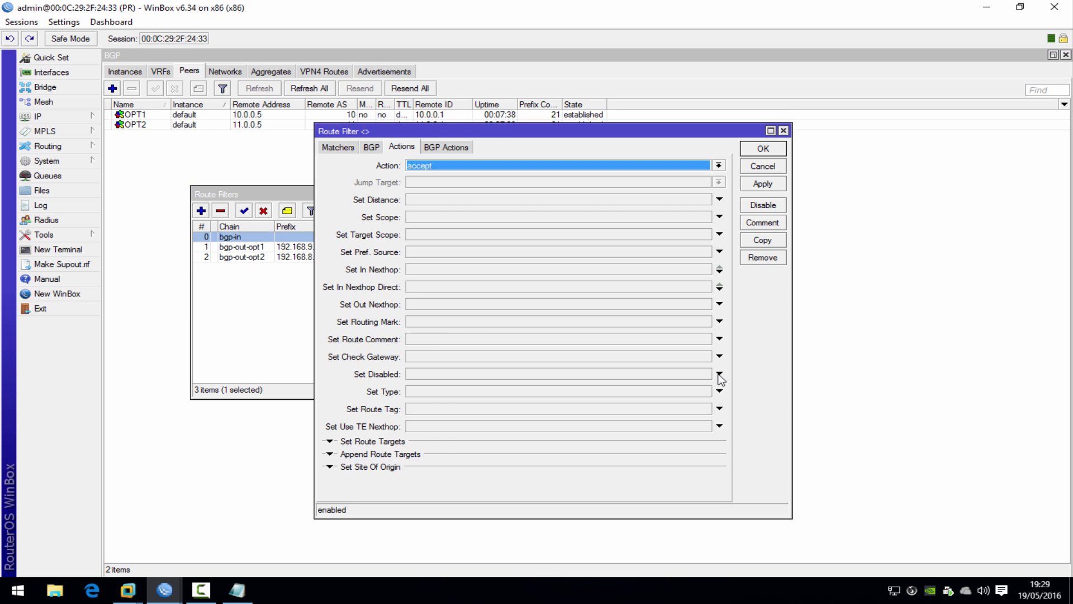
left_click(763, 239)
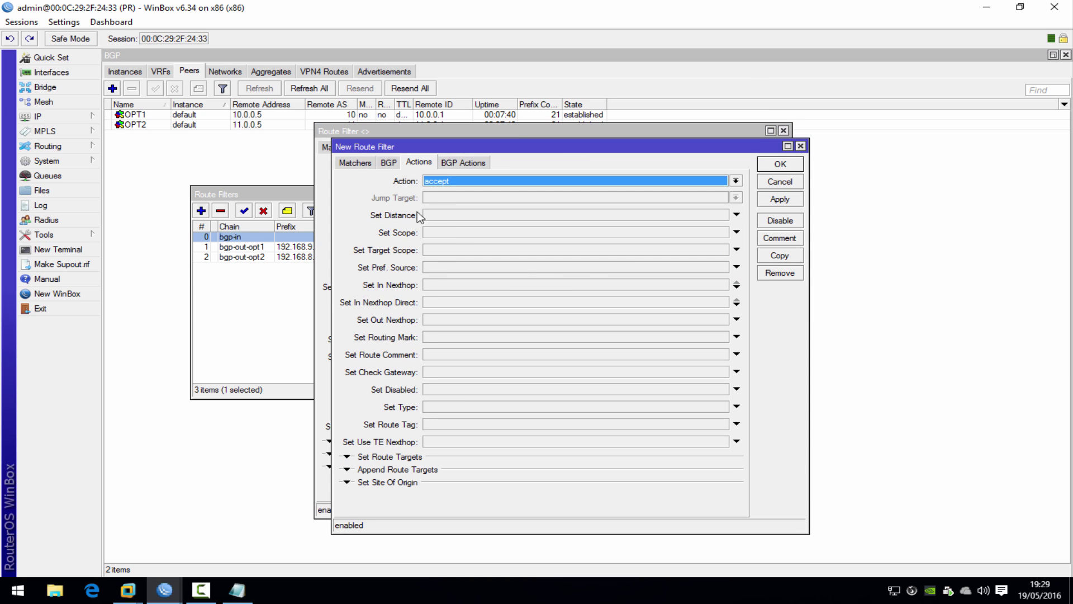
left_click(352, 162)
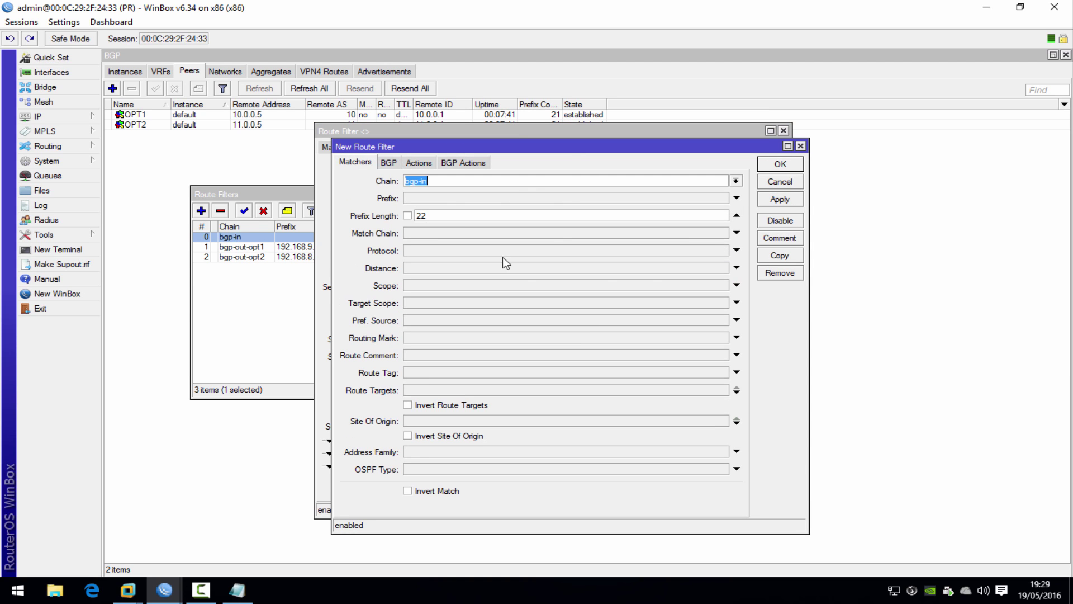
left_click(737, 216)
Step: Set the copied bgp-in filter's action to discard, save it and place it directly below the bgp-in accept filter
left_click(434, 163)
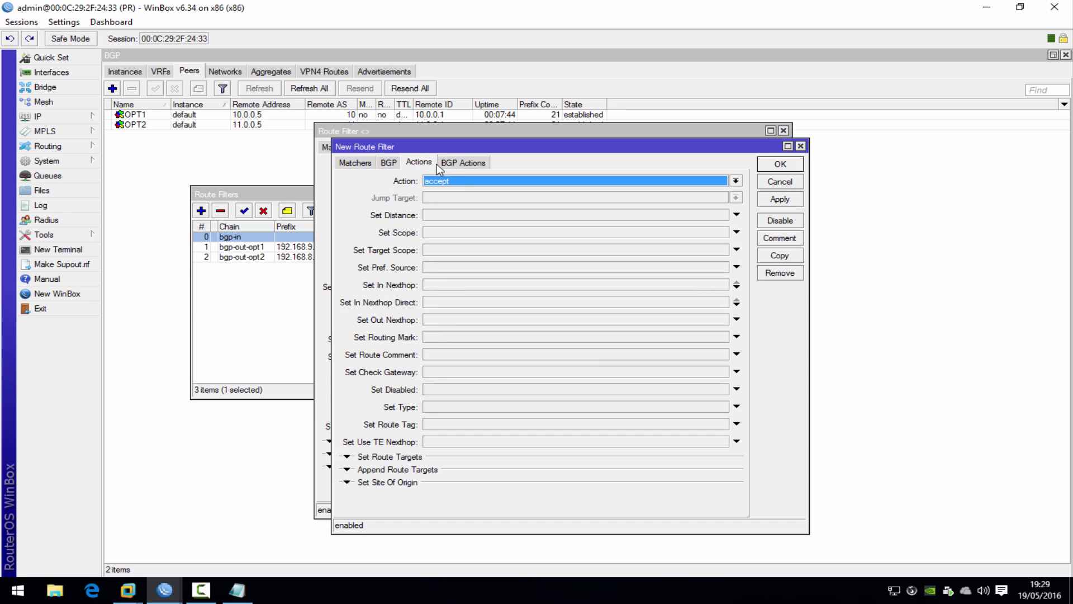
left_click(464, 181)
left_click(447, 200)
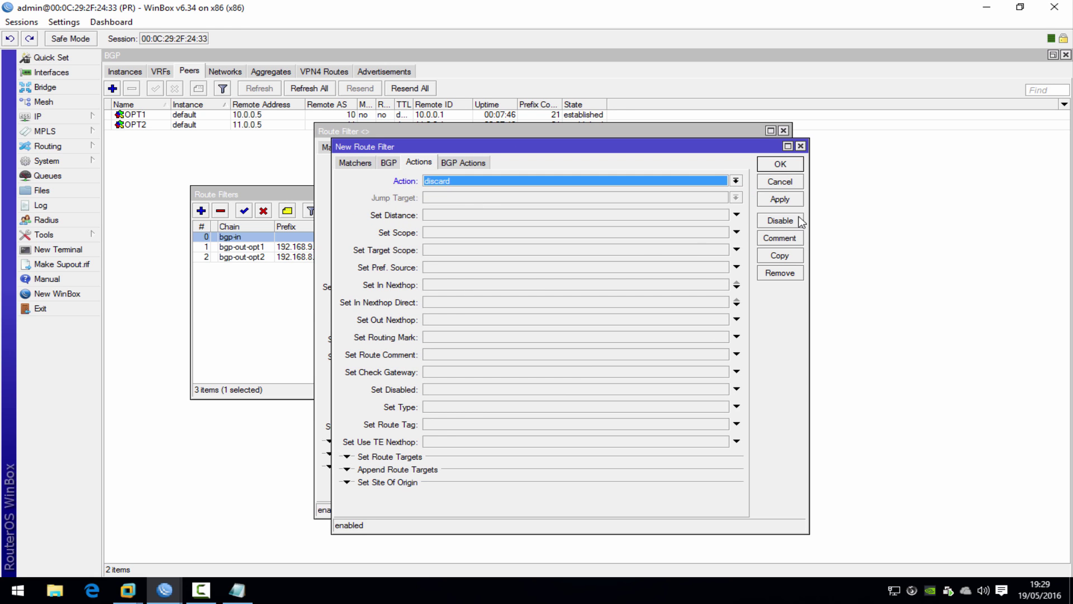
left_click(786, 168)
left_click(309, 268)
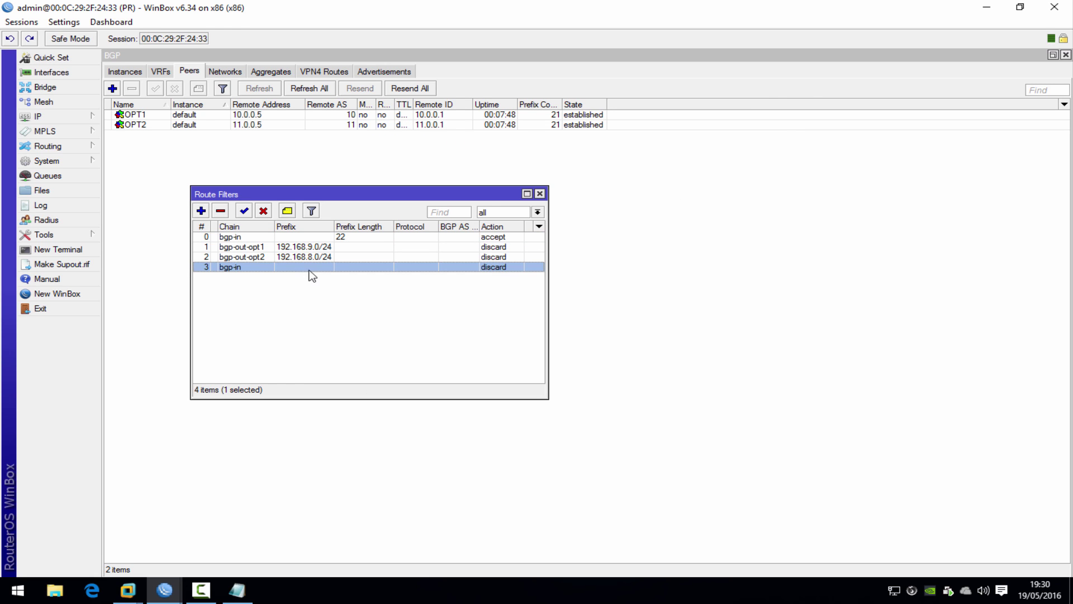
left_click_drag(311, 274, 326, 246)
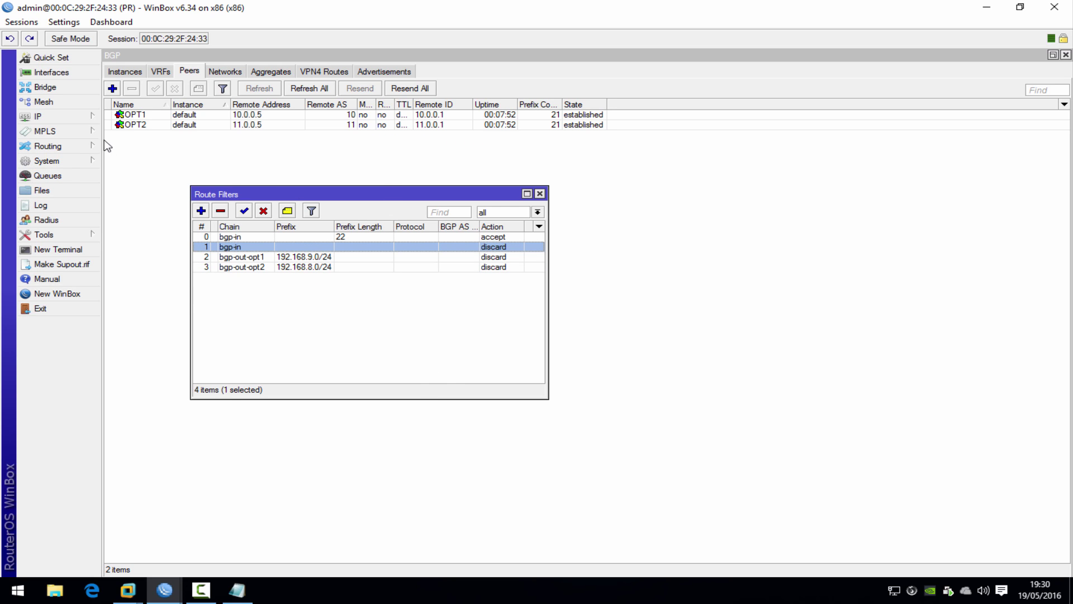
Step: Set the In Filter of BGP peer OPT1 to bgp-in and save the peer
left_click(63, 148)
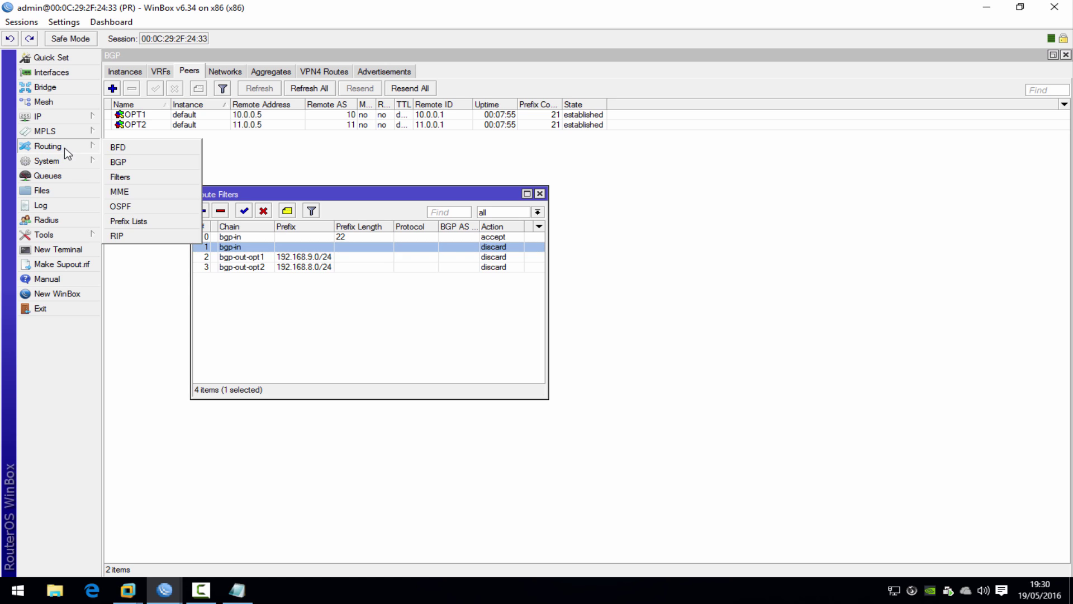
left_click(118, 162)
left_click(140, 124)
double_click(140, 115)
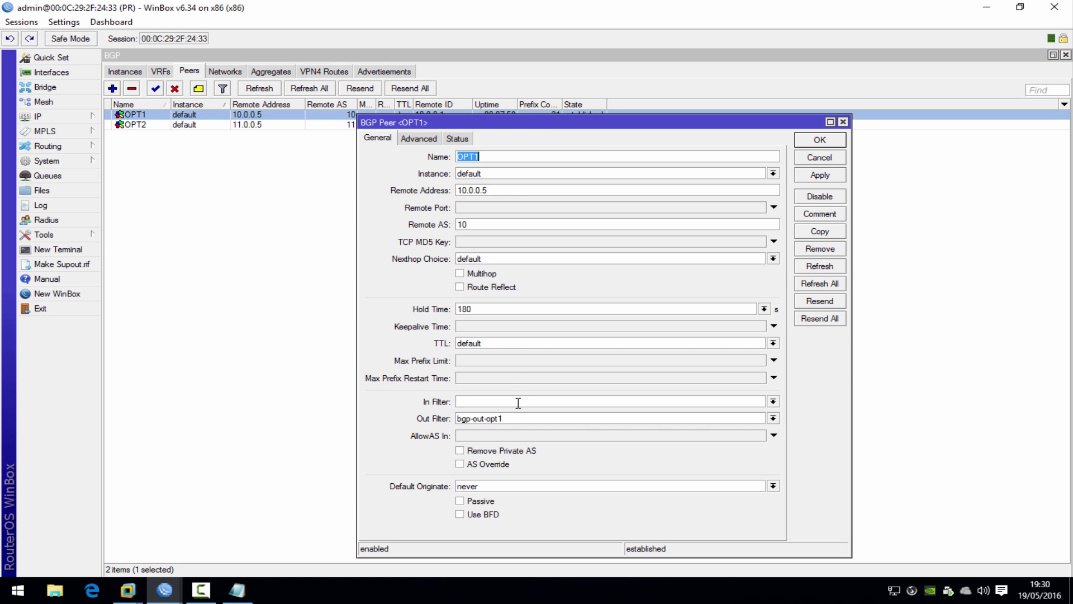
left_click(773, 402)
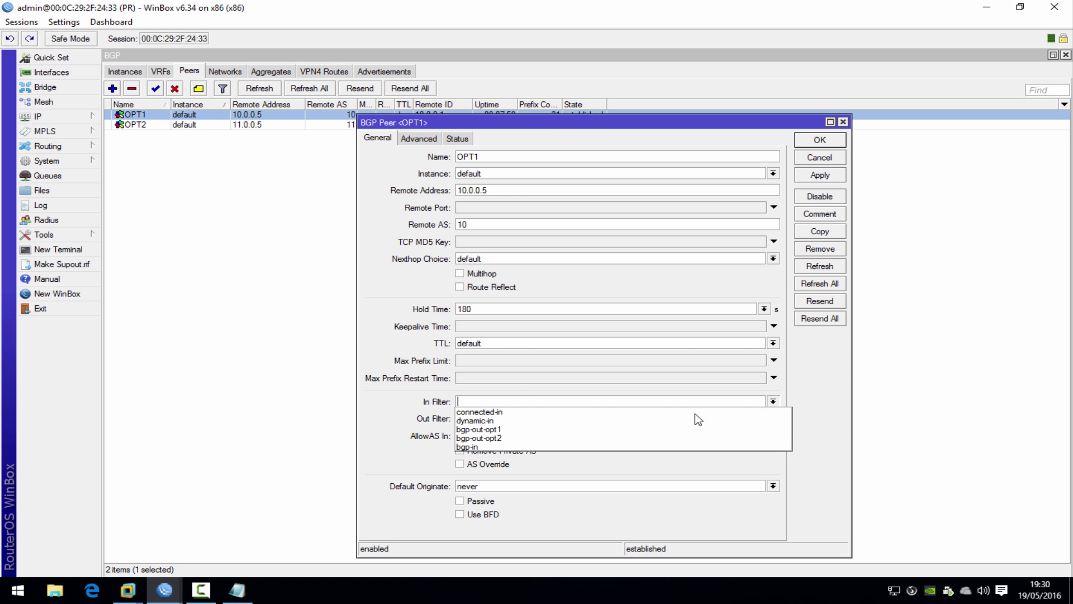
left_click(673, 446)
left_click(820, 140)
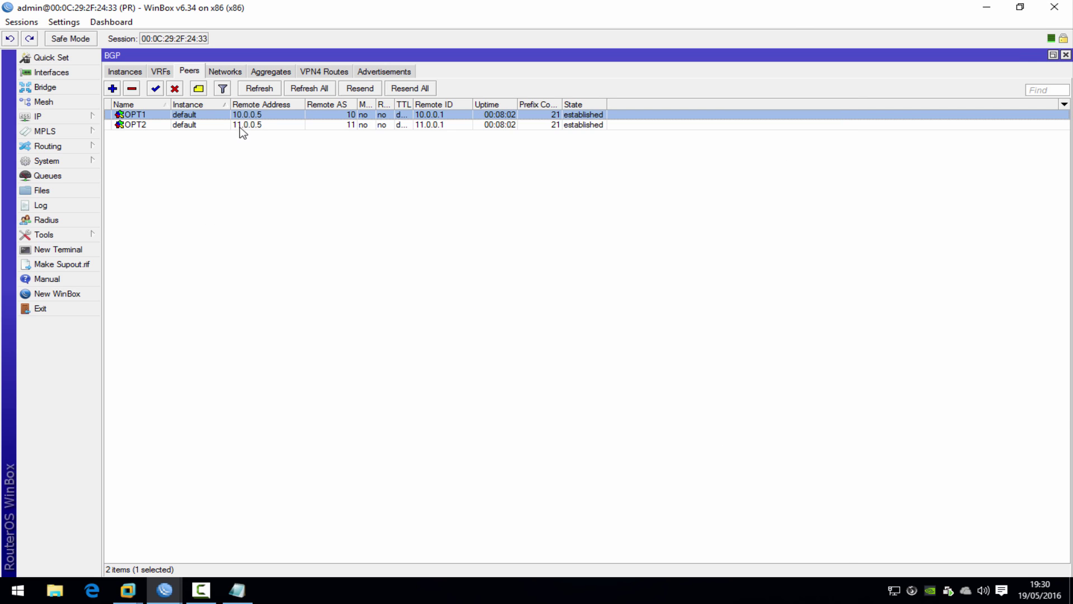
Step: Set the In Filter of BGP peer OPT2 to bgp-in and save the peer
double_click(241, 125)
left_click(773, 401)
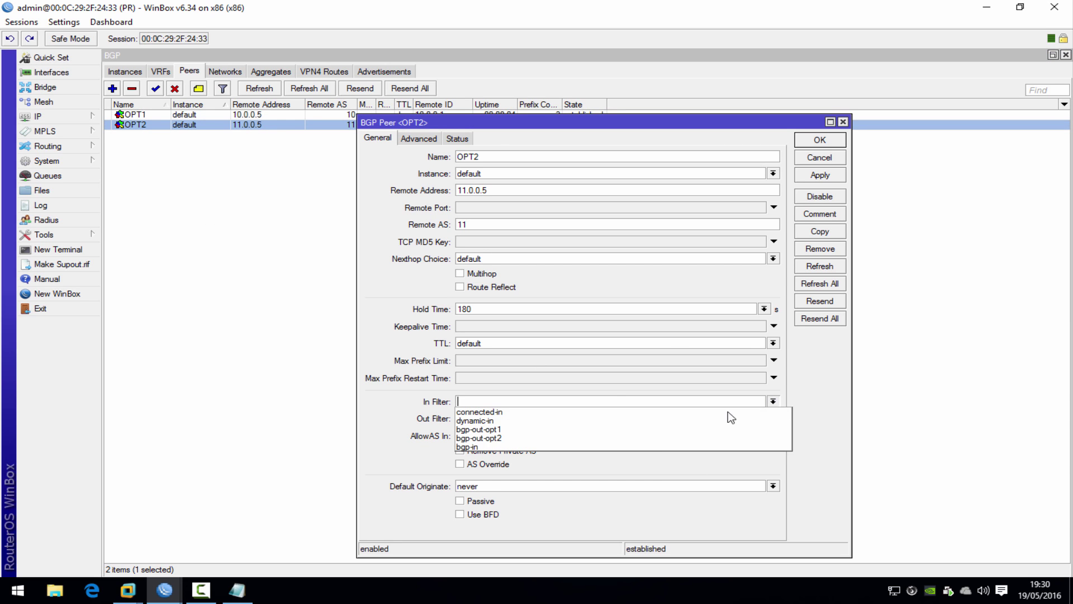
left_click(668, 446)
left_click(826, 143)
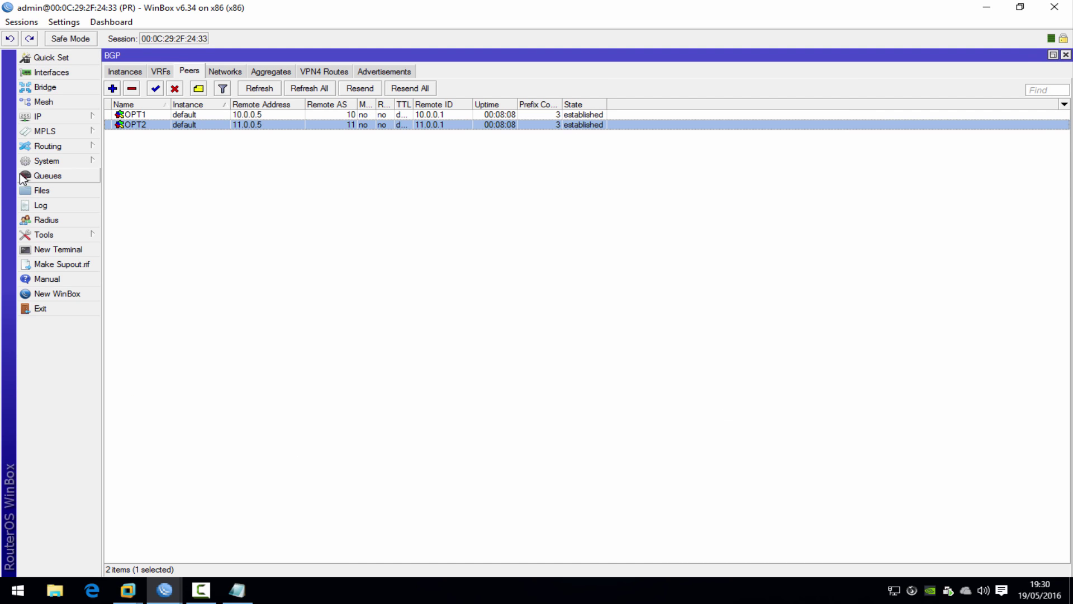
Step: Check the prefix counts received from BGP peers OPT1 and OPT2
left_click(77, 131)
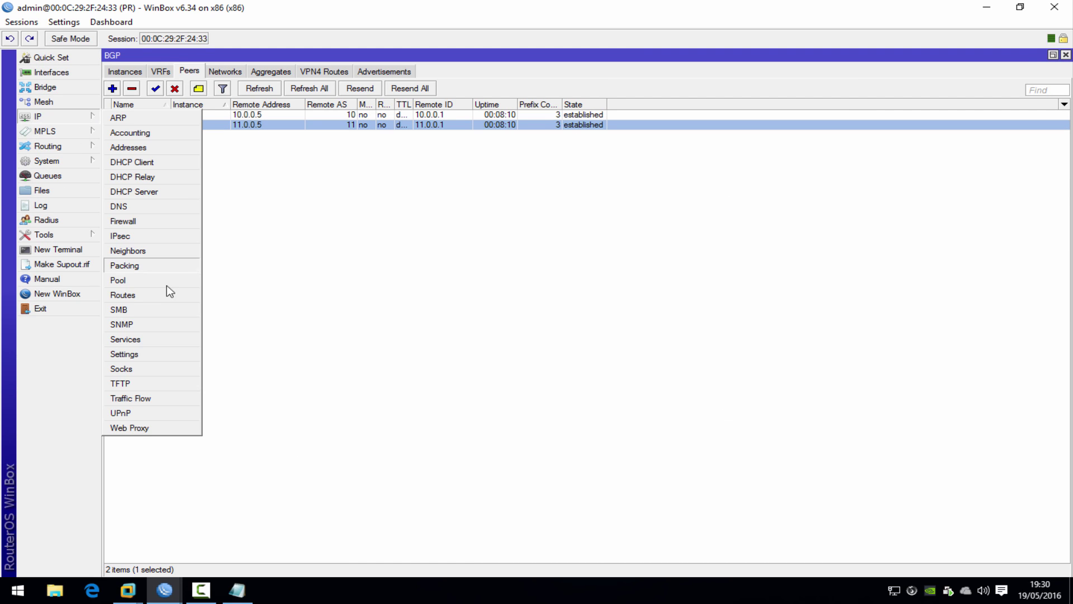
left_click(672, 186)
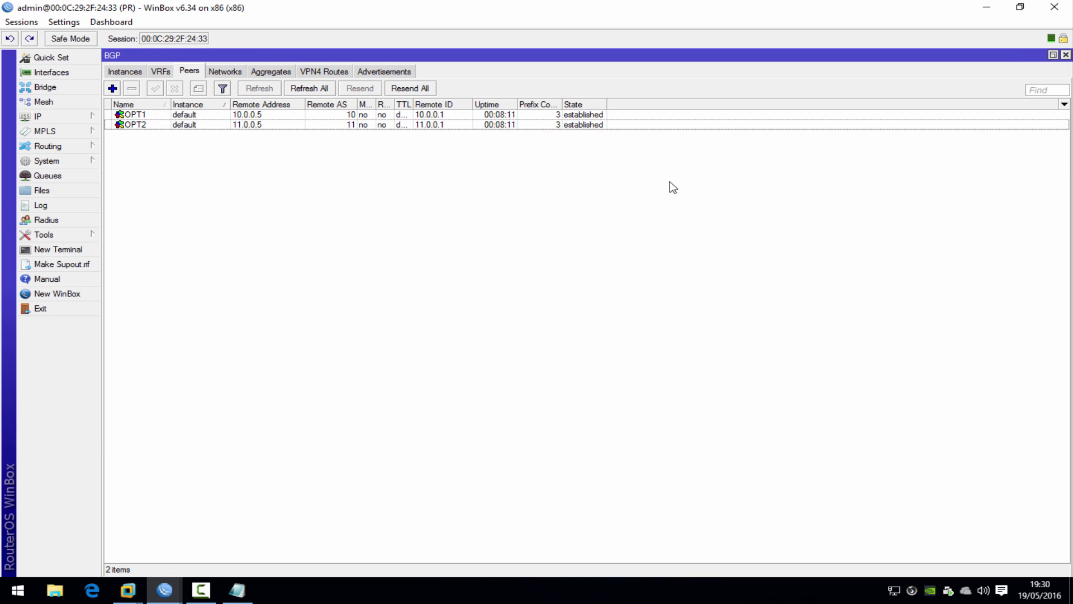
left_click(564, 127)
left_click(564, 117)
left_click(563, 126)
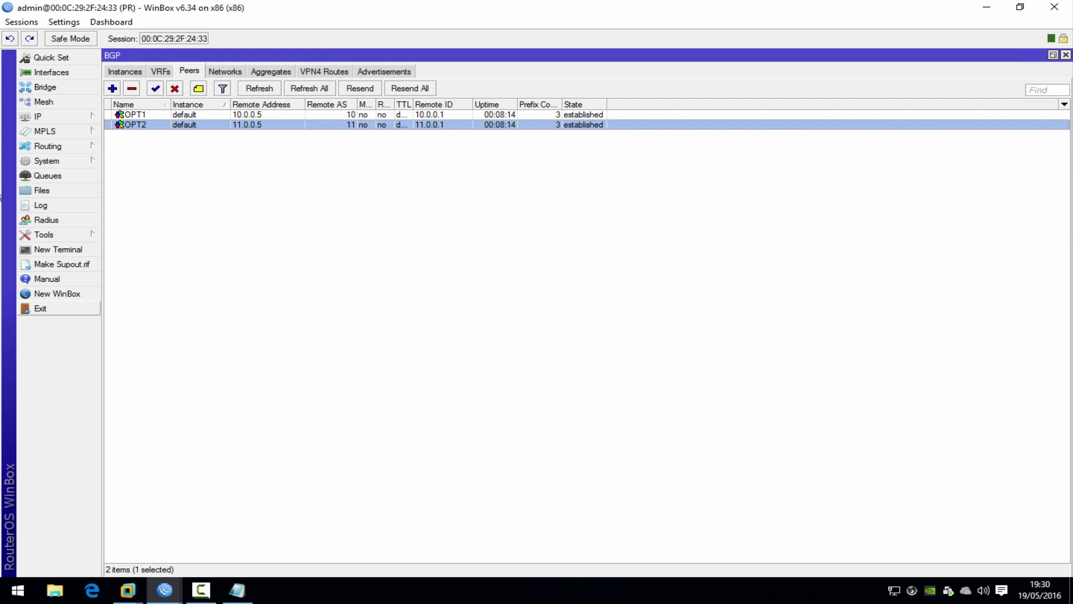
Step: Show PR's IP route list and compare the two BGP routes to 1.0.0.0/22
mouse_move(49, 115)
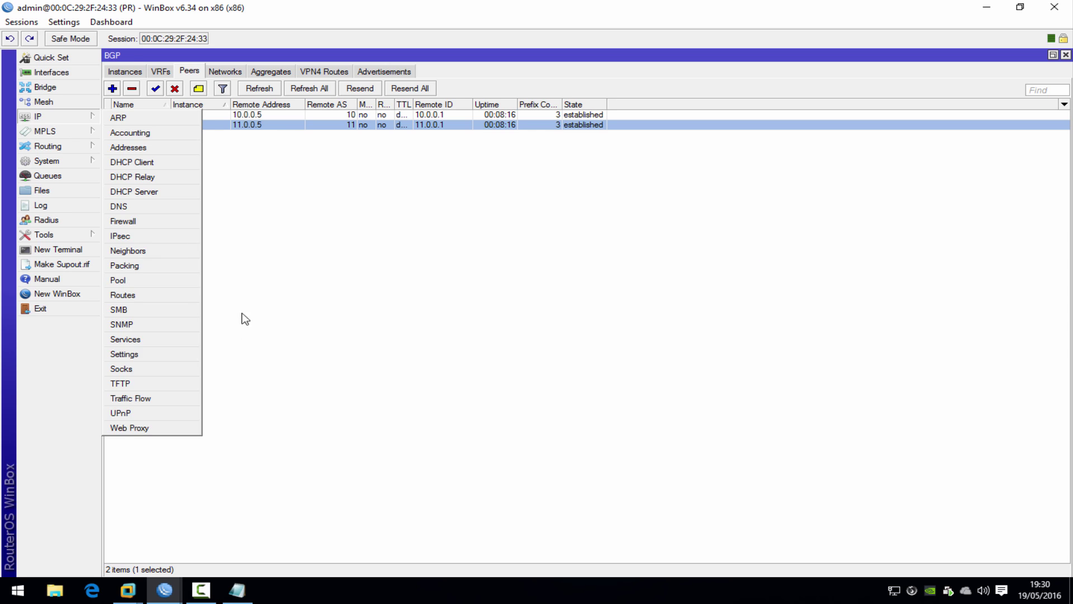
left_click(142, 297)
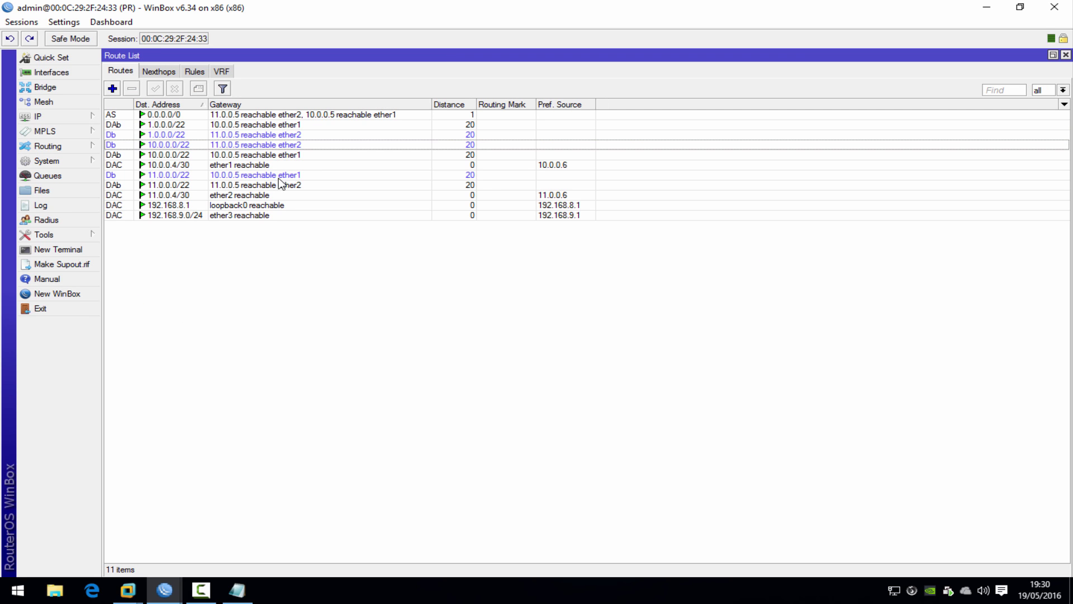
left_click(189, 137)
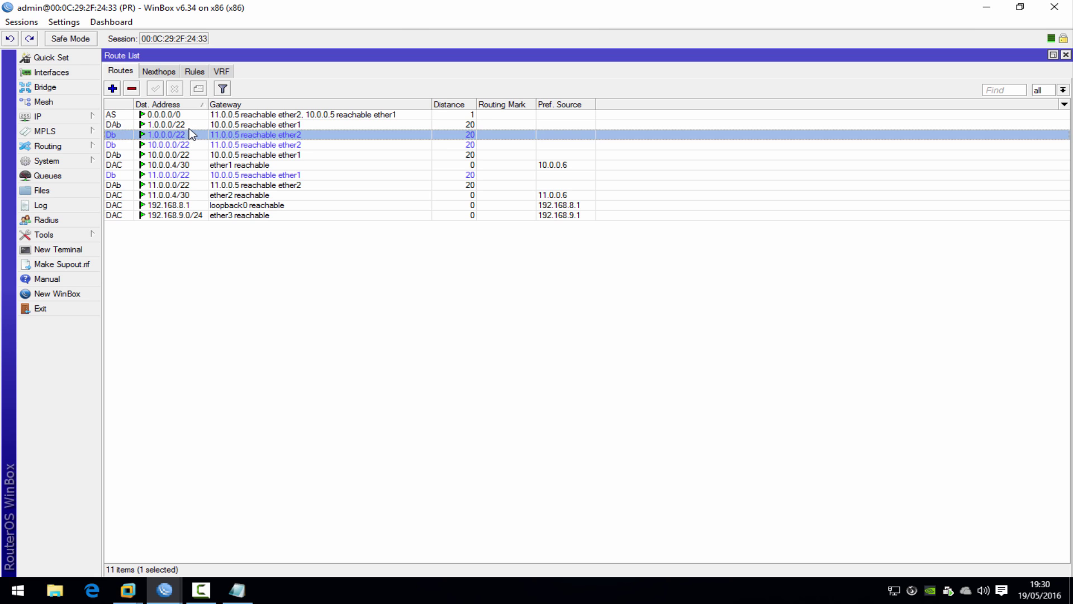
left_click(189, 127)
left_click(187, 135)
left_click(188, 126)
left_click(187, 135)
Step: Examine the gateways of the BGP routes to 10.0.0.0/22 and 11.0.0.0/22 in the route list
left_click(299, 146)
left_click(296, 155)
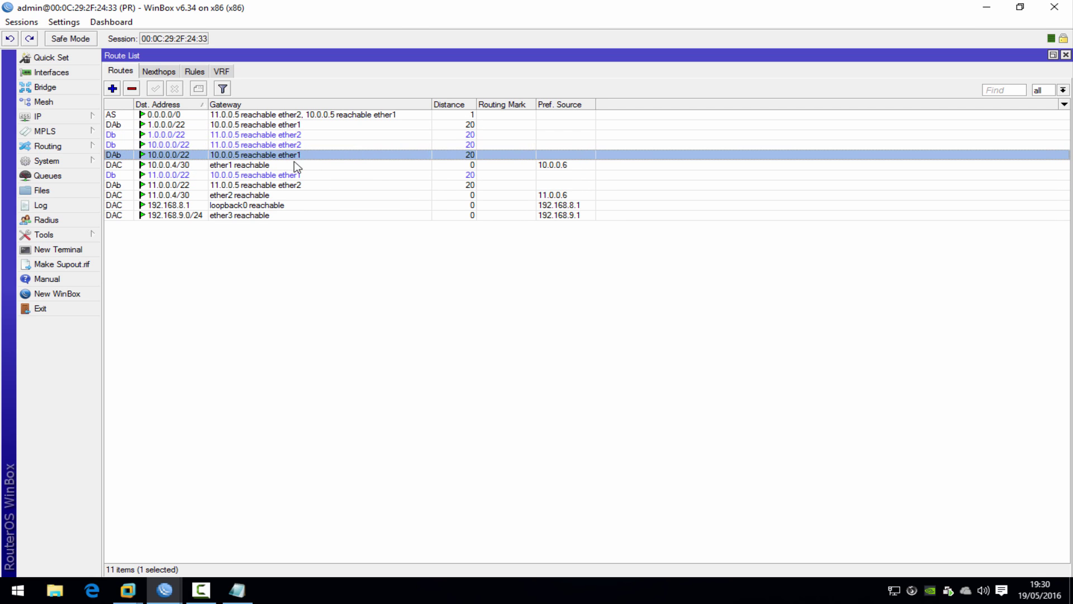
left_click(293, 164)
left_click(291, 177)
left_click(280, 185)
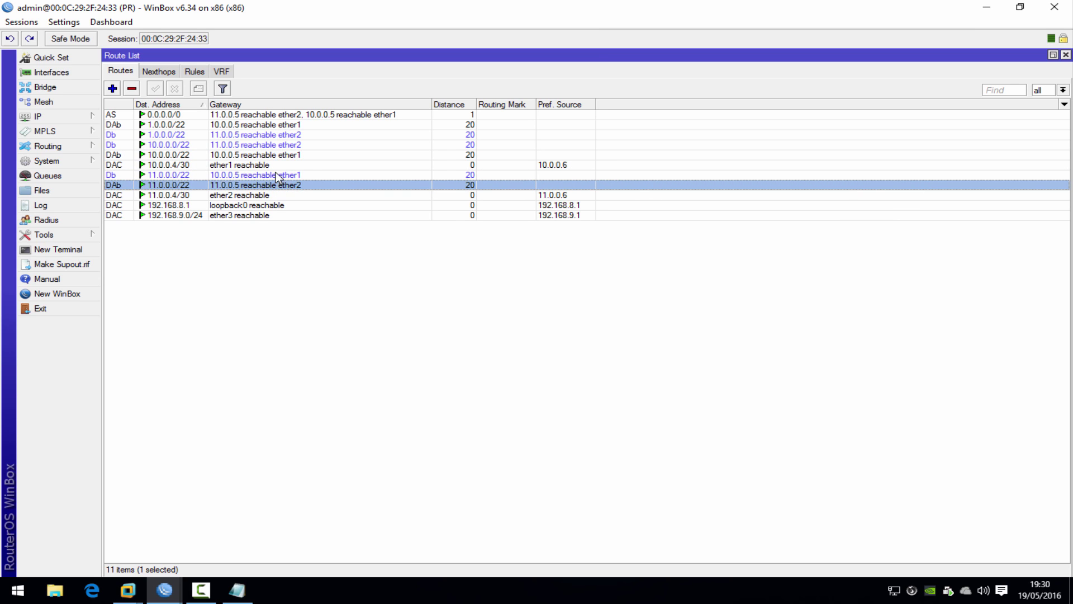
left_click(278, 175)
left_click(278, 184)
left_click(262, 155)
left_click(261, 165)
left_click(267, 185)
left_click(379, 255)
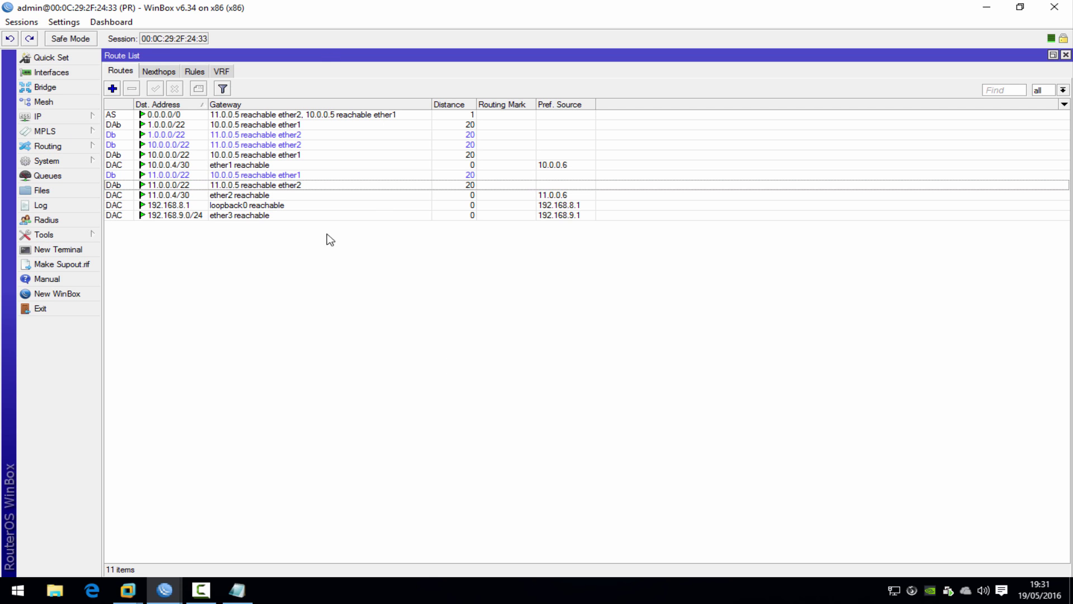
Step: Compare the active and backup BGP routes for 10.0.0.0/22 and 11.0.0.0/22 to see which provider each destination uses
left_click(165, 157)
left_click(220, 144)
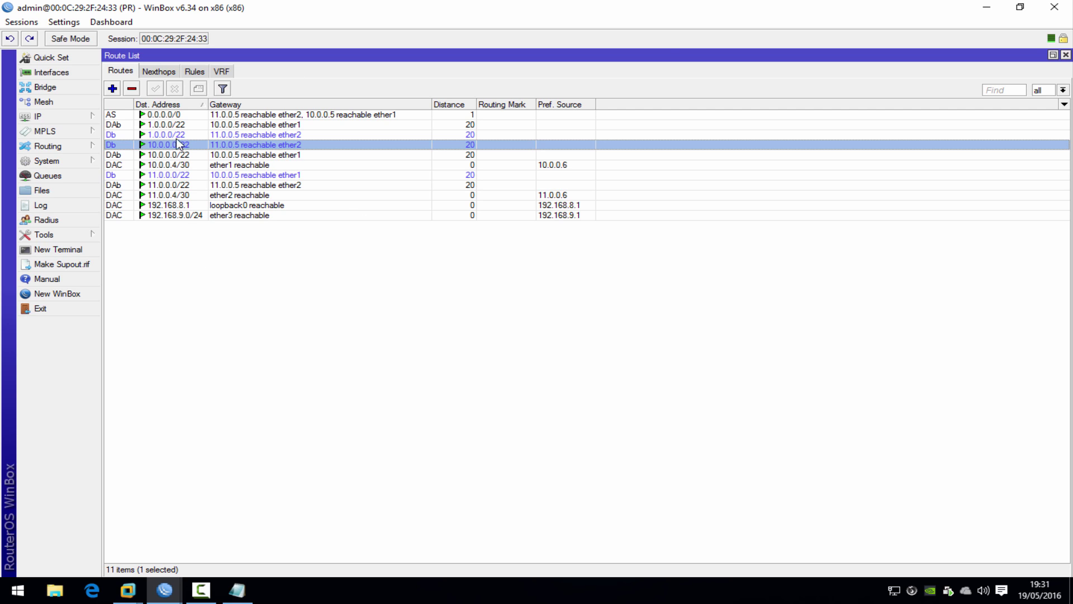
left_click(199, 175)
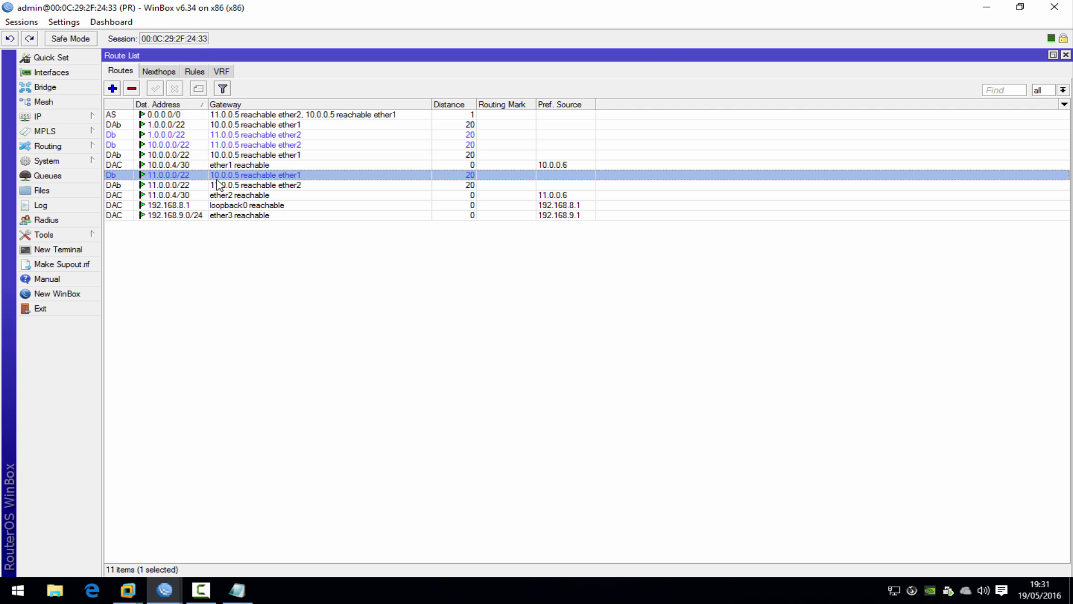
left_click(231, 138)
left_click(232, 145)
left_click(234, 156)
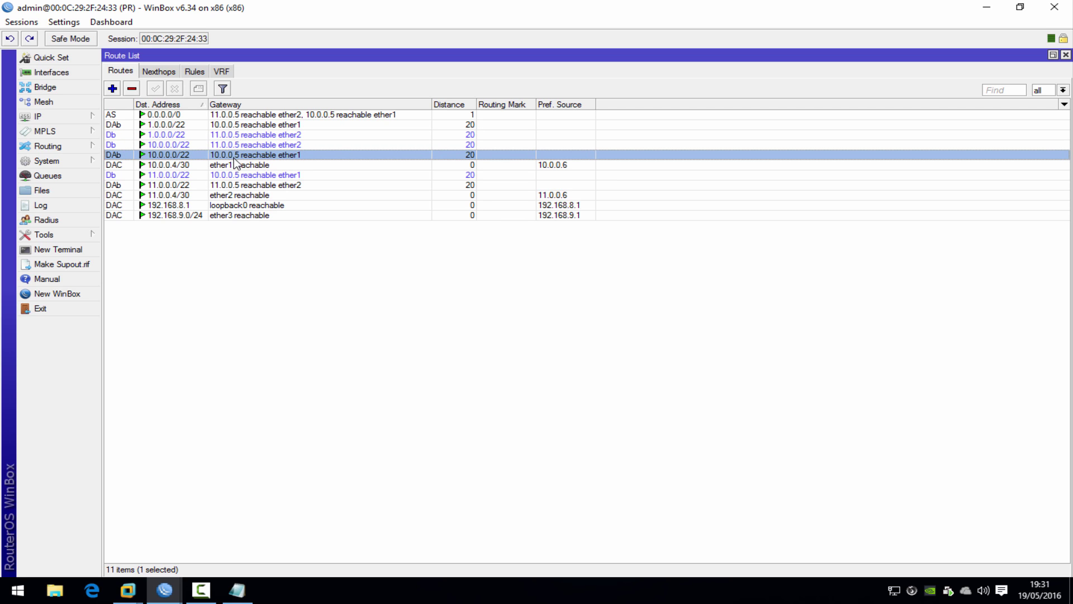
left_click(251, 186)
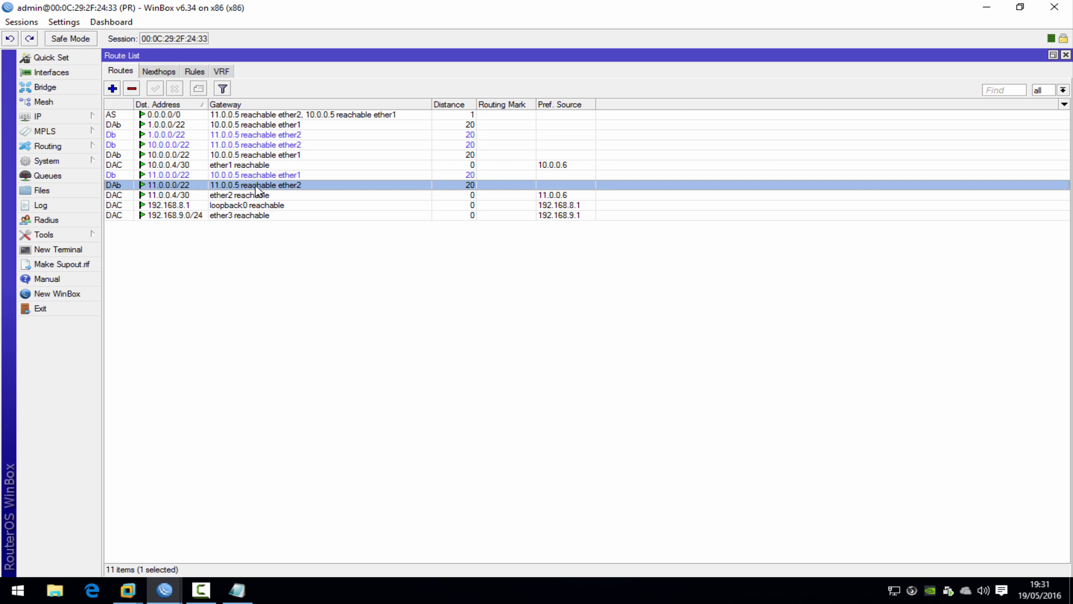
left_click(249, 157)
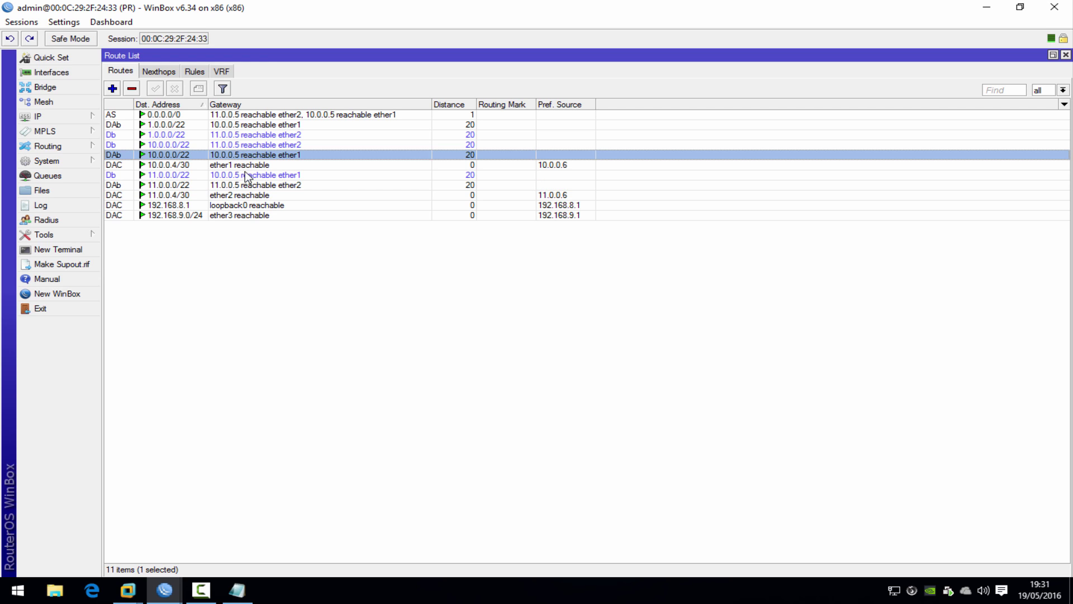
left_click(249, 186)
left_click(250, 161)
left_click(250, 186)
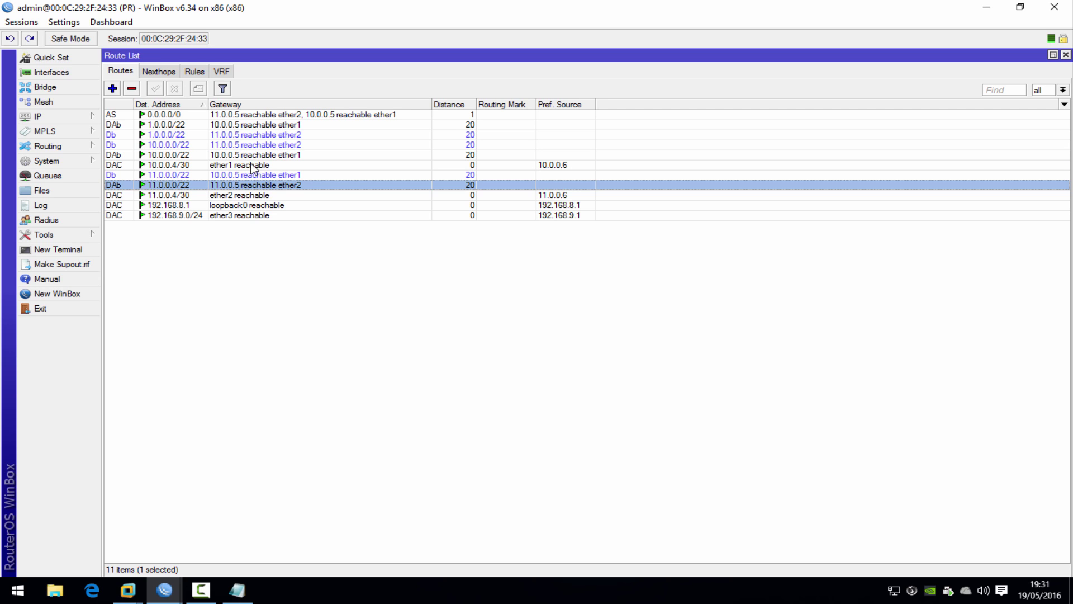
Step: Compare the active 1.0.0.0/22 route through 10.0.0.5 with the backup route through 11.0.0.5
left_click(249, 146)
key("Up")
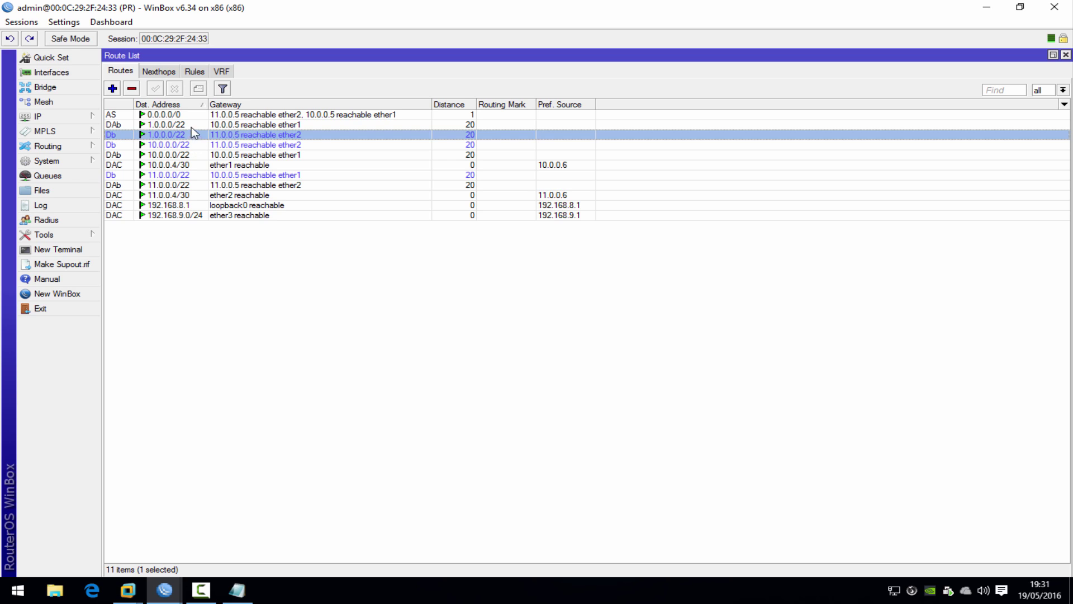
key("Up")
key("Down")
key("Up")
key("Down")
key("Up")
key("Down")
key("Up")
key("Down")
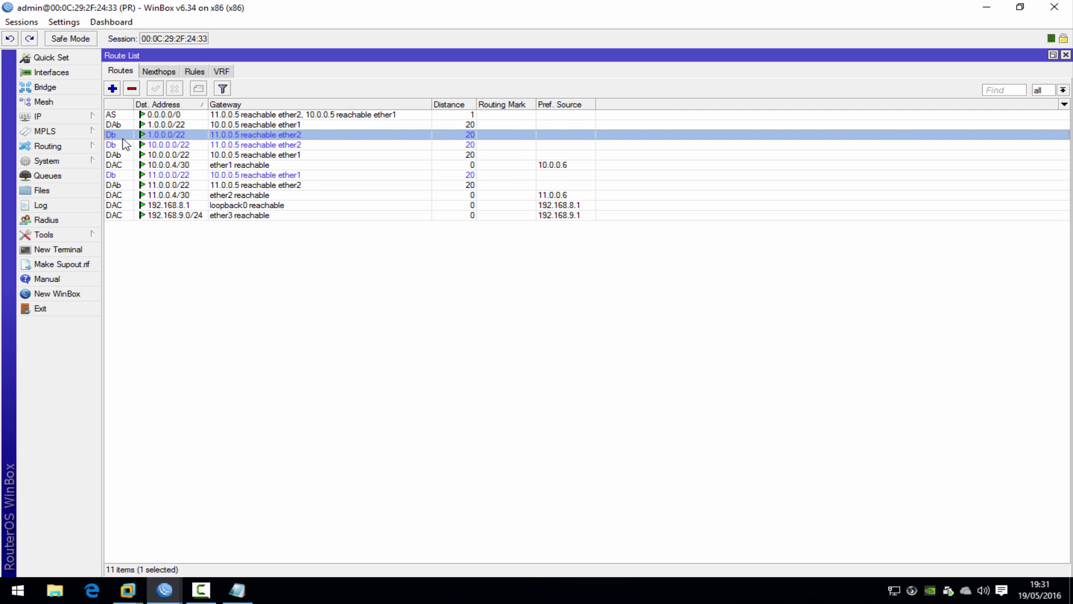